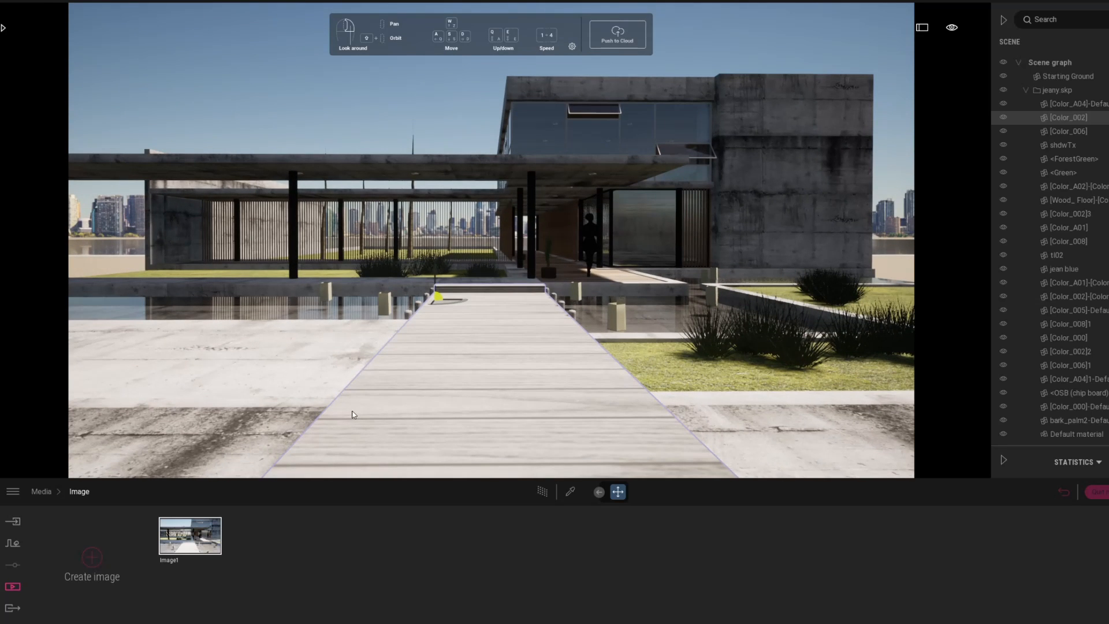
Step: Raise the camera above the wooden walkway and tilt it up to frame the whole house
{"action": "key", "text": "e"}
{"action": "right_click_drag", "start_coordinate": [354, 408], "coordinate": [353, 379]}
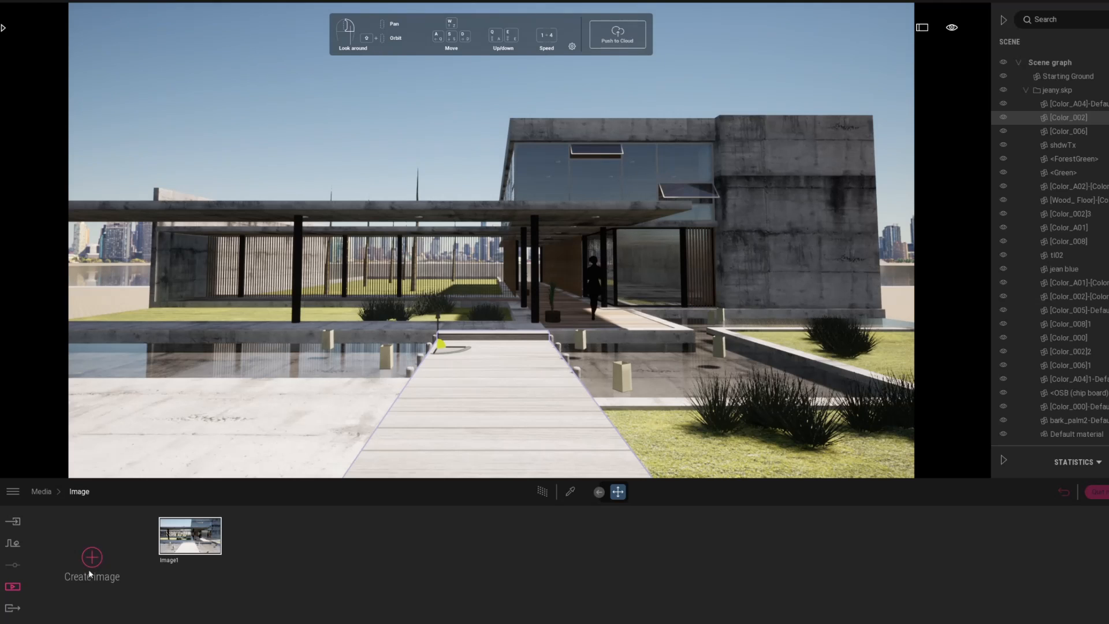
Step: Refresh Image1 to the current view, enable Parallelism and narrow the field of view to 72
{"action": "left_click", "coordinate": [197, 512]}
{"action": "left_click", "coordinate": [214, 564]}
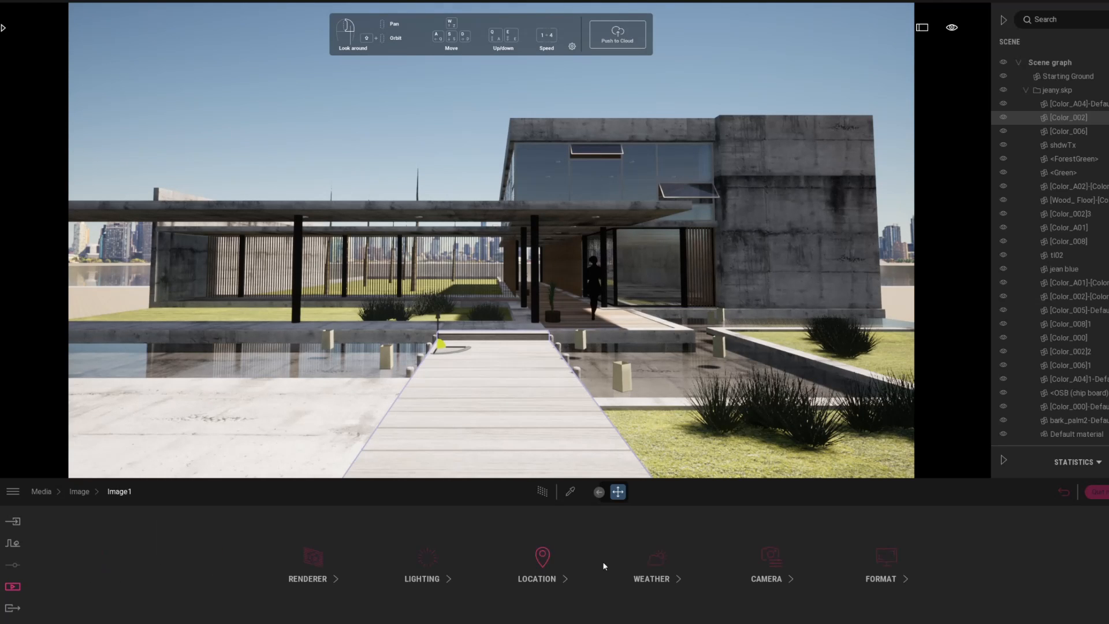
{"action": "left_click", "coordinate": [756, 563]}
{"action": "left_click", "coordinate": [477, 562]}
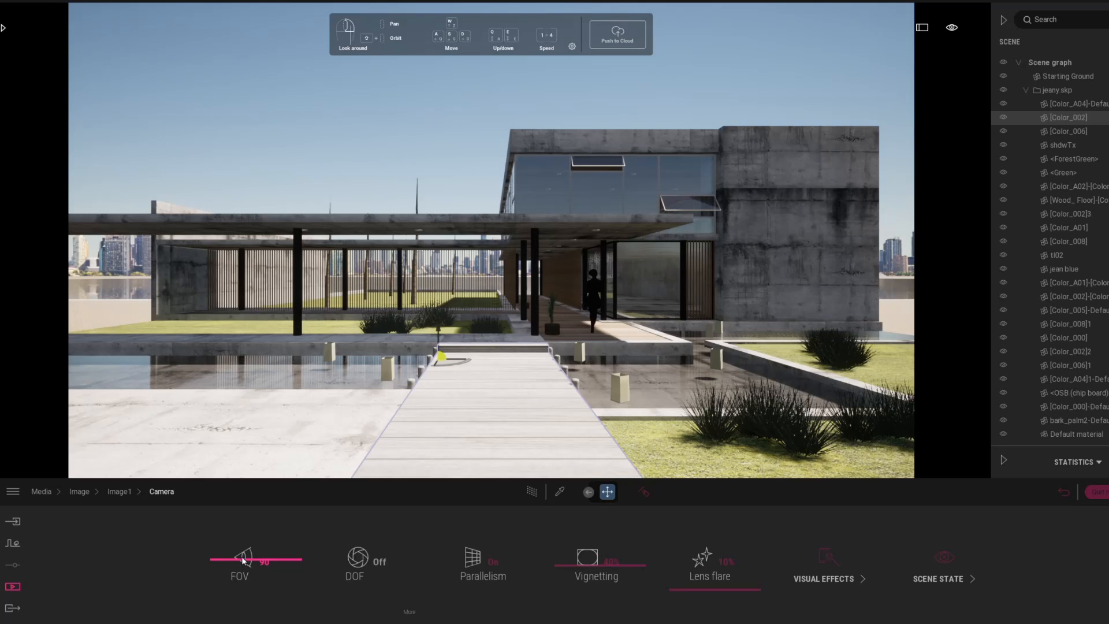
{"action": "left_click_drag", "start_coordinate": [243, 559], "coordinate": [242, 569]}
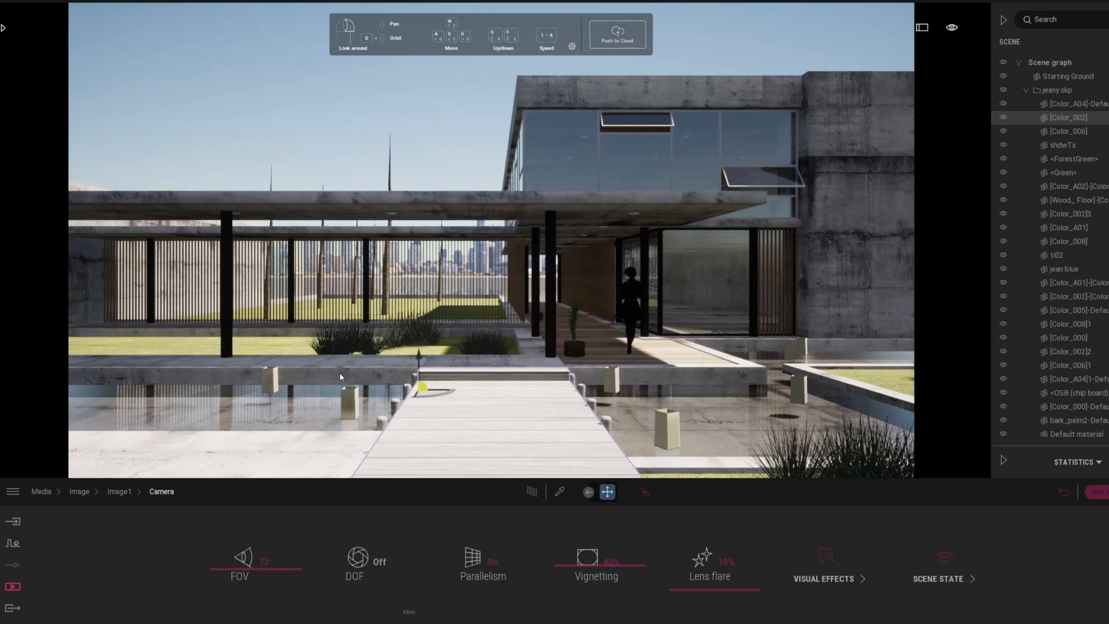
Step: Reposition the camera slightly higher and delete the thin antenna poles above the walkway
{"action": "scroll", "coordinate": [327, 407], "scroll_direction": "down", "scroll_amount": 2}
{"action": "middle_click_drag", "start_coordinate": [327, 410], "coordinate": [320, 415]}
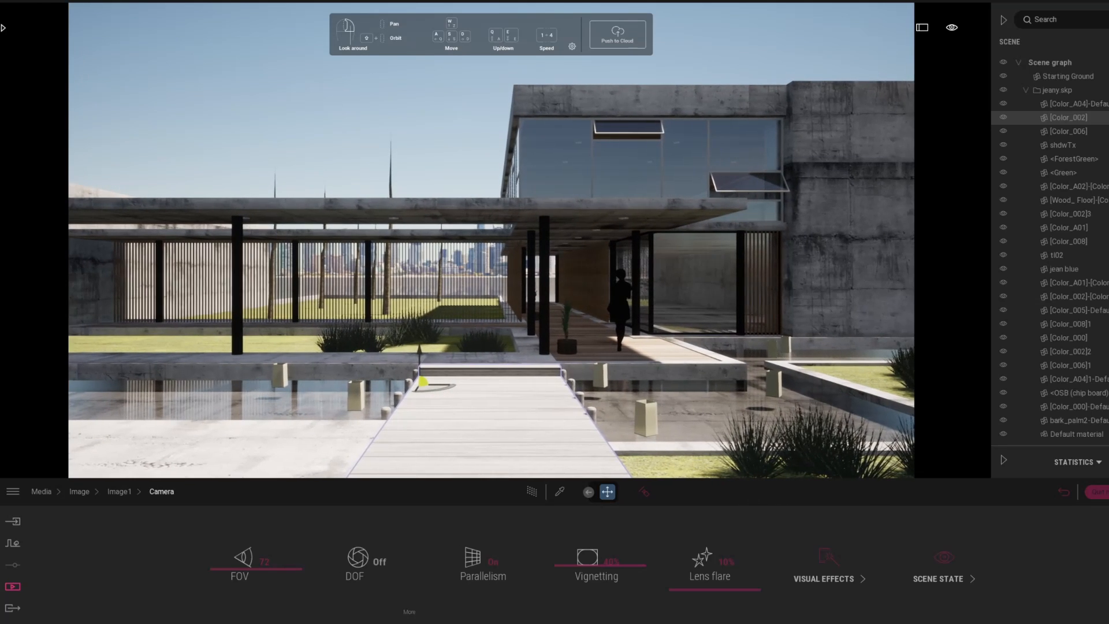
{"action": "right_click_drag", "start_coordinate": [321, 414], "coordinate": [321, 398]}
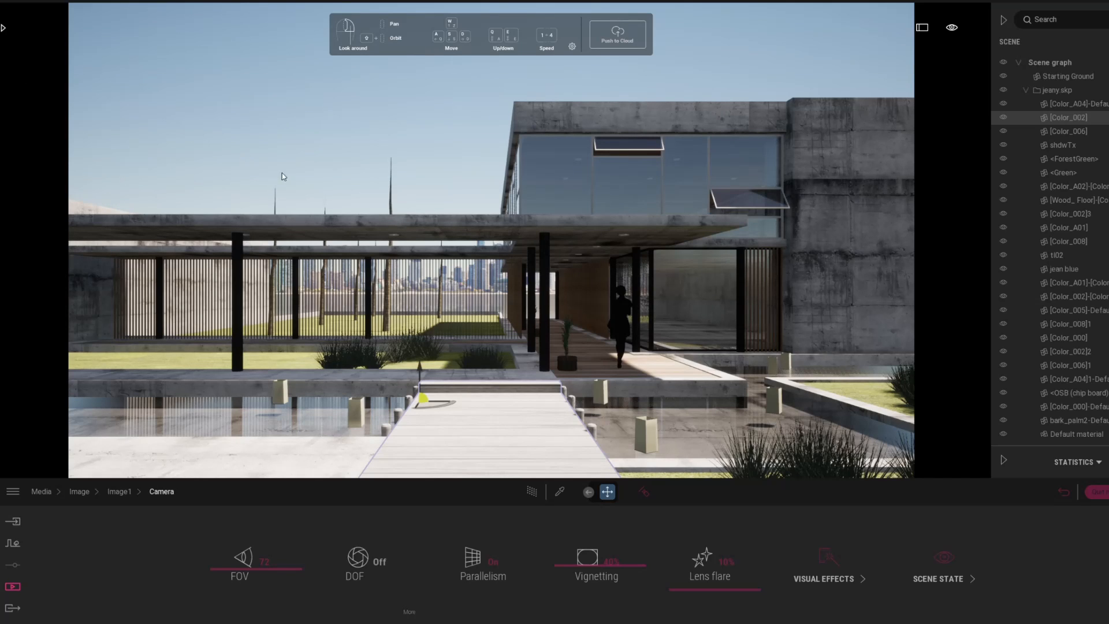
{"action": "left_click", "coordinate": [390, 208]}
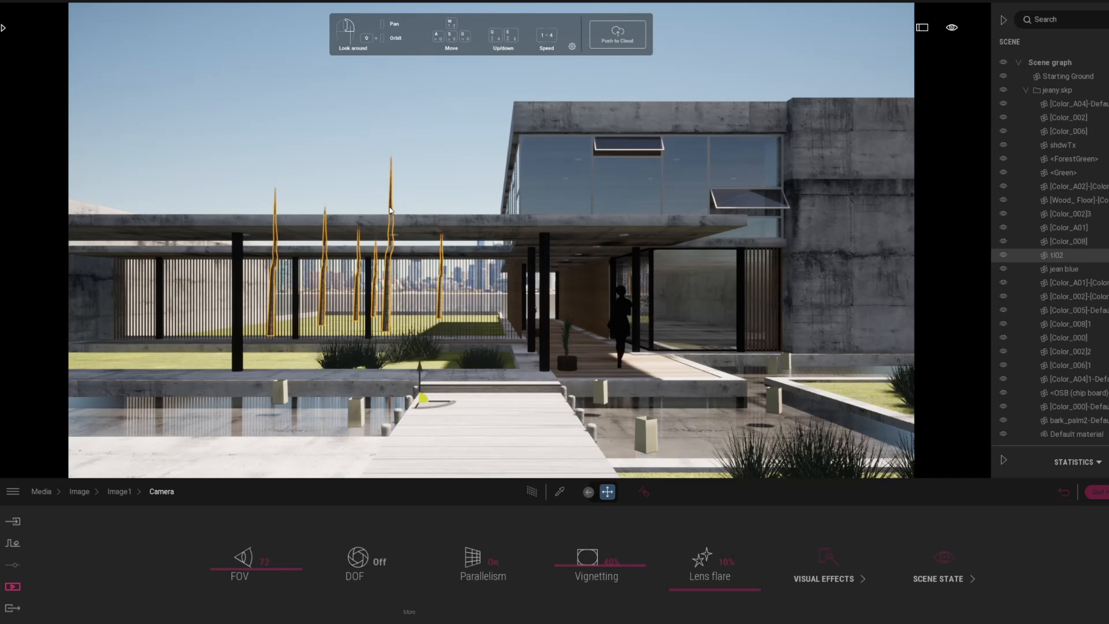
{"action": "key", "text": "Delete"}
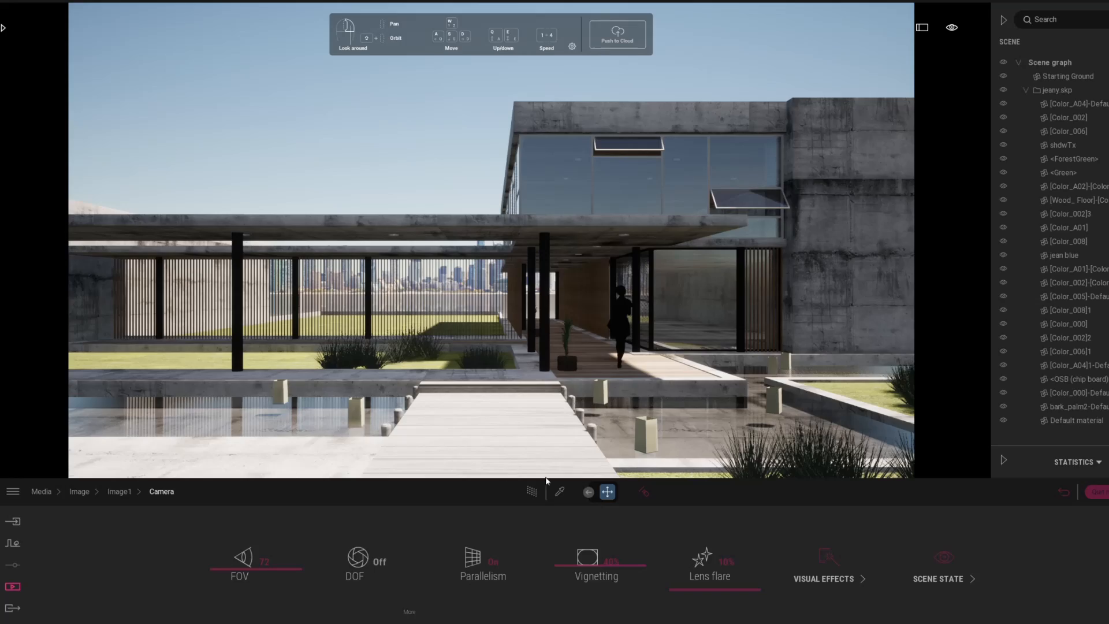
Step: Test the path tracer at Low quality, then return to real-time rendering and Image1's settings
{"action": "left_click", "coordinate": [509, 491]}
{"action": "left_click", "coordinate": [514, 495]}
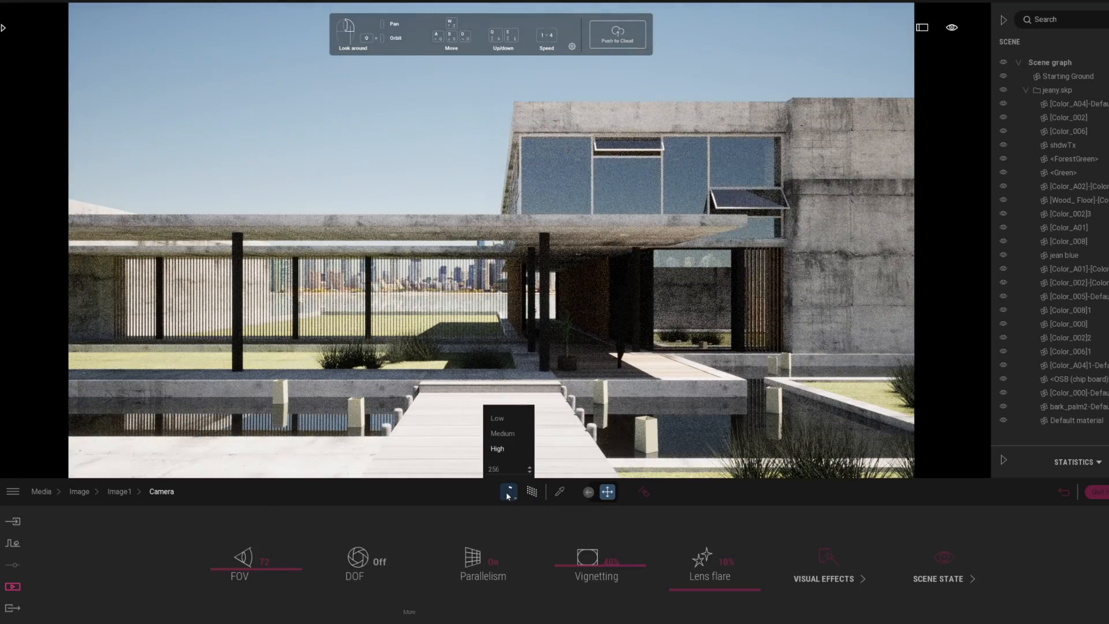
{"action": "left_click", "coordinate": [500, 419]}
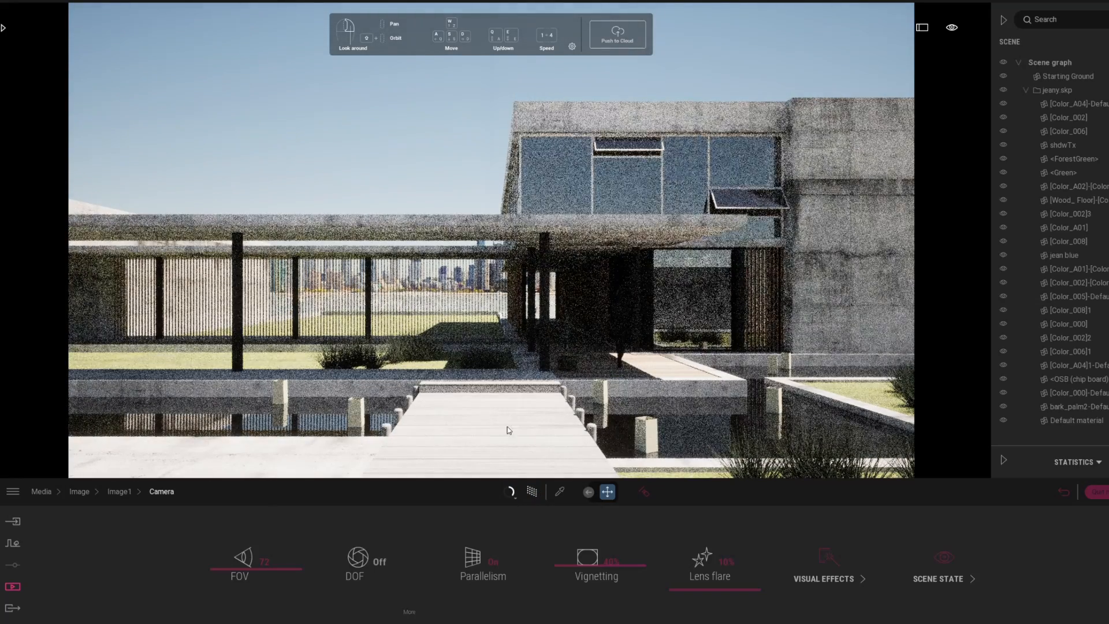
{"action": "left_click", "coordinate": [532, 492]}
{"action": "left_click", "coordinate": [125, 499]}
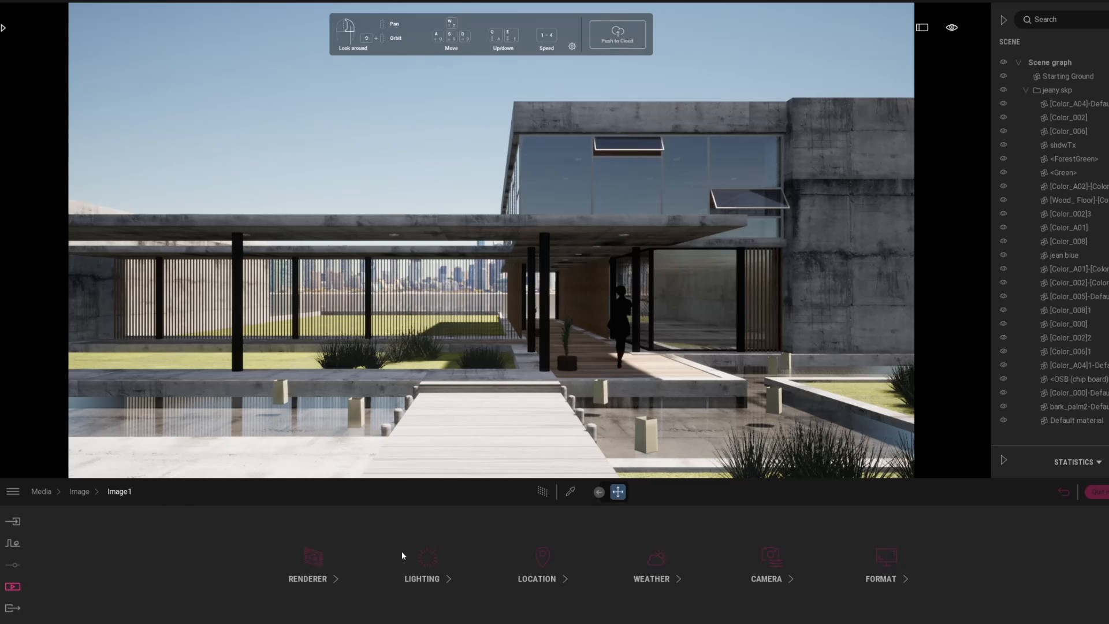
Step: Apply the LowSun Cloudy 46 skydome from the Low sun sky collection
{"action": "left_click", "coordinate": [421, 591]}
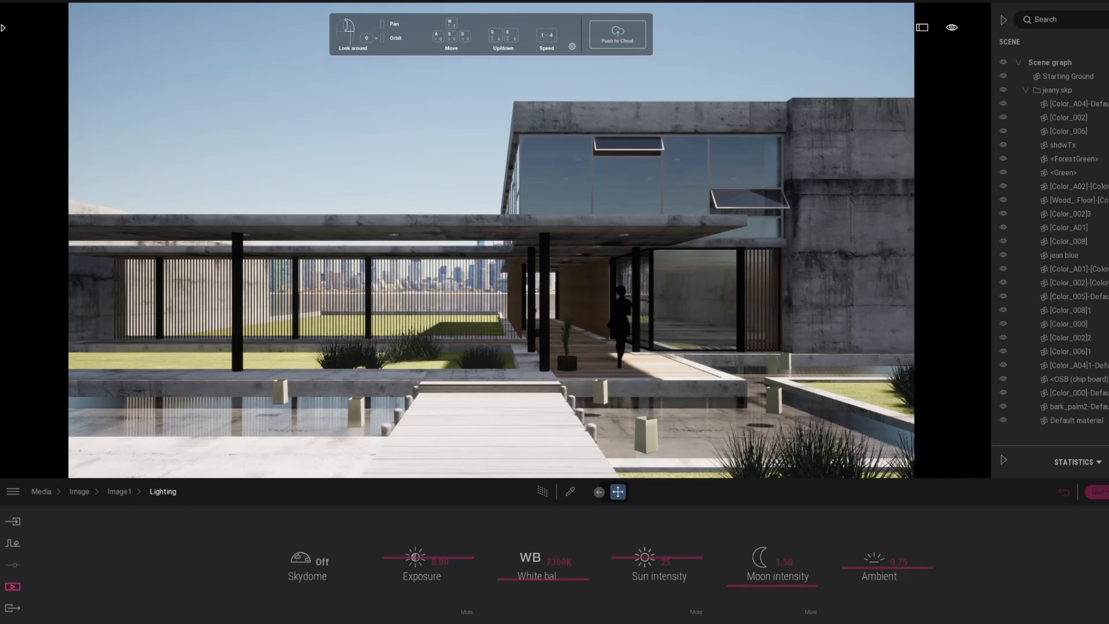
{"action": "left_click", "coordinate": [5, 28]}
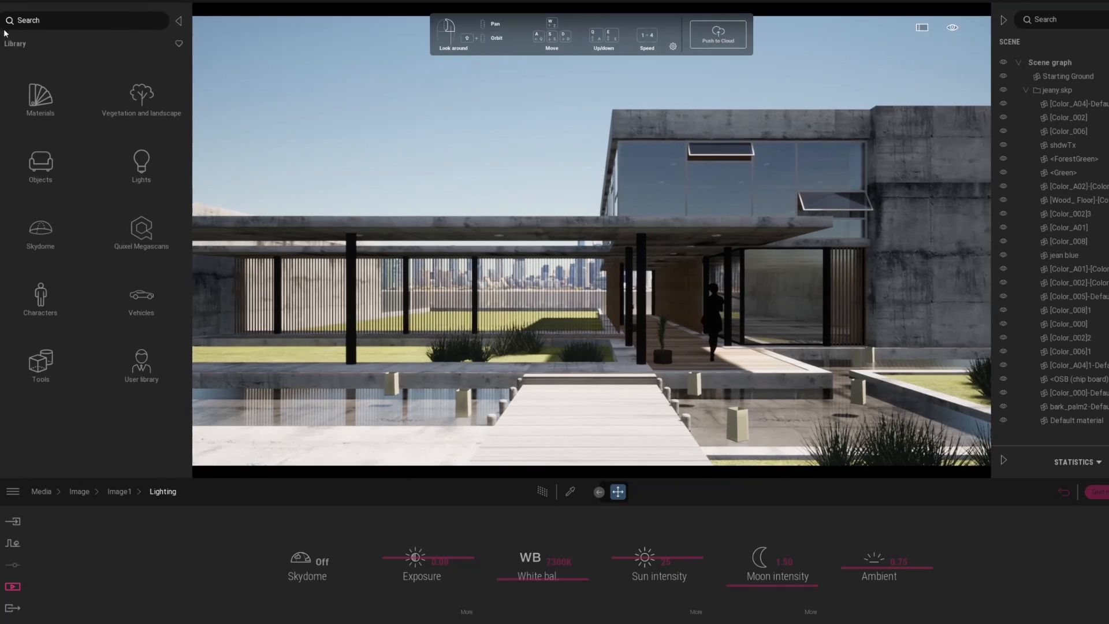
{"action": "left_click", "coordinate": [35, 244]}
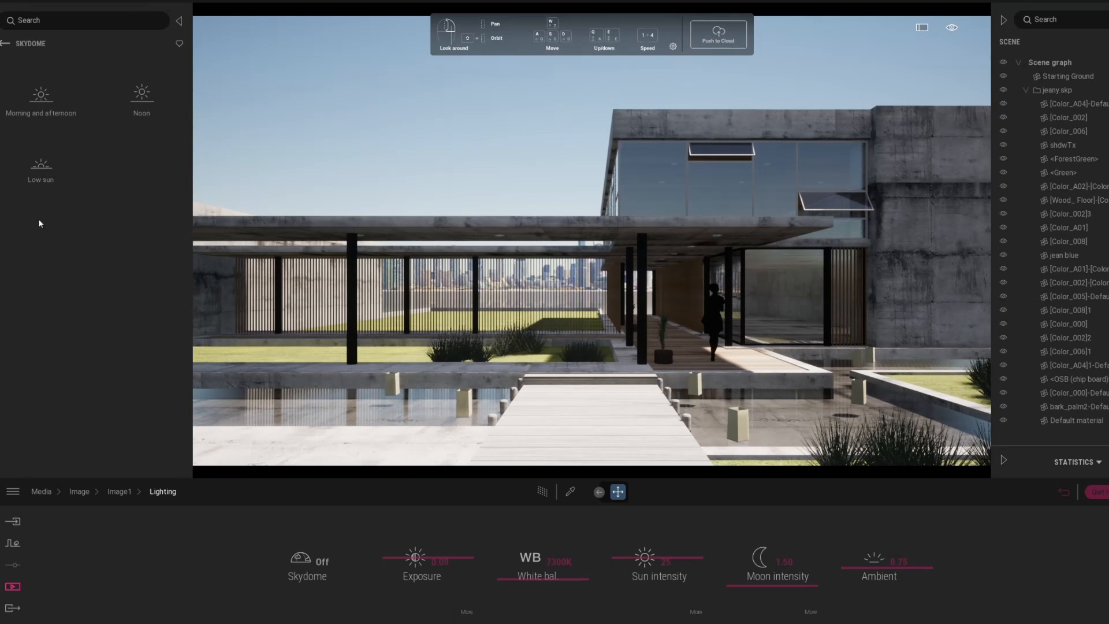
{"action": "left_click", "coordinate": [40, 165]}
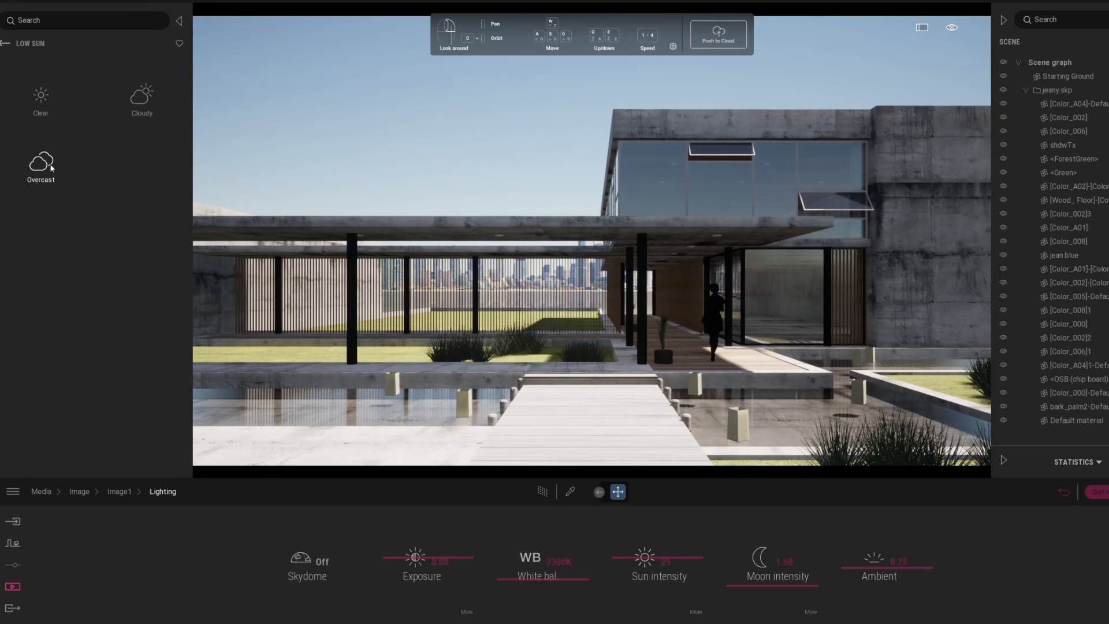
{"action": "left_click", "coordinate": [180, 45]}
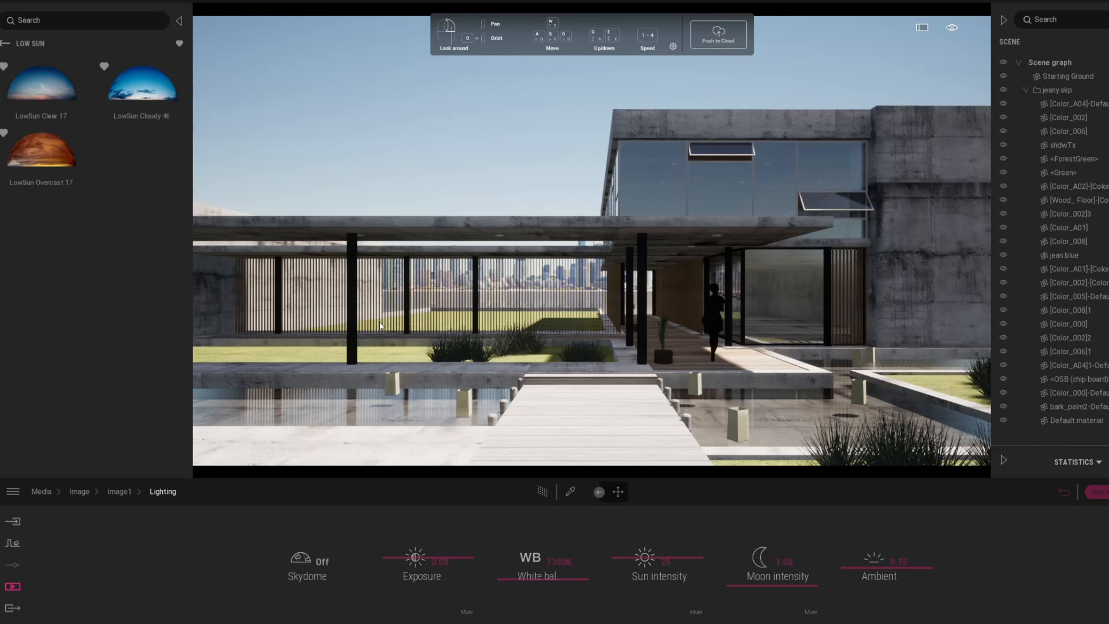
{"action": "left_click", "coordinate": [380, 327]}
Step: Enable the path tracer, set sky intensity to 6.00 and rotation to 139°, then return to Image1
{"action": "left_click", "coordinate": [542, 491]}
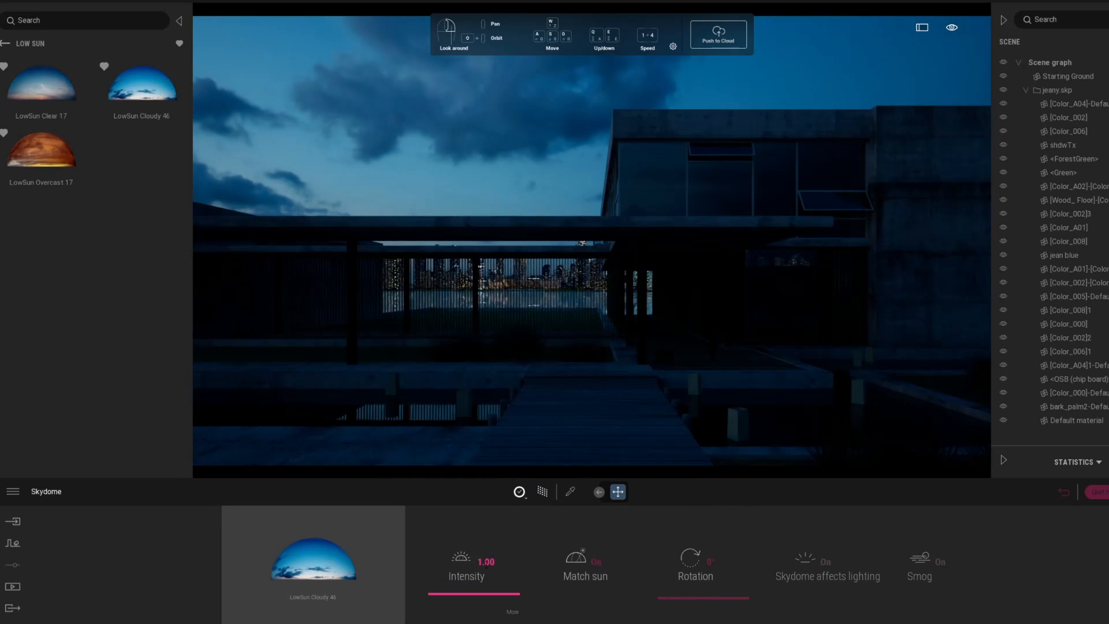
{"action": "left_click_drag", "start_coordinate": [448, 586], "coordinate": [522, 581]}
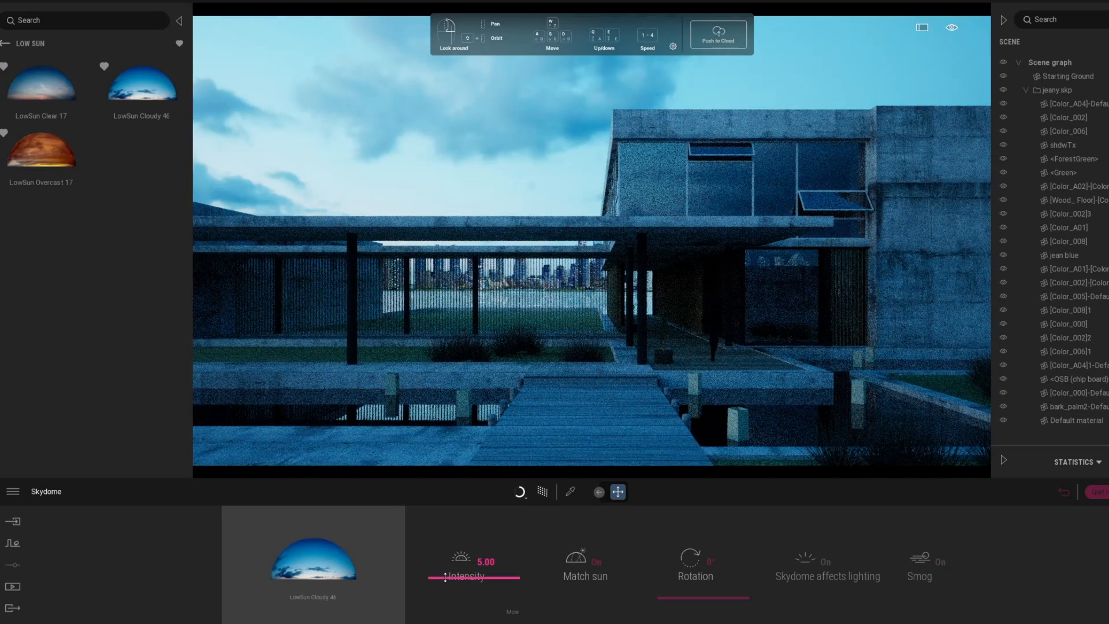
{"action": "left_click", "coordinate": [486, 562]}
{"action": "type", "text": "6"}
{"action": "key", "text": "Return"}
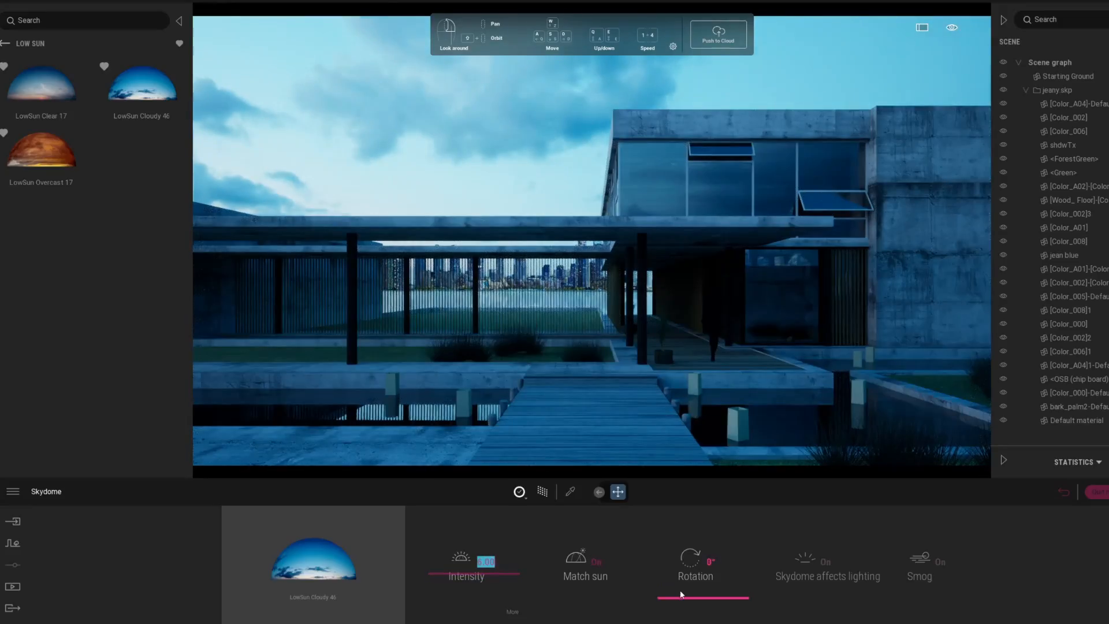
{"action": "mouse_move", "coordinate": [681, 591]}
{"action": "left_mouse_down"}
{"action": "mouse_move", "coordinate": [681, 561]}
{"action": "mouse_move", "coordinate": [677, 595]}
{"action": "left_mouse_up"}
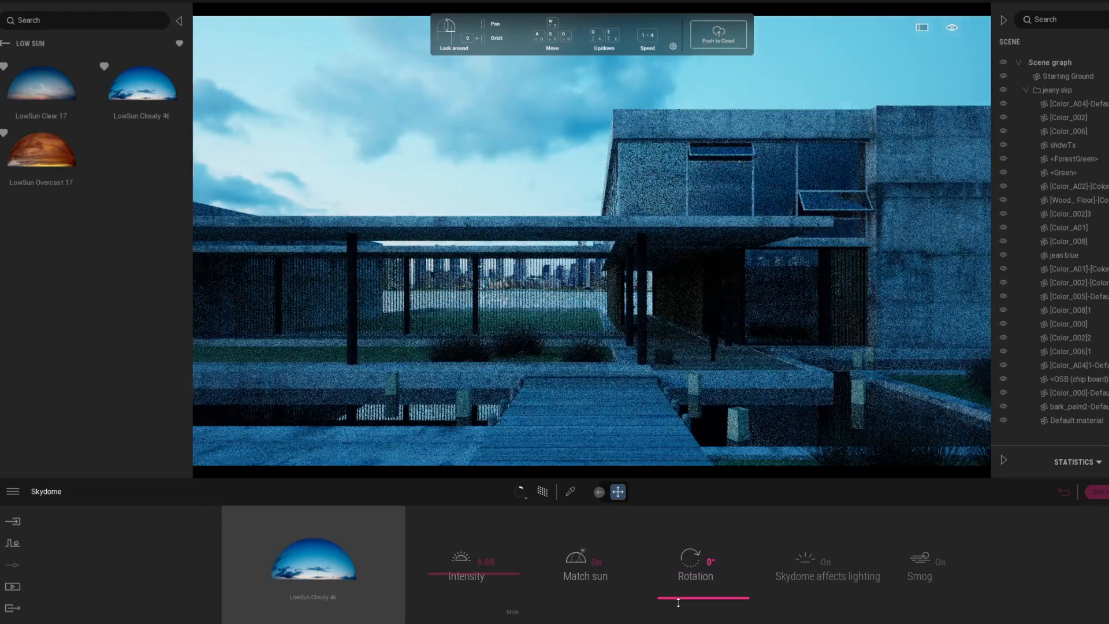
{"action": "left_click", "coordinate": [1064, 492]}
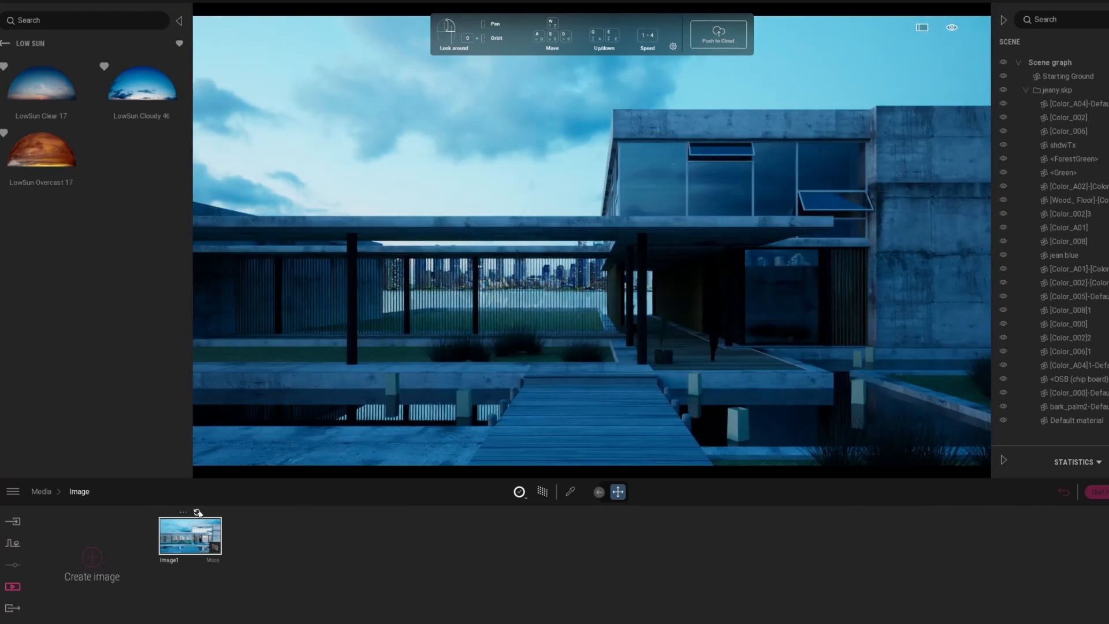
Step: Refresh Image1 with the dusk view and rotate its skydome to 70°
{"action": "left_click", "coordinate": [198, 512]}
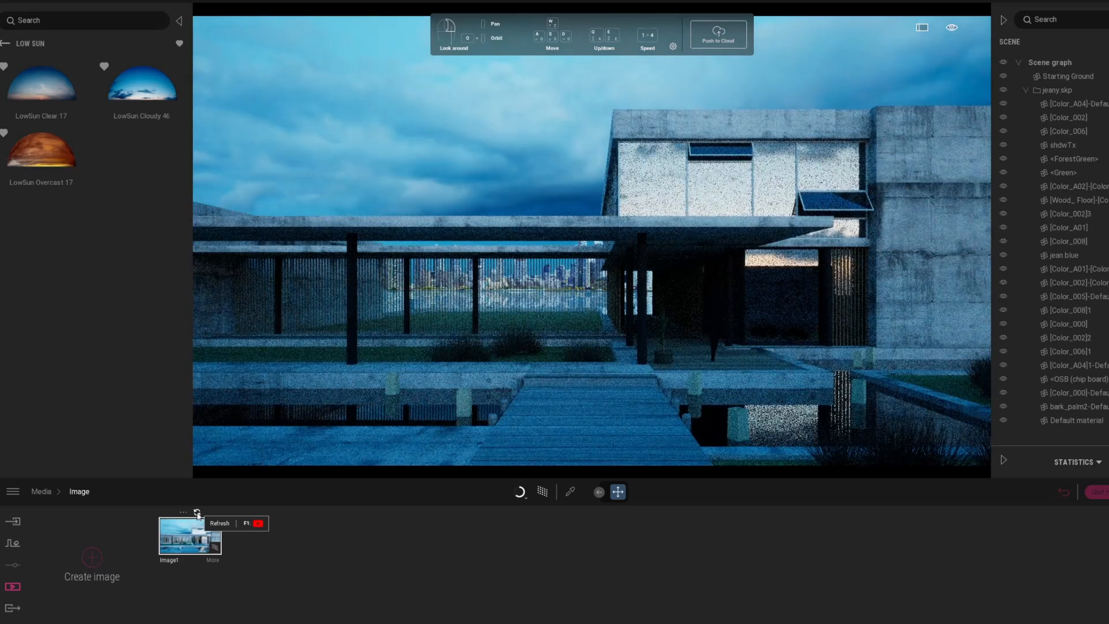
{"action": "left_click", "coordinate": [210, 562]}
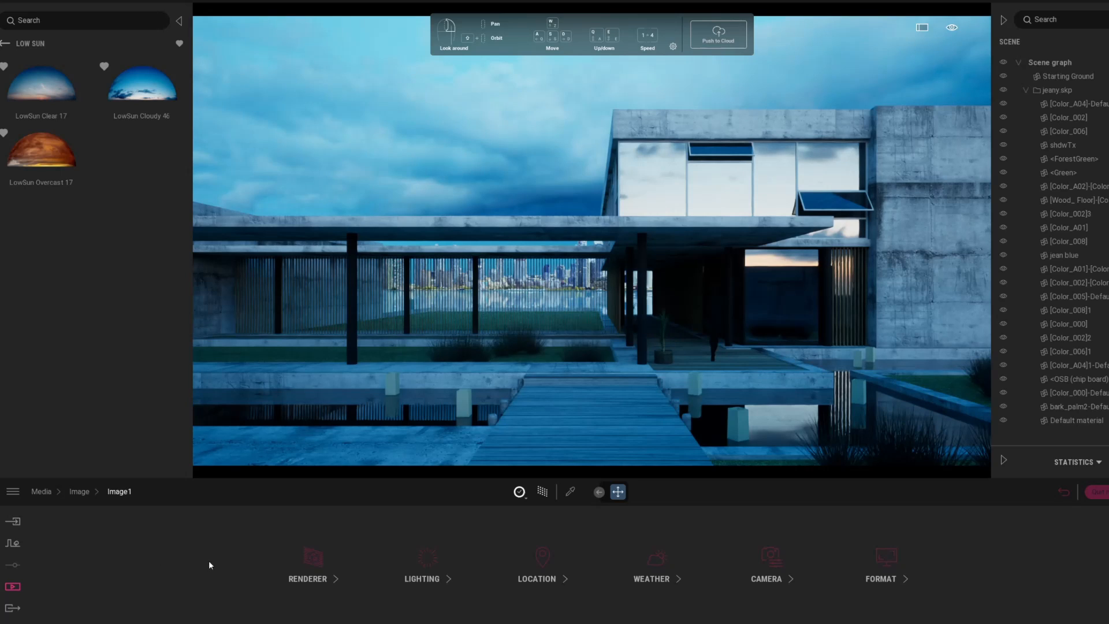
{"action": "left_click", "coordinate": [432, 575]}
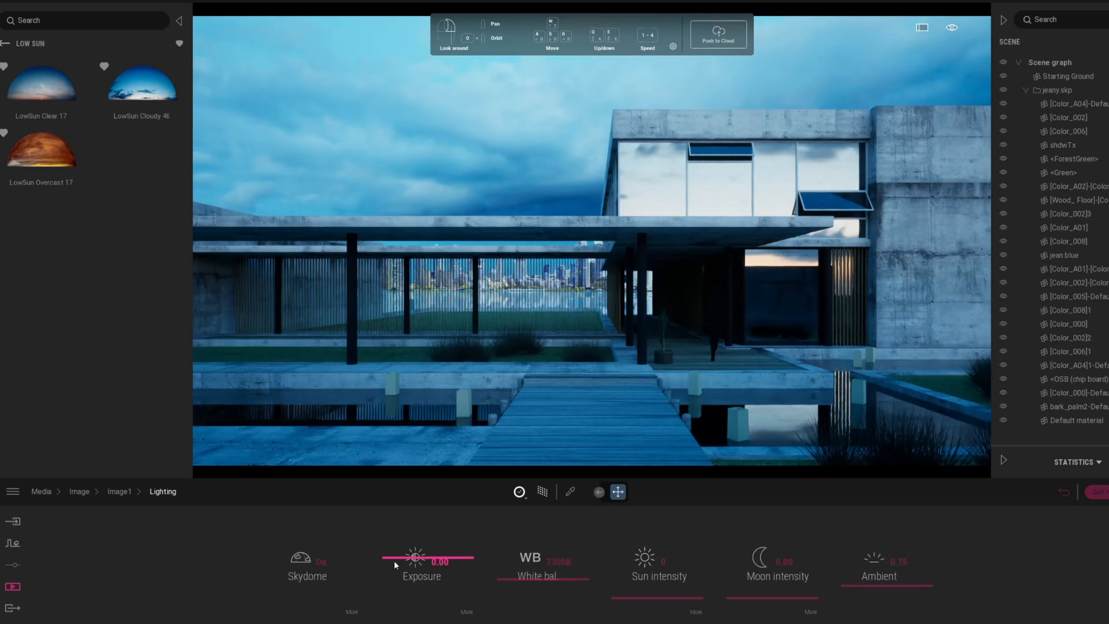
{"action": "left_click", "coordinate": [356, 620]}
{"action": "left_click_drag", "start_coordinate": [686, 606], "coordinate": [686, 620]}
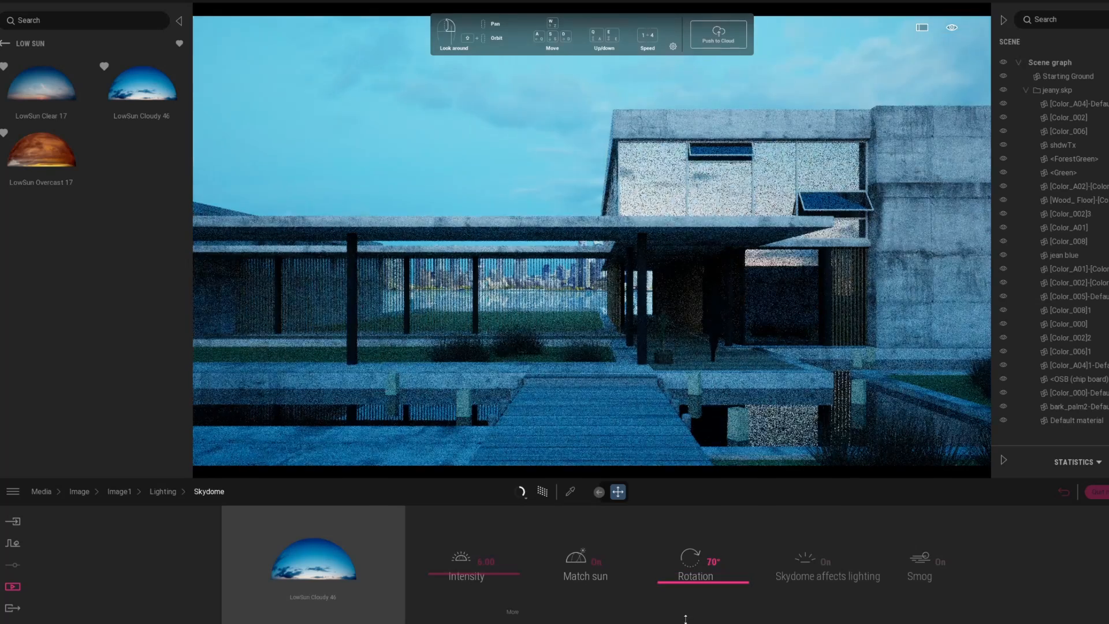
{"action": "left_click", "coordinate": [80, 491]}
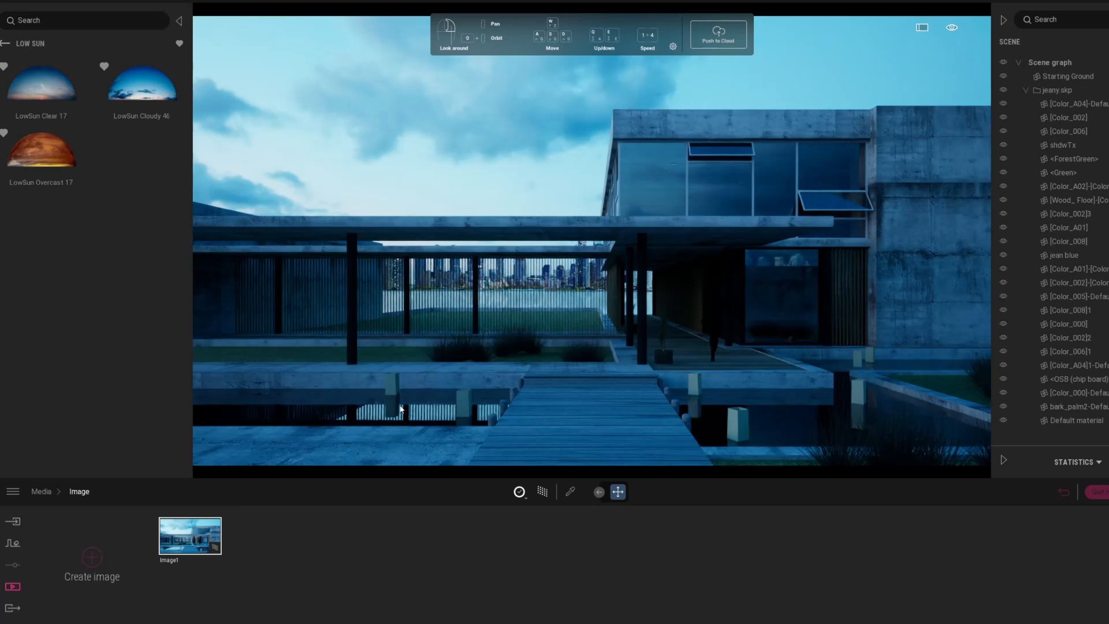
Step: Set reflection to 24% on [Color_002]2 and 100% on the black [Color_008]1 material
{"action": "left_click", "coordinate": [570, 492]}
{"action": "left_click", "coordinate": [724, 222]}
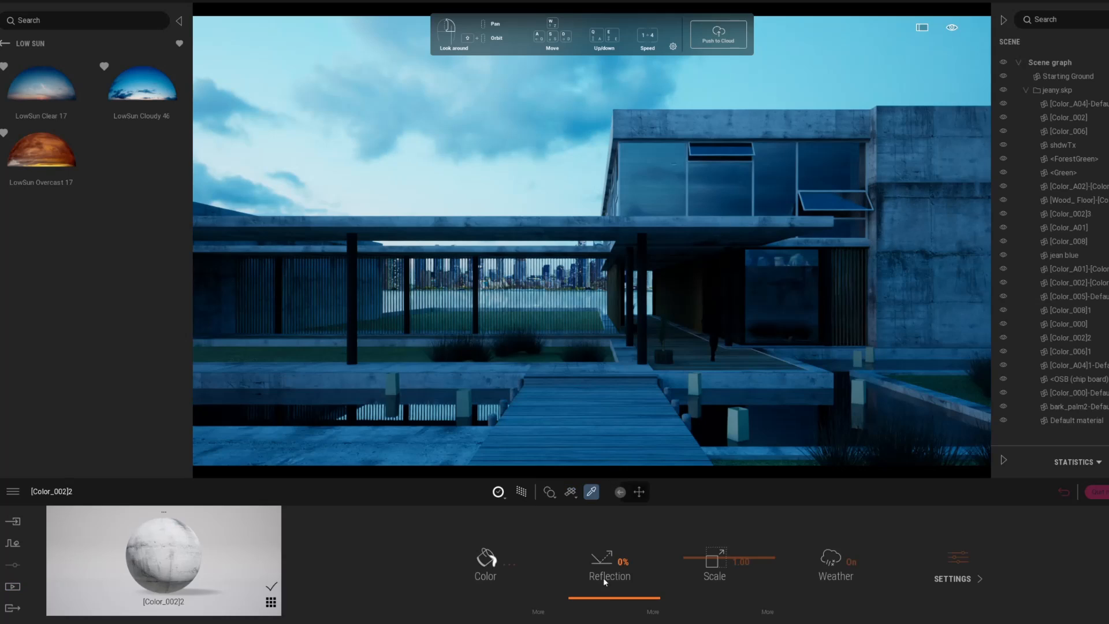
{"action": "left_click_drag", "start_coordinate": [606, 576], "coordinate": [601, 582]}
{"action": "left_click", "coordinate": [647, 338]}
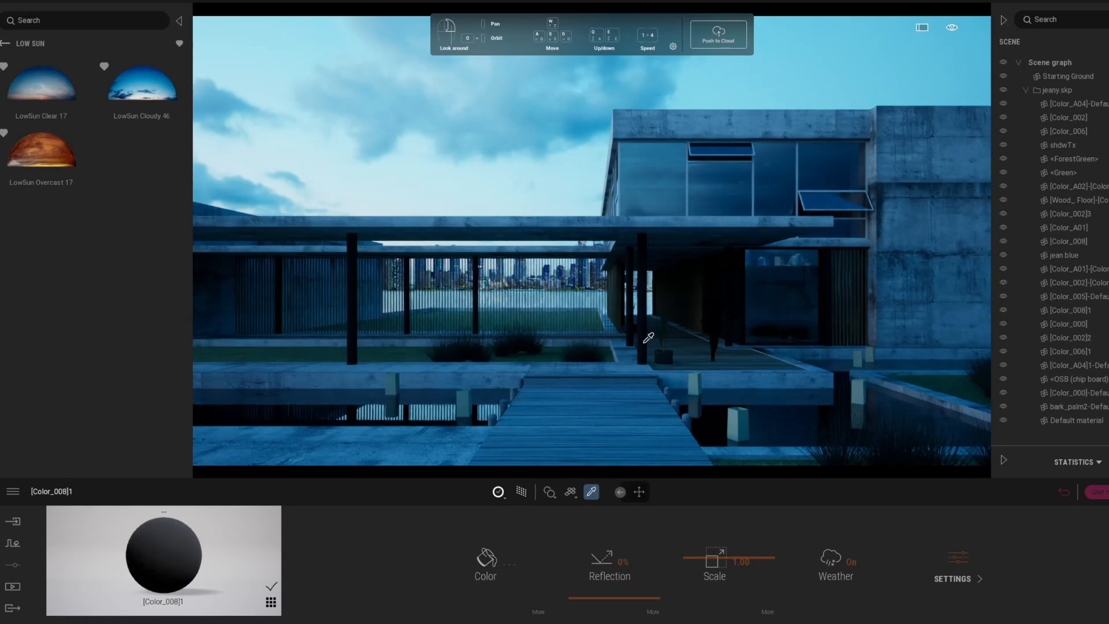
{"action": "left_click_drag", "start_coordinate": [611, 560], "coordinate": [606, 508]}
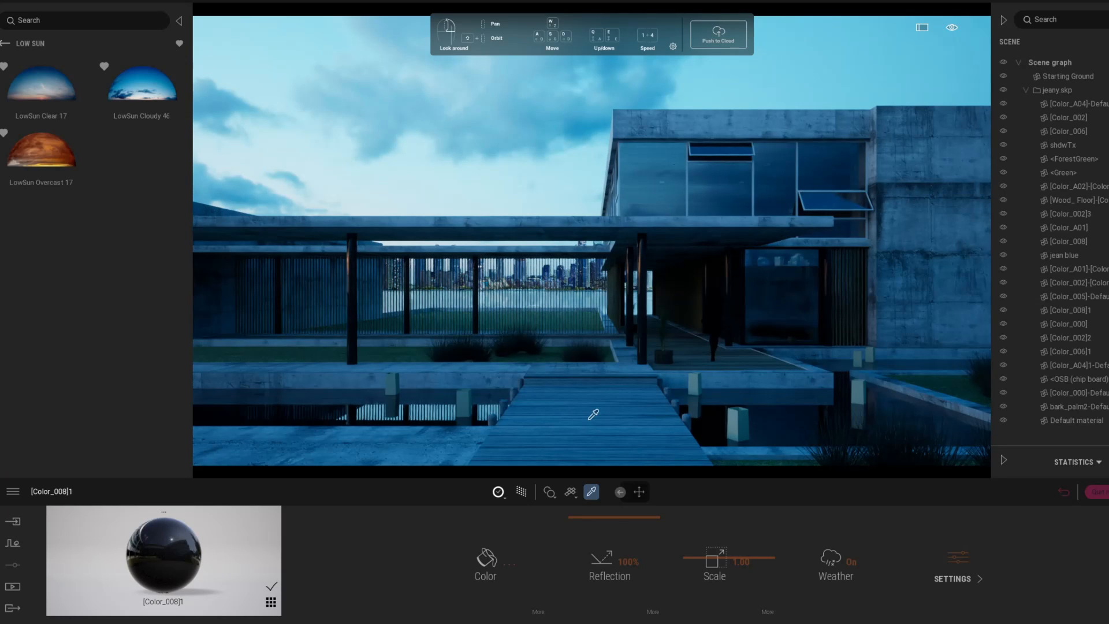
Step: Pick the pale bollard material [Color_A04]1 and step back from low-sun skies to all skies
{"action": "left_click", "coordinate": [742, 420]}
{"action": "mouse_move", "coordinate": [44, 62]}
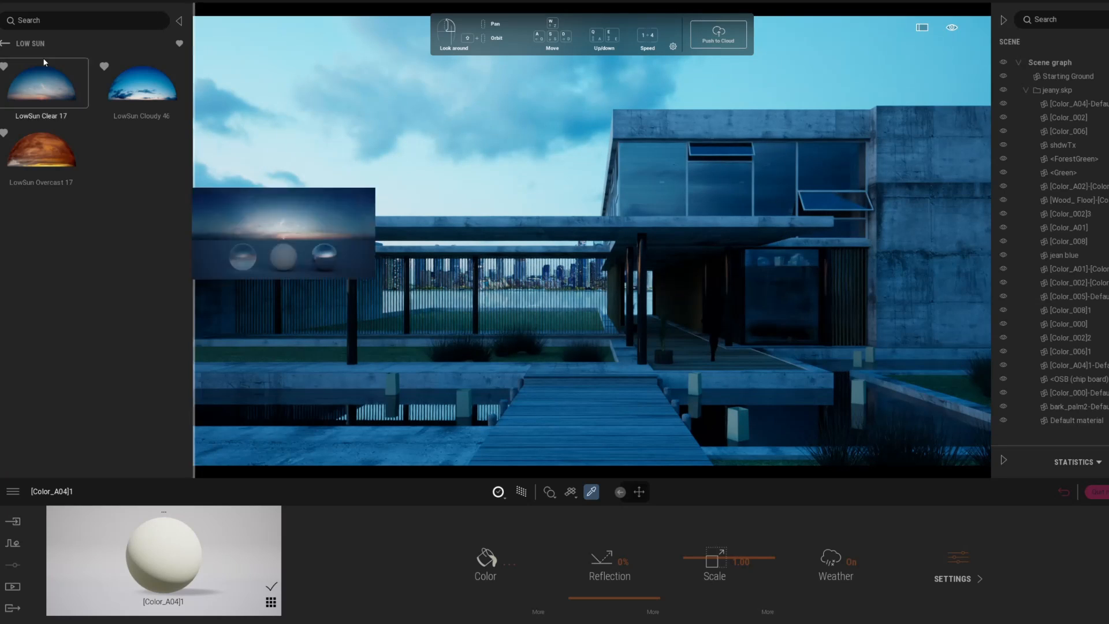
{"action": "left_click", "coordinate": [6, 45]}
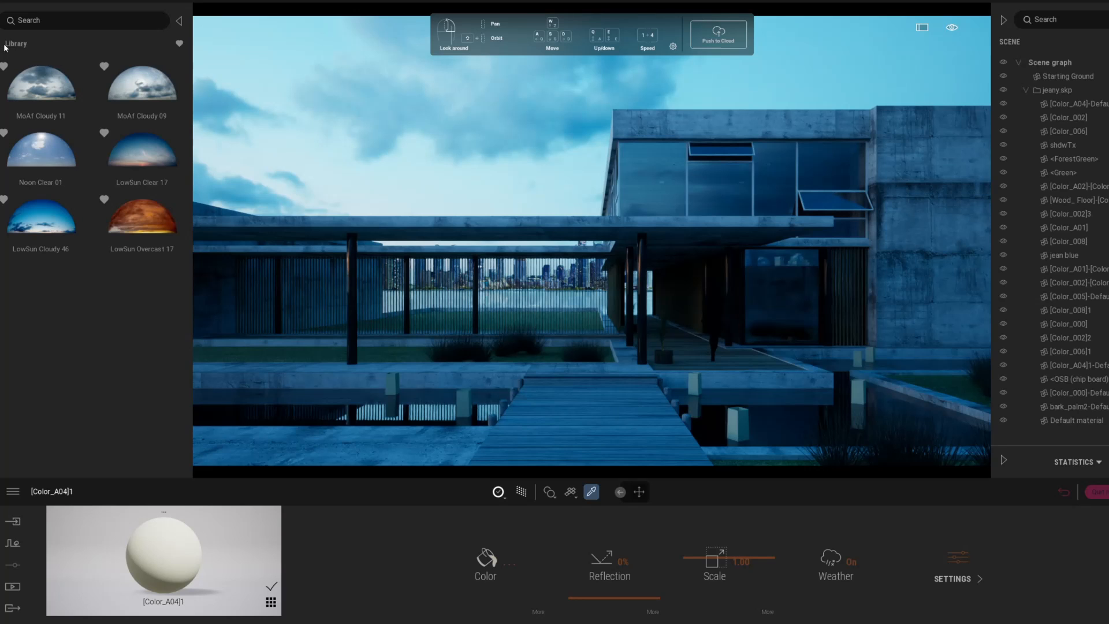
Step: Apply Reflective glass from the Glass materials to the house's windows
{"action": "left_click", "coordinate": [180, 44]}
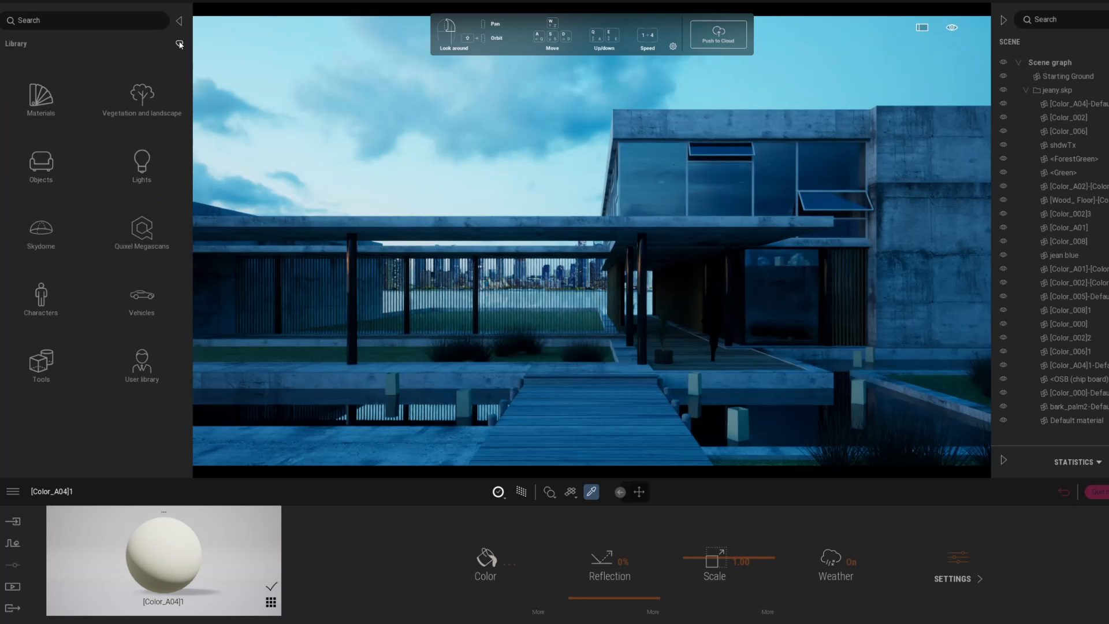
{"action": "left_click", "coordinate": [52, 109]}
{"action": "left_click", "coordinate": [52, 110]}
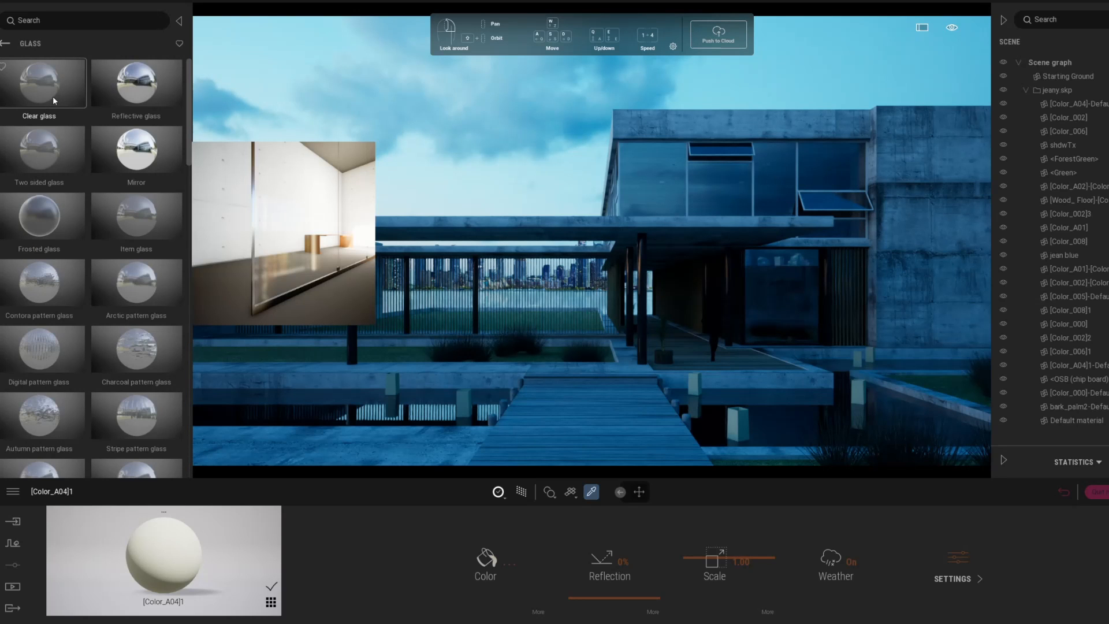
{"action": "left_click_drag", "start_coordinate": [54, 101], "coordinate": [741, 433]}
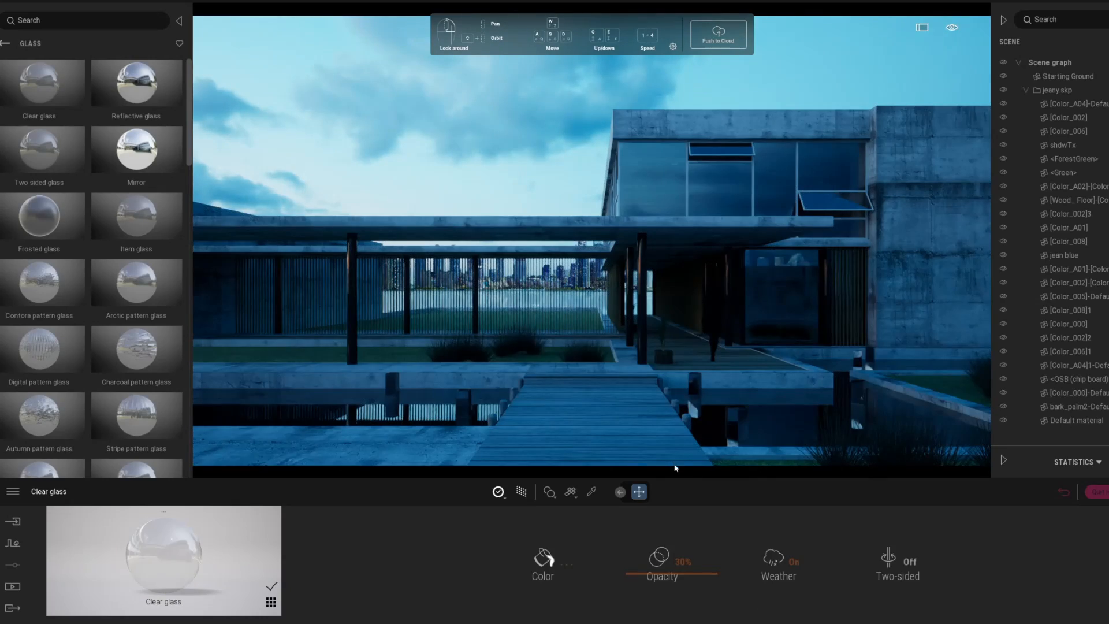
{"action": "left_click_drag", "start_coordinate": [137, 84], "coordinate": [645, 173]}
Step: Lower the glass opacity to 18% and view the house with path-traced rendering
{"action": "left_click", "coordinate": [654, 564]}
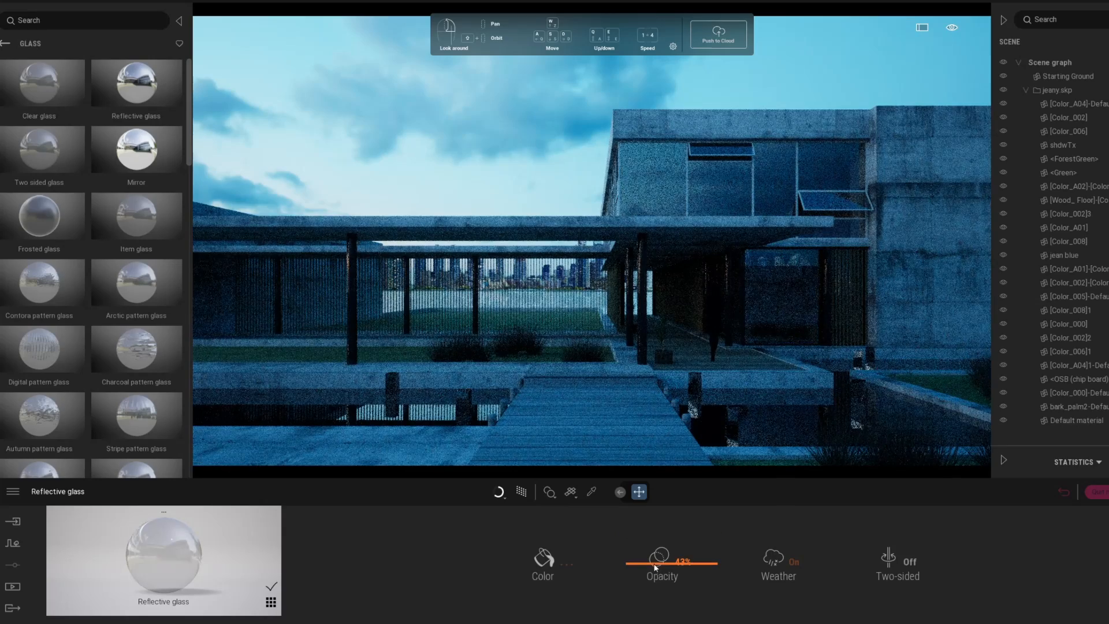
{"action": "left_click", "coordinate": [652, 576]}
{"action": "left_click", "coordinate": [650, 584]}
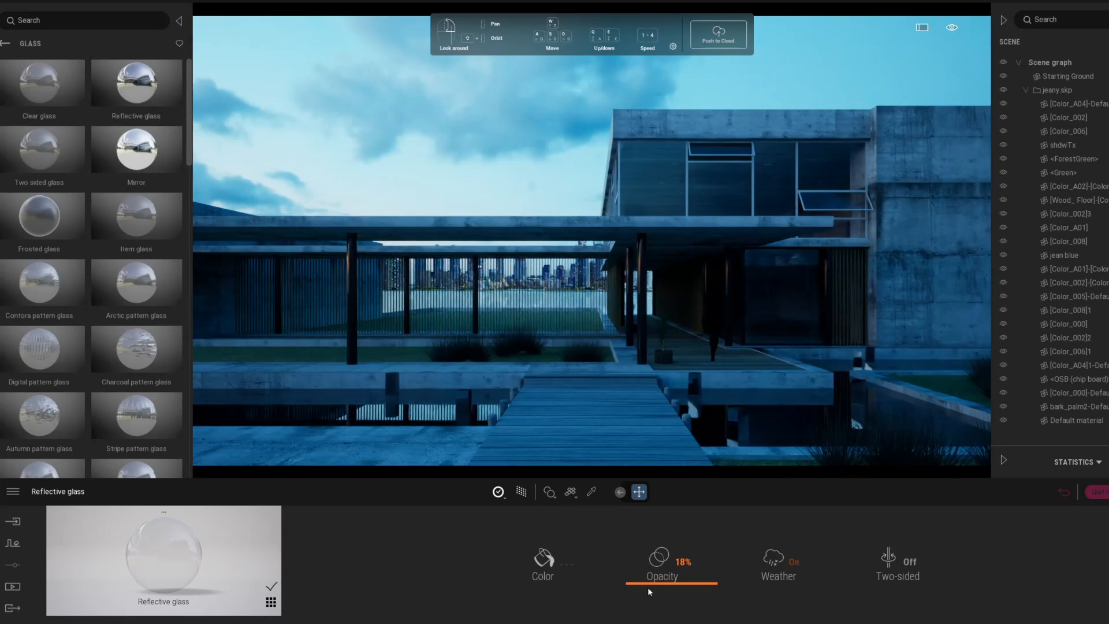
{"action": "left_click", "coordinate": [528, 495]}
{"action": "right_click_drag", "start_coordinate": [555, 255], "coordinate": [584, 301]}
Step: Place an Omnidirectional light from the Lights library into the lantern right of the boardwalk
{"action": "key", "text": "s"}
{"action": "key", "text": "w"}
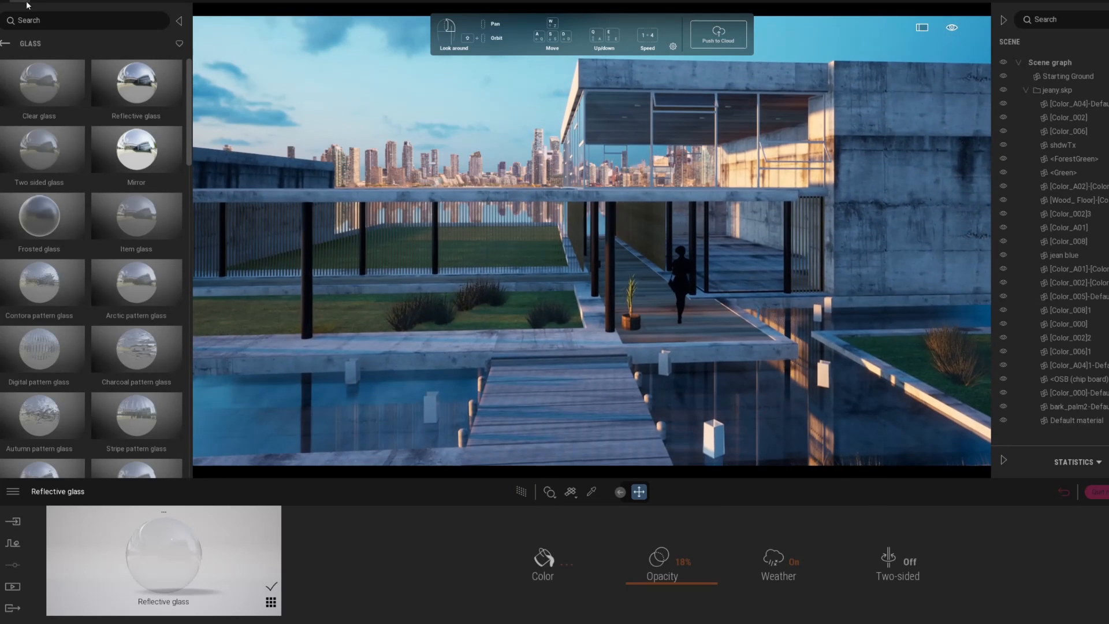
{"action": "left_click", "coordinate": [5, 43]}
{"action": "left_click", "coordinate": [6, 43]}
{"action": "left_click", "coordinate": [141, 167]}
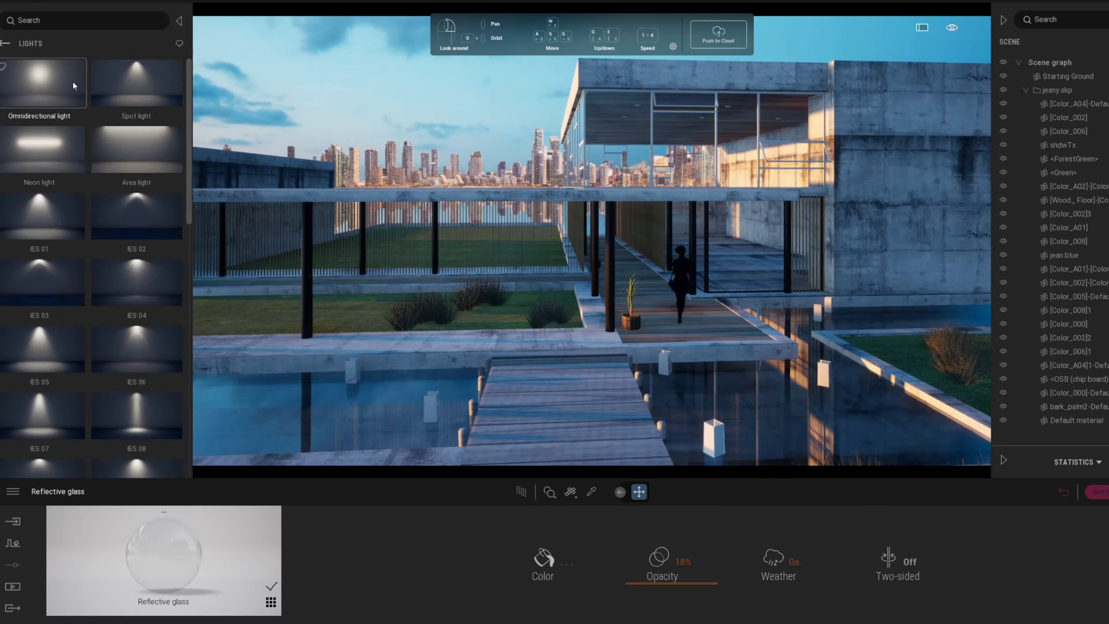
{"action": "left_click_drag", "start_coordinate": [40, 84], "coordinate": [718, 430]}
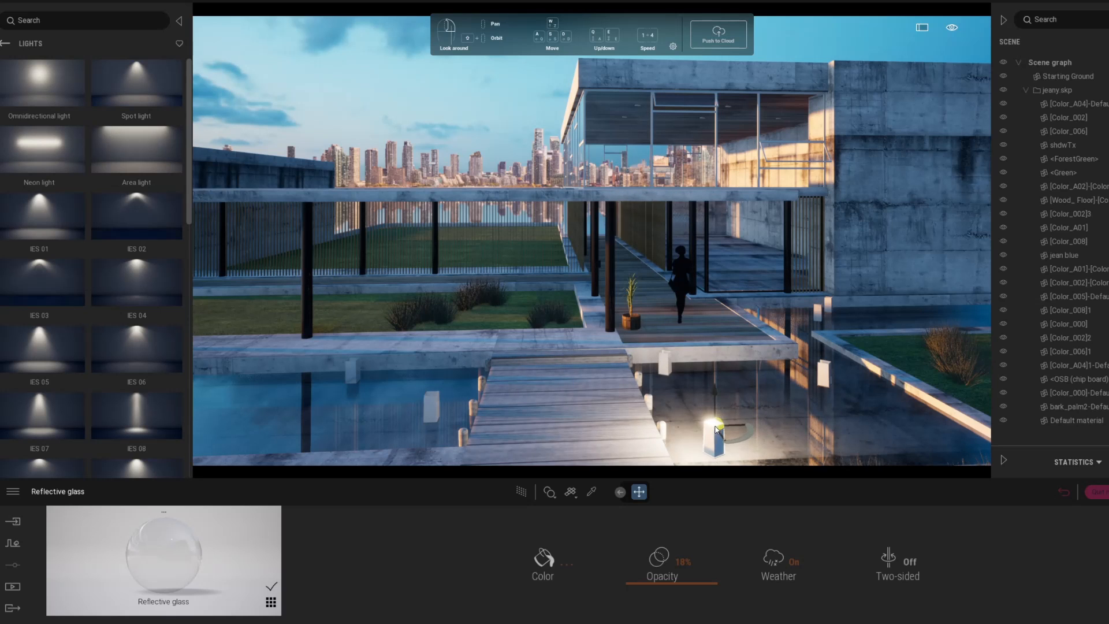
Step: Replace it with a fresh omnidirectional light in the lantern and nudge it slightly lower
{"action": "key", "text": "Delete"}
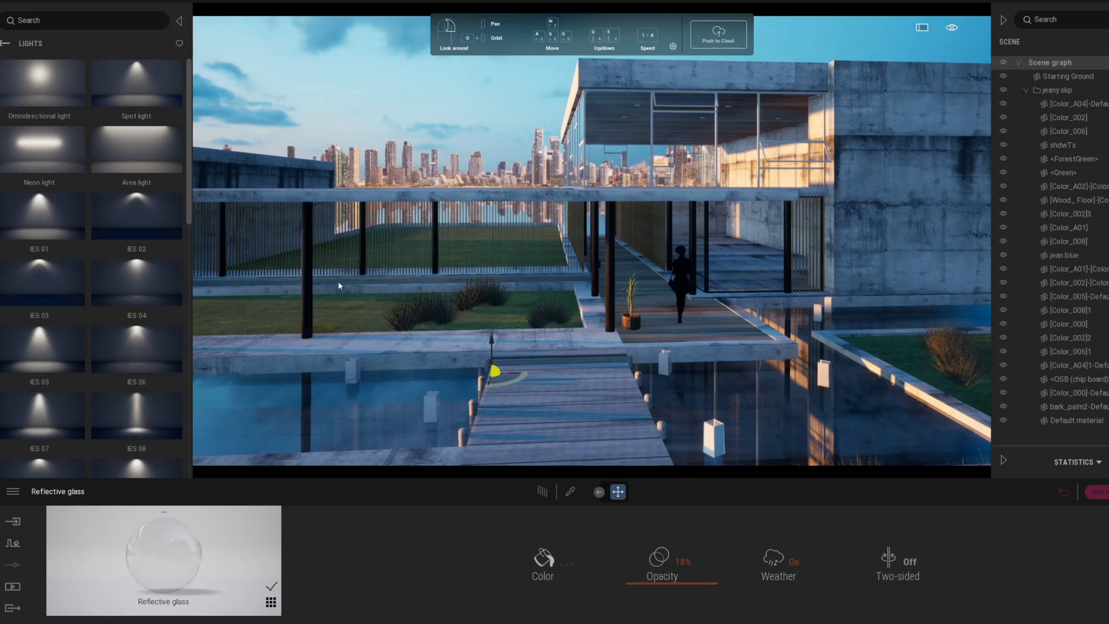
{"action": "left_click_drag", "start_coordinate": [48, 85], "coordinate": [715, 424]}
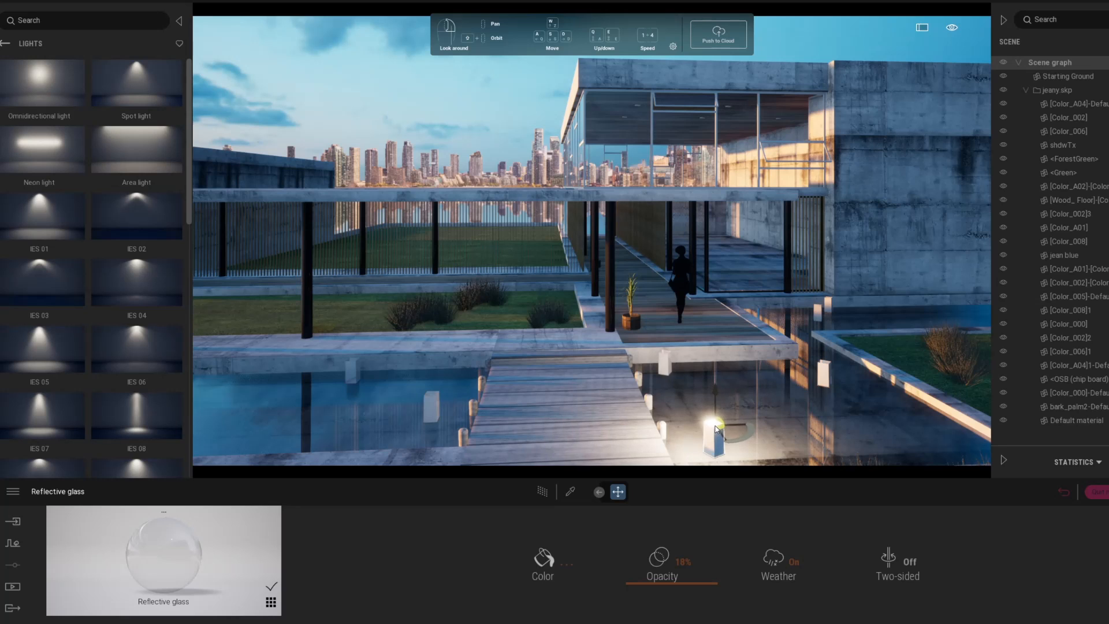
{"action": "left_click", "coordinate": [709, 413]}
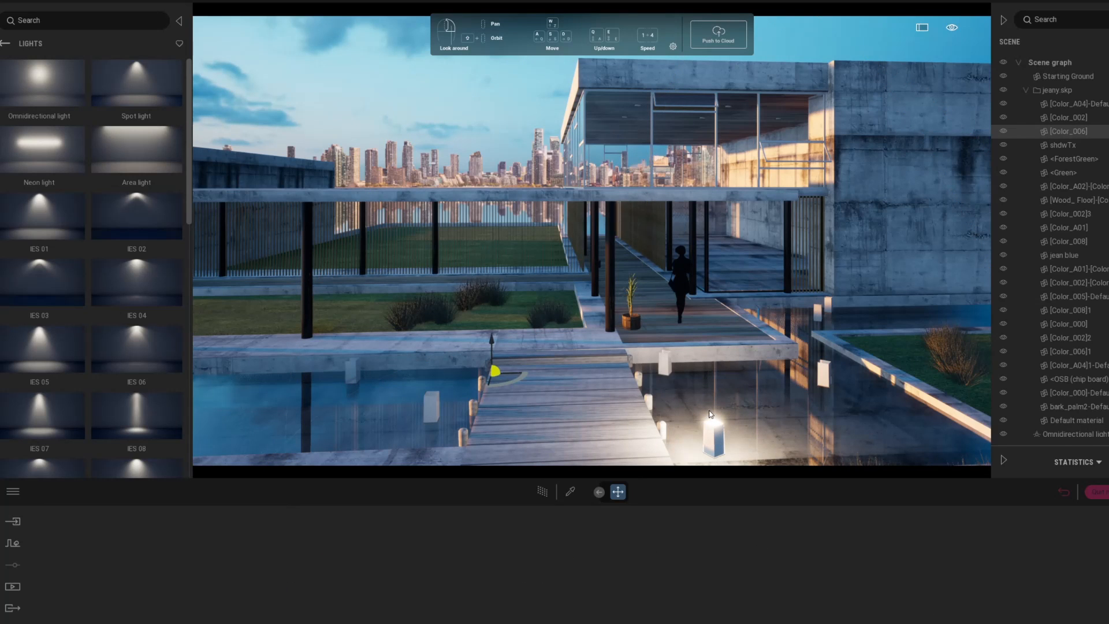
{"action": "left_click", "coordinate": [711, 413]}
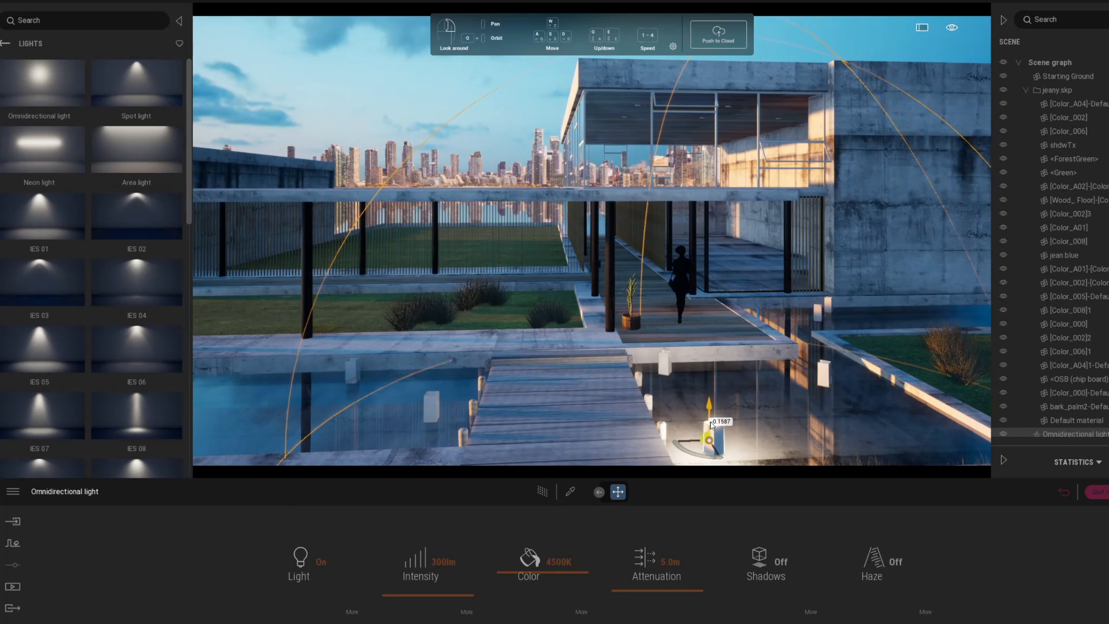
{"action": "left_click_drag", "start_coordinate": [710, 422], "coordinate": [703, 451]}
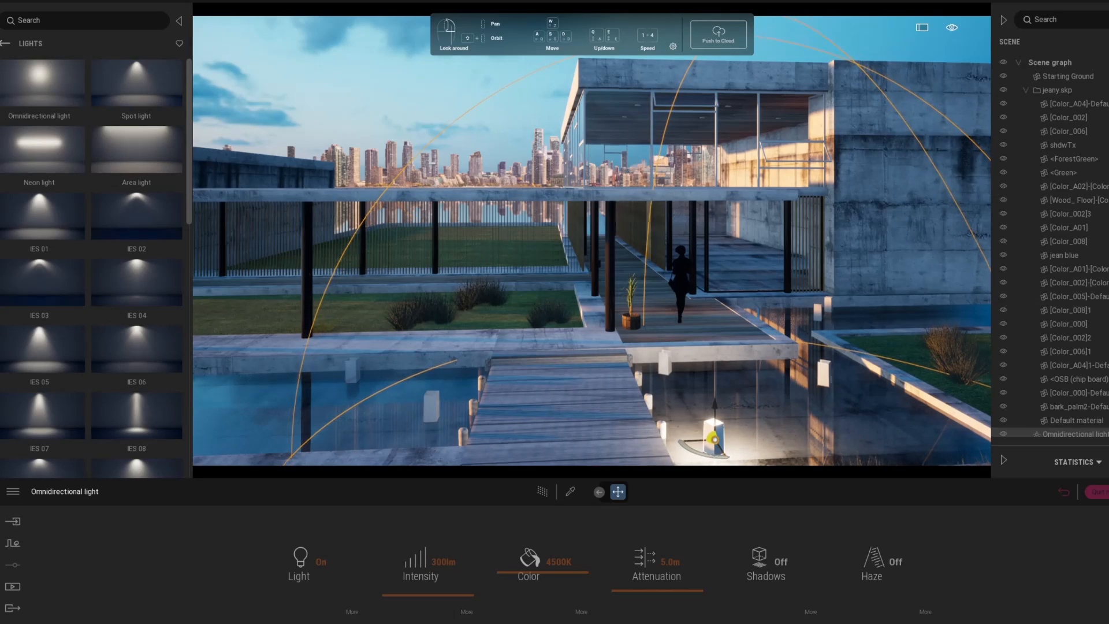
Step: Shift the light within the lantern and dim it to 30lm, checking with the path tracer
{"action": "middle_click_drag", "start_coordinate": [703, 451], "coordinate": [705, 430]}
{"action": "left_click", "coordinate": [541, 499]}
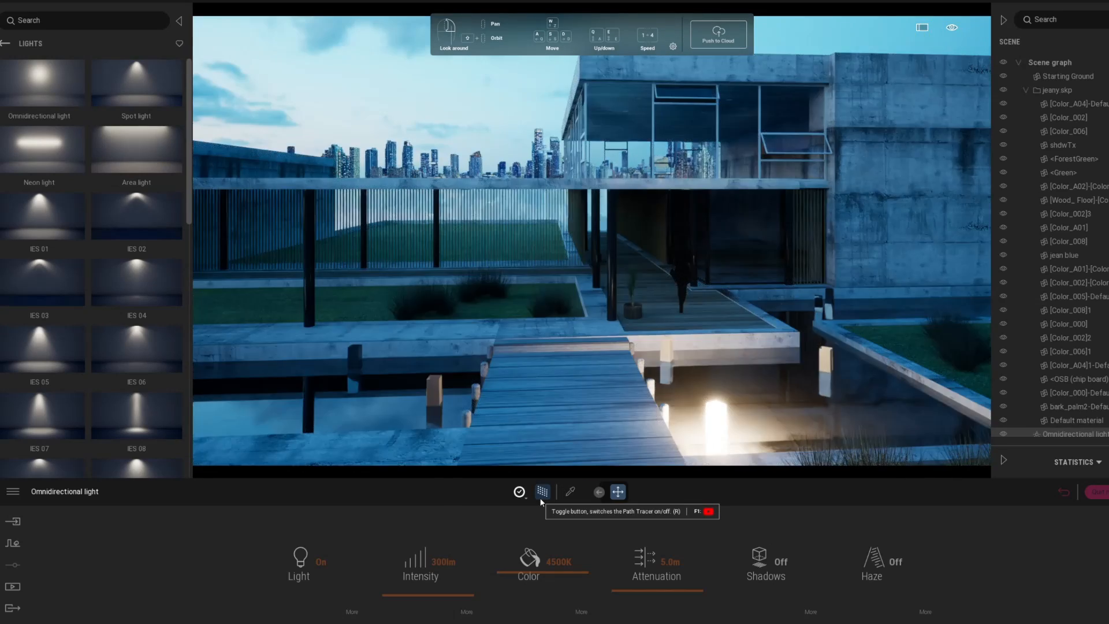
{"action": "left_click", "coordinate": [541, 498]}
{"action": "left_click", "coordinate": [443, 561]}
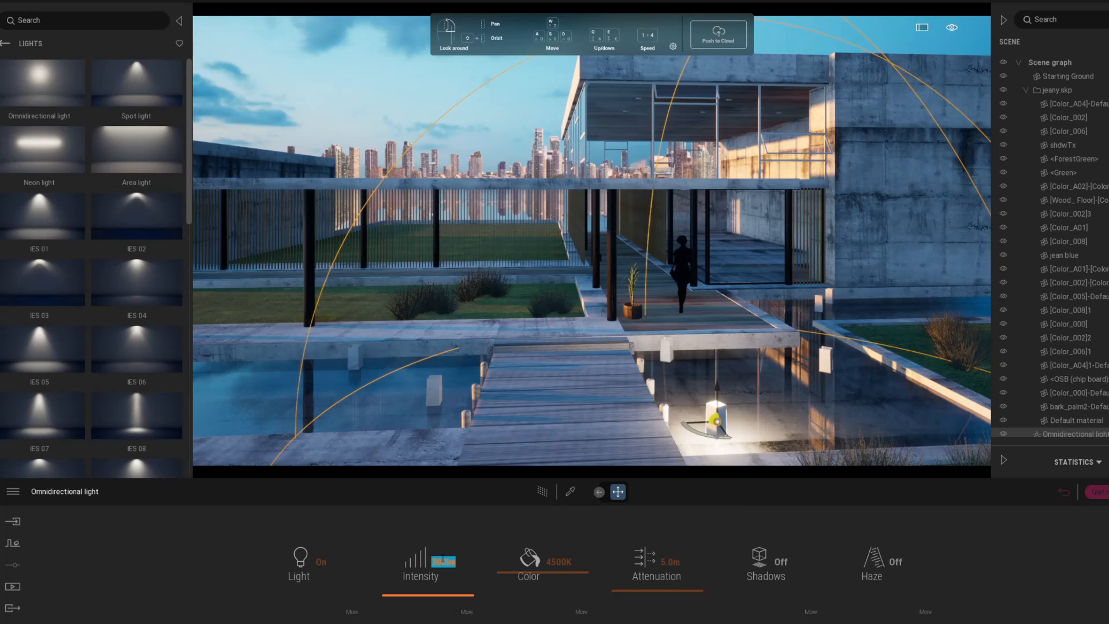
{"action": "type", "text": "30"}
{"action": "key", "text": "Return"}
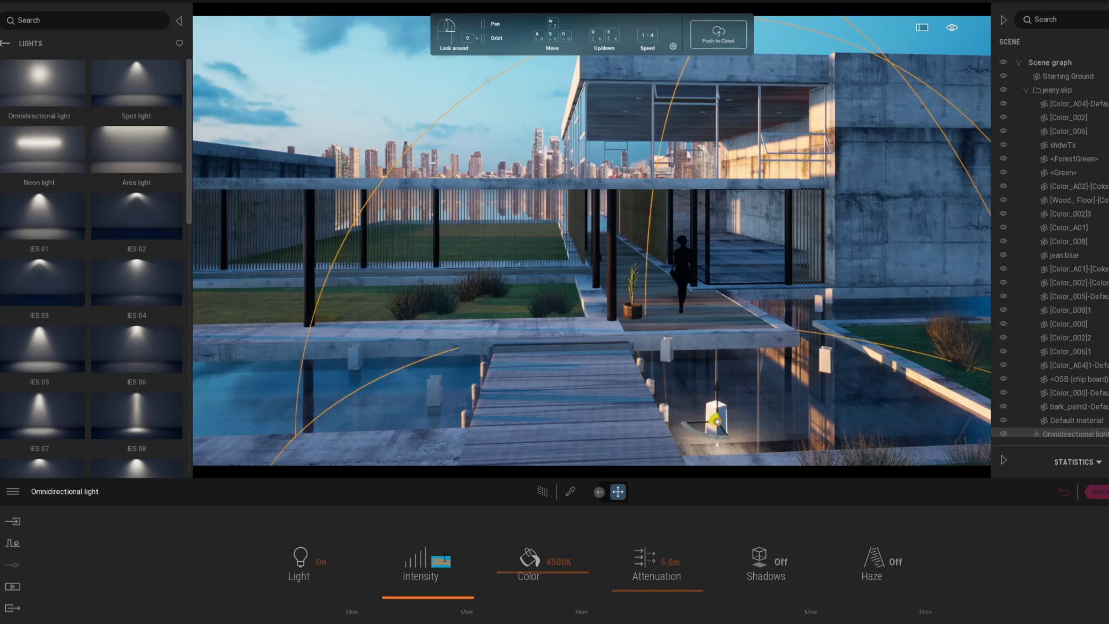
{"action": "left_click", "coordinate": [542, 491]}
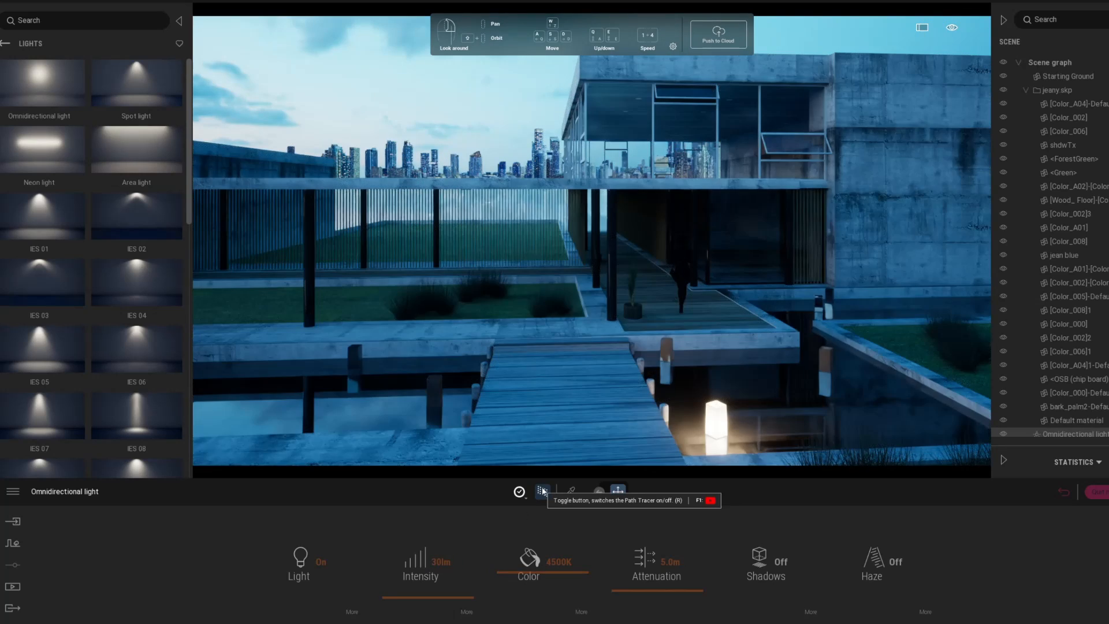
{"action": "left_click", "coordinate": [547, 492]}
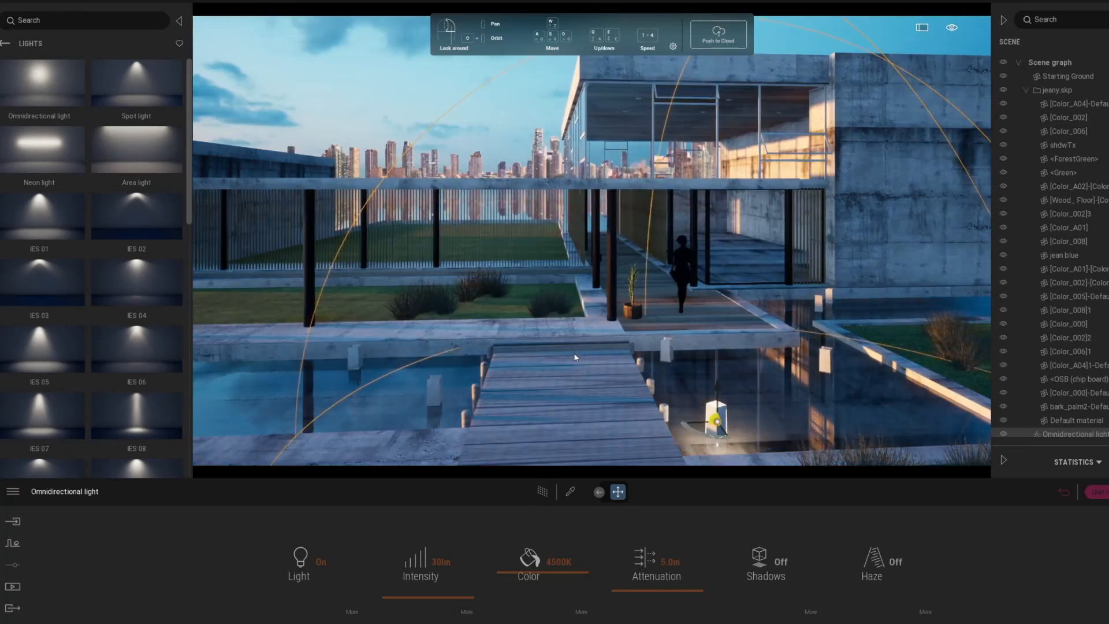
Step: Reduce the light intensity further to 2lm and preview the soft glow path-traced
{"action": "middle_click_drag", "start_coordinate": [578, 356], "coordinate": [577, 260]}
{"action": "right_click_drag", "start_coordinate": [578, 260], "coordinate": [569, 165]}
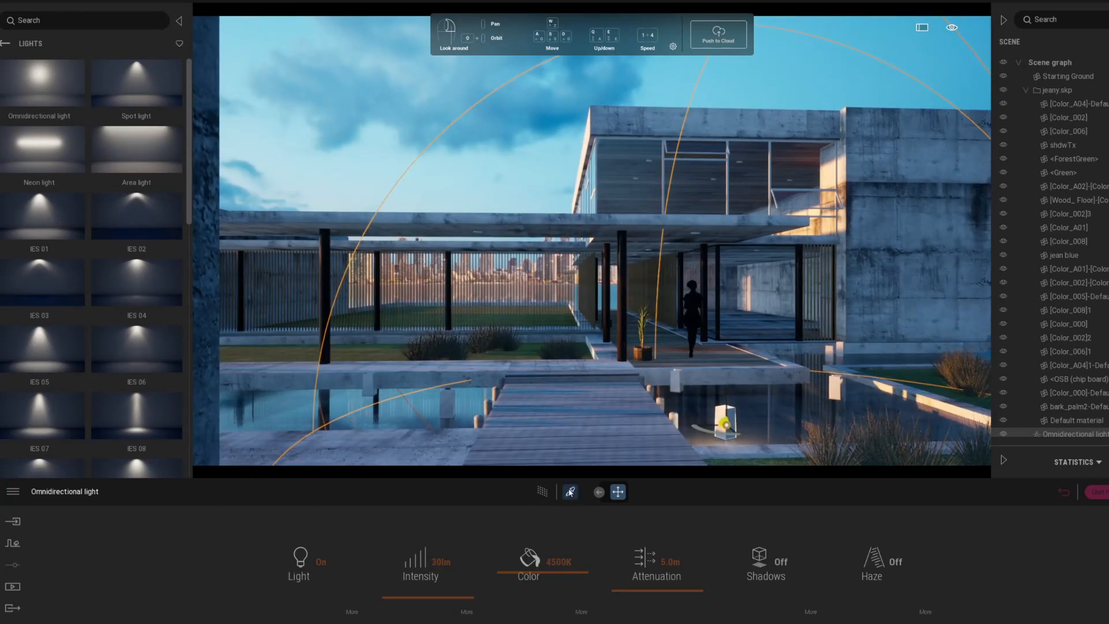
{"action": "left_click", "coordinate": [541, 495]}
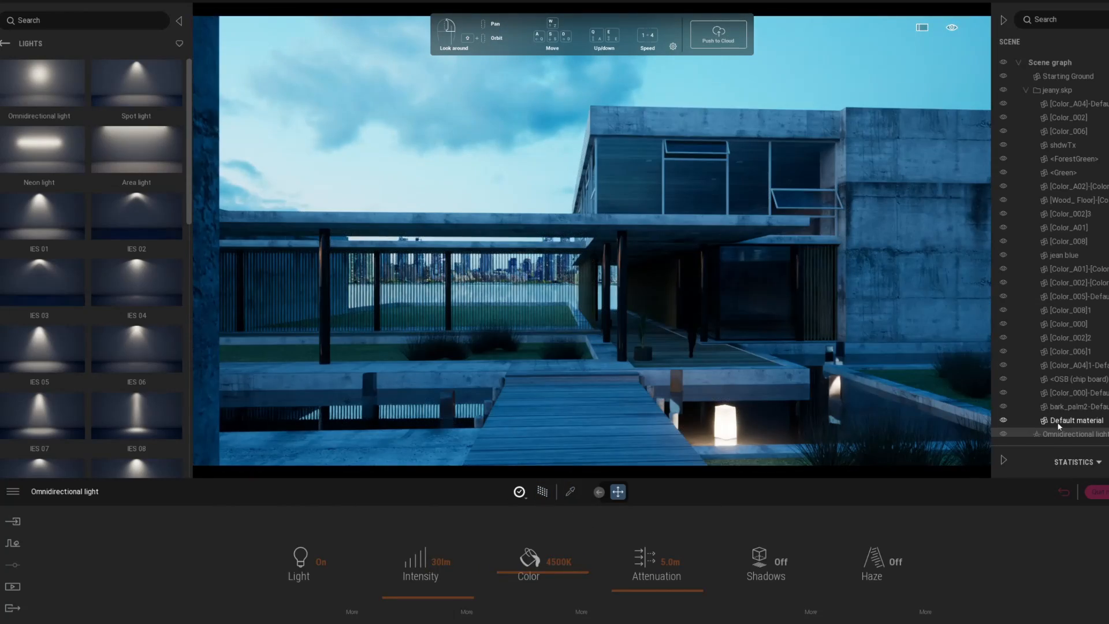
{"action": "left_click", "coordinate": [410, 598]}
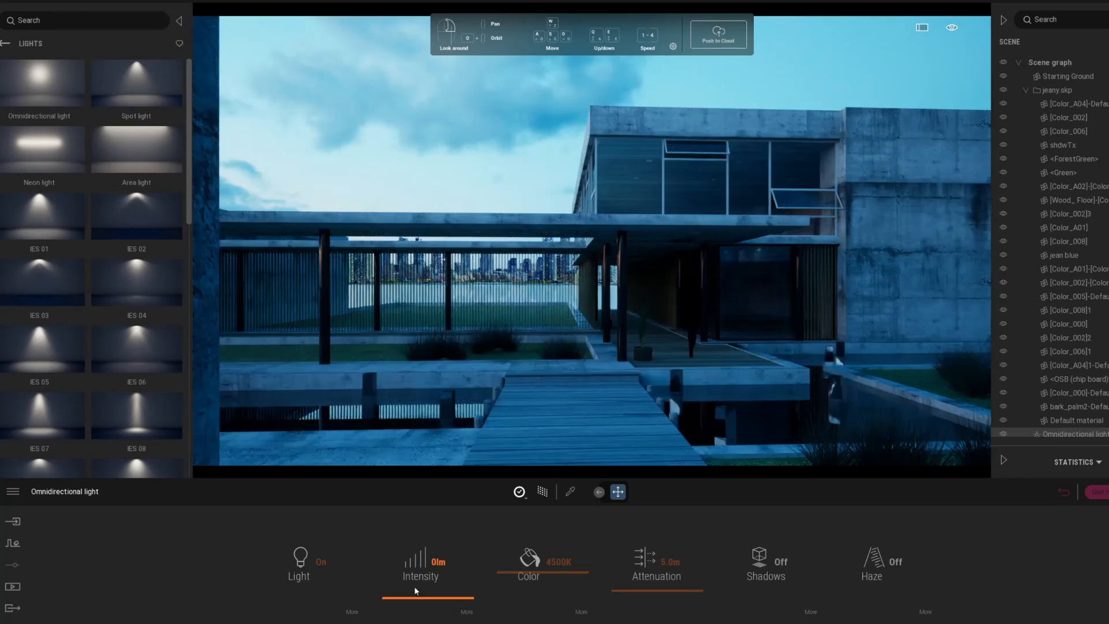
{"action": "left_click_drag", "start_coordinate": [414, 586], "coordinate": [438, 558]}
{"action": "double_click", "coordinate": [438, 561]}
{"action": "type", "text": "1"}
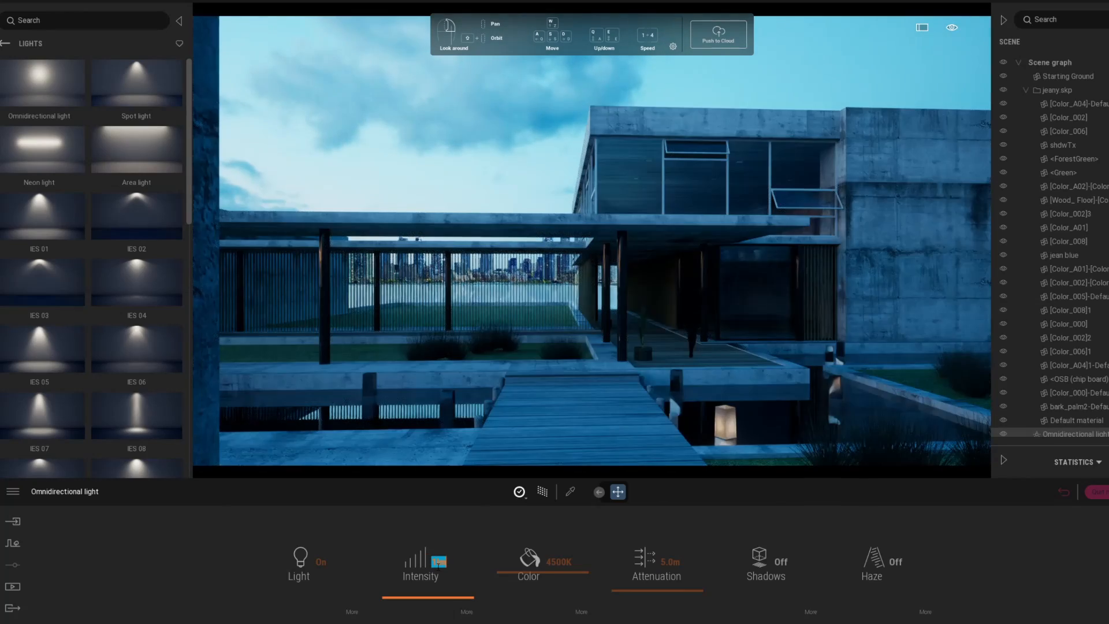
{"action": "type", "text": "2"}
{"action": "key", "text": "Return"}
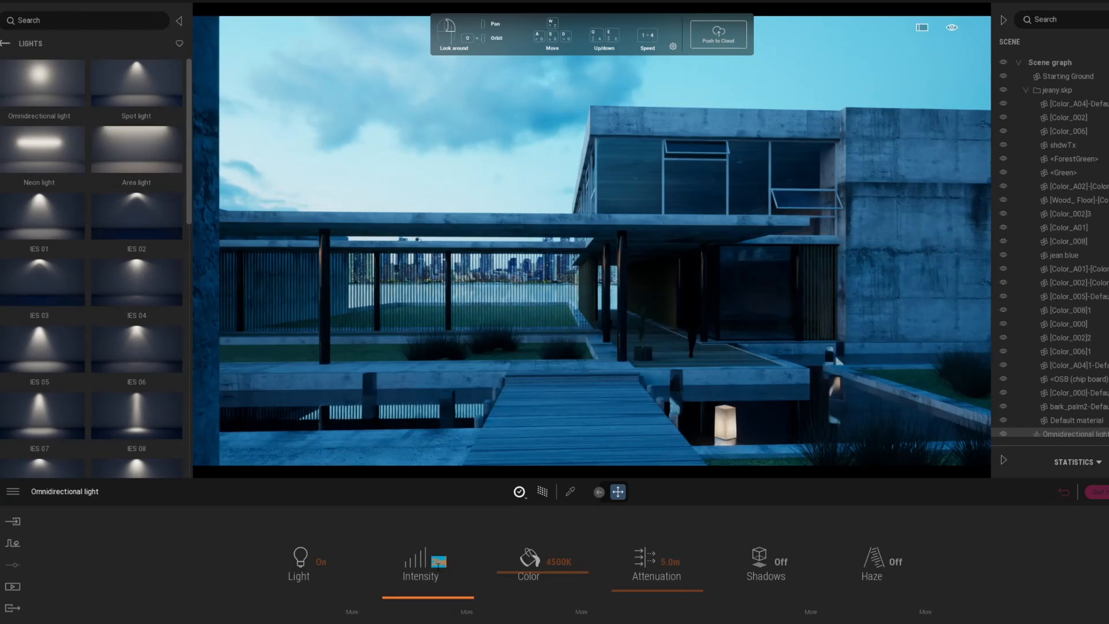
{"action": "left_click", "coordinate": [543, 494]}
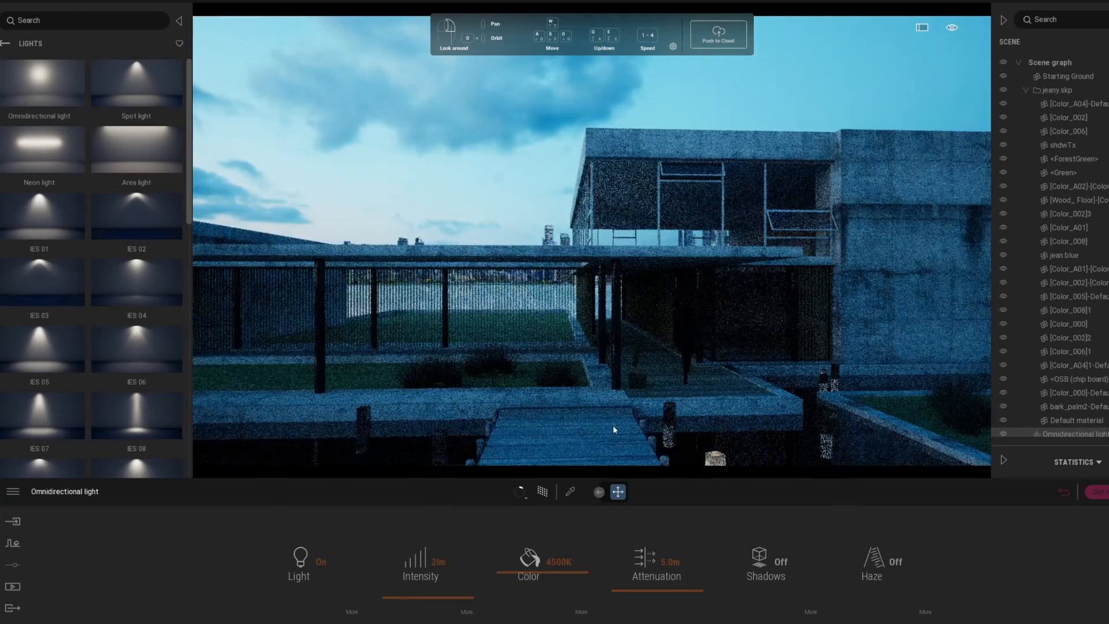
{"action": "left_click", "coordinate": [543, 498]}
{"action": "mouse_move", "coordinate": [673, 199]}
{"action": "right_mouse_down"}
{"action": "mouse_move", "coordinate": [658, 309]}
{"action": "mouse_move", "coordinate": [681, 255]}
{"action": "mouse_move", "coordinate": [687, 324]}
{"action": "mouse_move", "coordinate": [694, 305]}
{"action": "right_mouse_up"}
Step: Copy the dimmed light into the left lantern in the water
{"action": "key", "text": "q"}
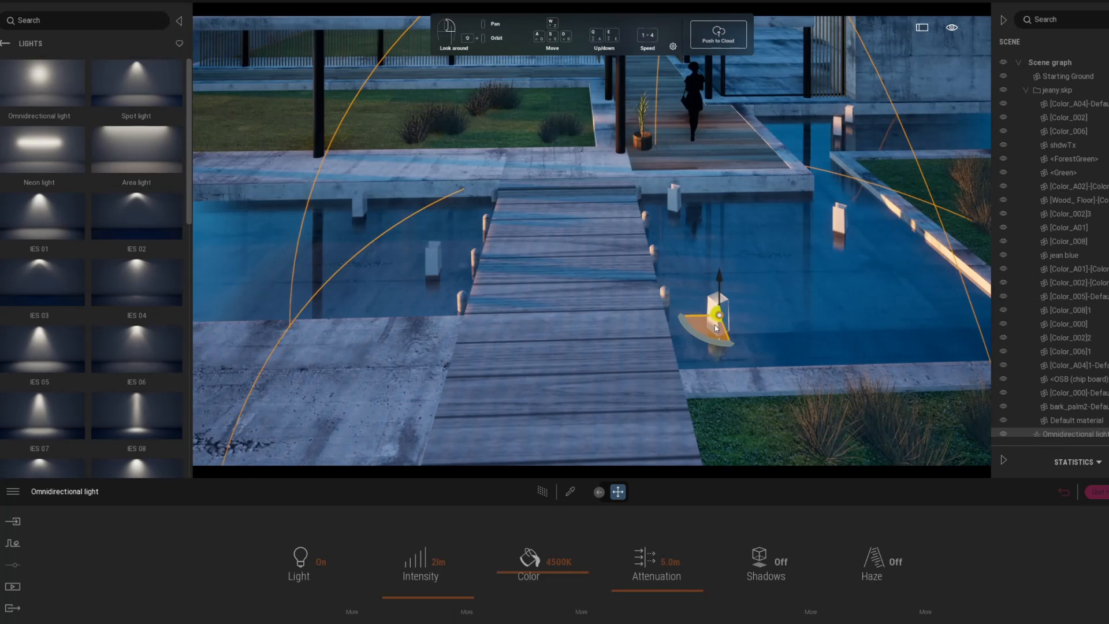
{"action": "left_click_drag", "start_coordinate": [716, 328], "coordinate": [348, 218]}
{"action": "left_click", "coordinate": [553, 366]}
{"action": "scroll", "coordinate": [439, 276], "scroll_direction": "up", "scroll_amount": 1}
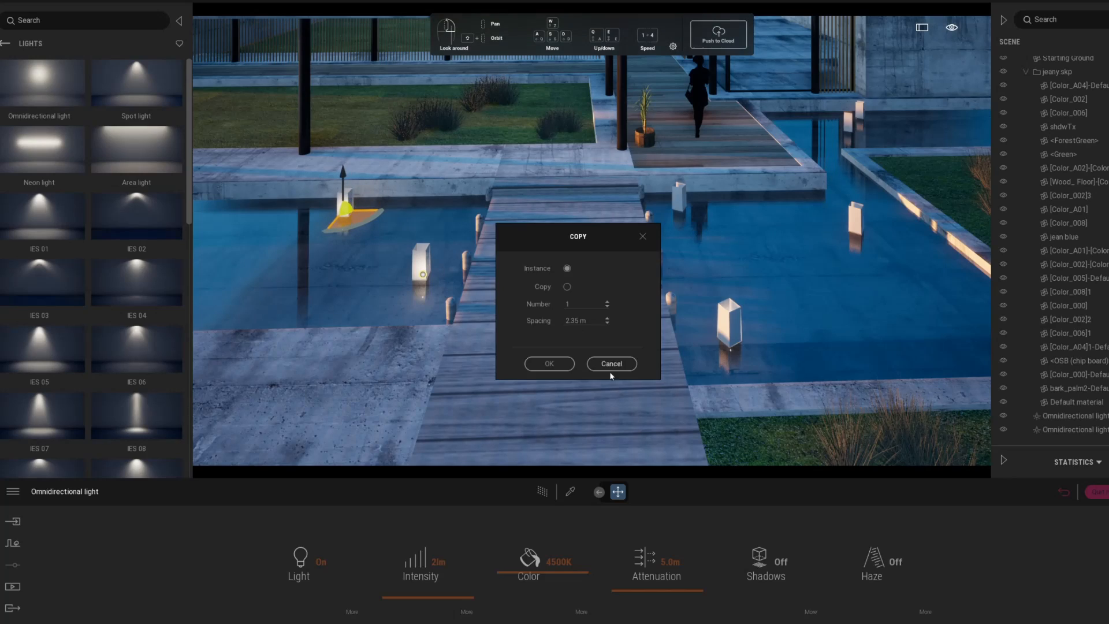
{"action": "left_click", "coordinate": [553, 365]}
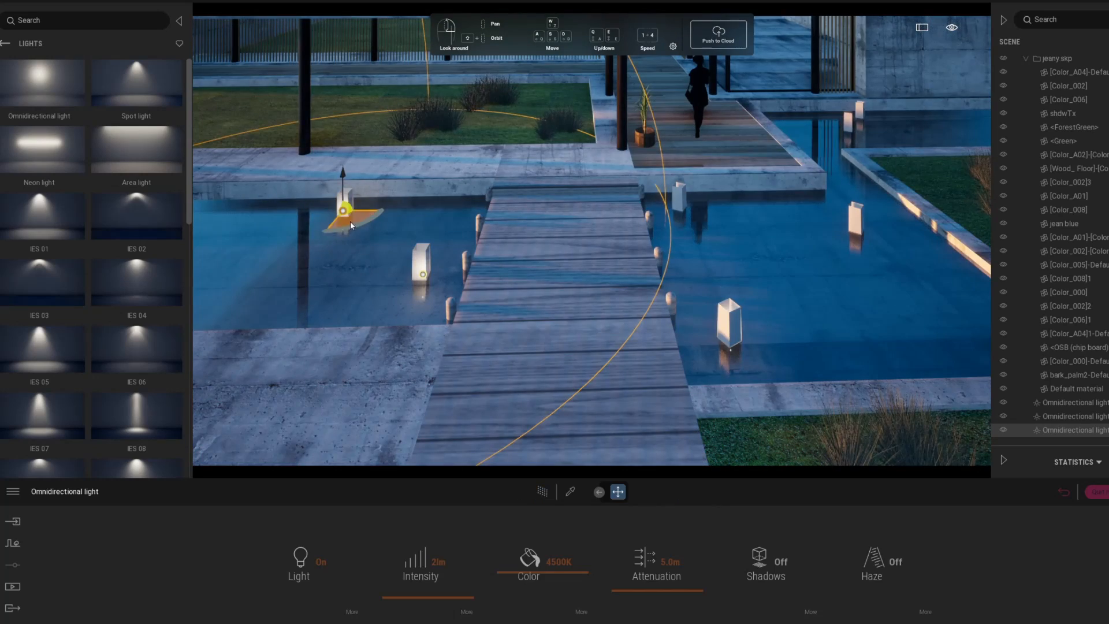
Step: Copy the light to the lantern right of the walkway and the right lamp post, then preview
{"action": "left_click_drag", "start_coordinate": [351, 224], "coordinate": [703, 220]}
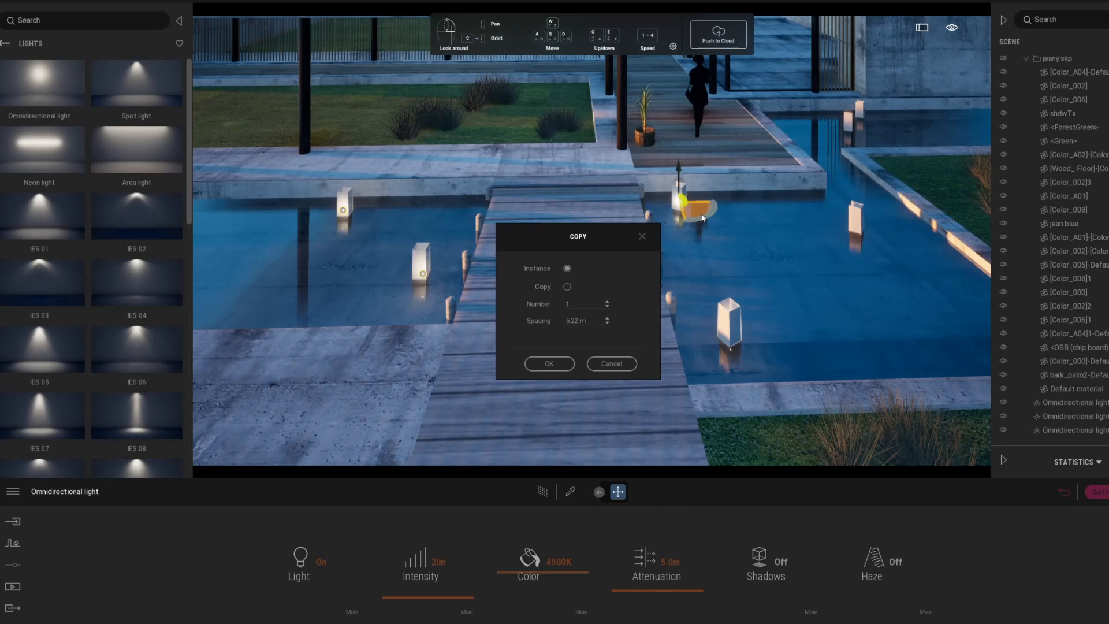
{"action": "left_click", "coordinate": [565, 362]}
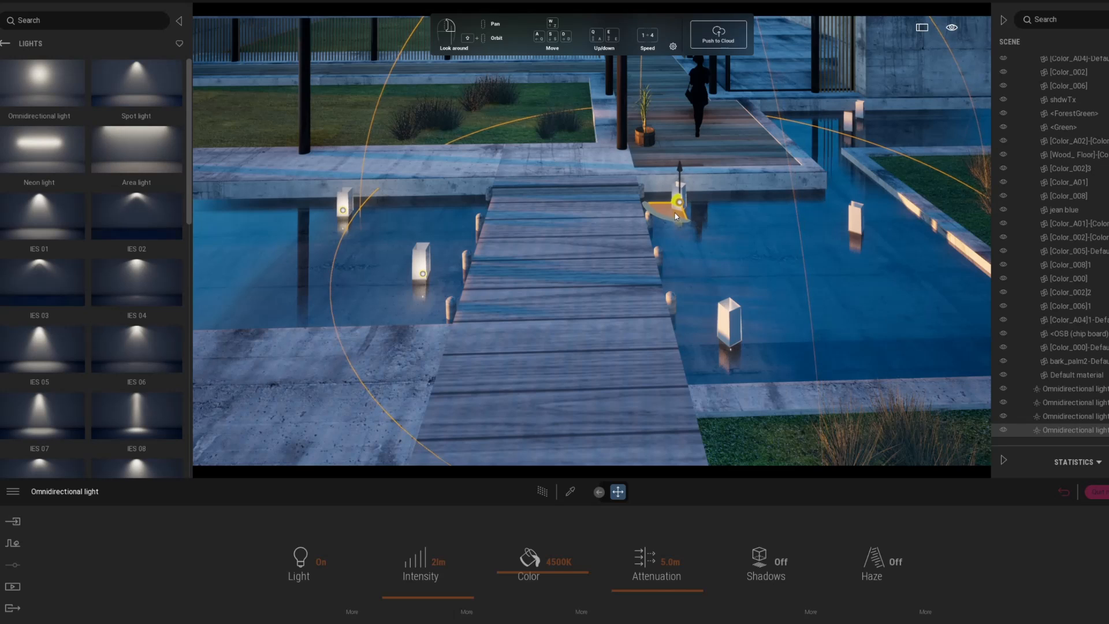
{"action": "left_click_drag", "start_coordinate": [676, 216], "coordinate": [852, 231]}
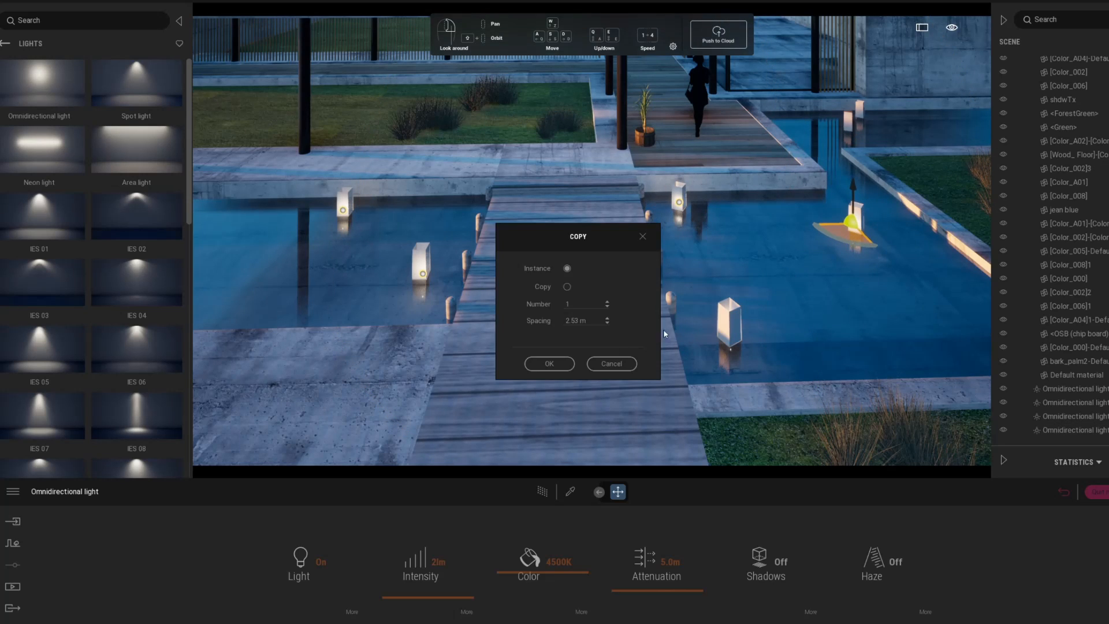
{"action": "left_click", "coordinate": [555, 365]}
{"action": "left_click", "coordinate": [542, 492]}
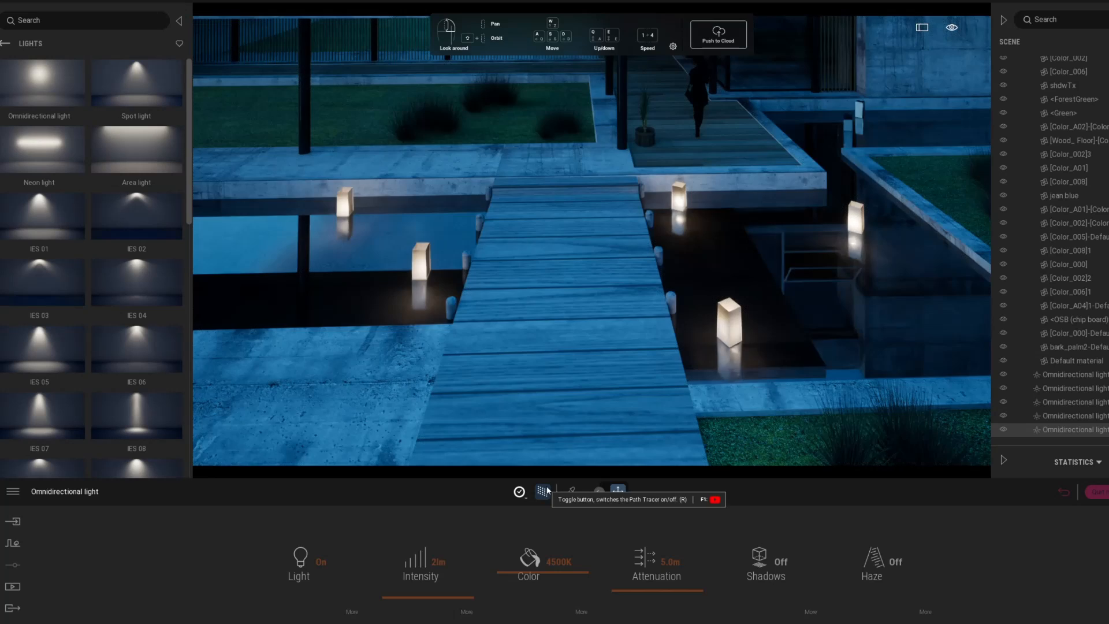
{"action": "left_click", "coordinate": [546, 491]}
Step: Place another light copy inside the far lantern and preview all lanterns path-traced
{"action": "middle_click_drag", "start_coordinate": [855, 225], "coordinate": [835, 270]}
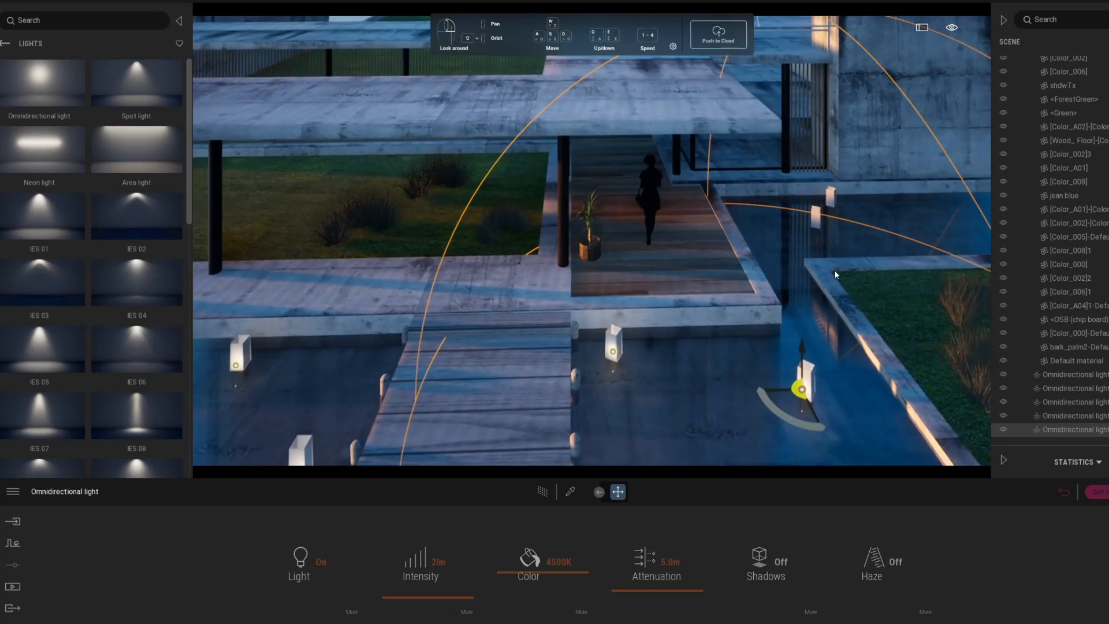
{"action": "scroll", "coordinate": [834, 269], "scroll_direction": "up", "scroll_amount": 2}
{"action": "left_click_drag", "start_coordinate": [813, 410], "coordinate": [833, 213], "text": "shift"}
{"action": "left_click", "coordinate": [552, 364]}
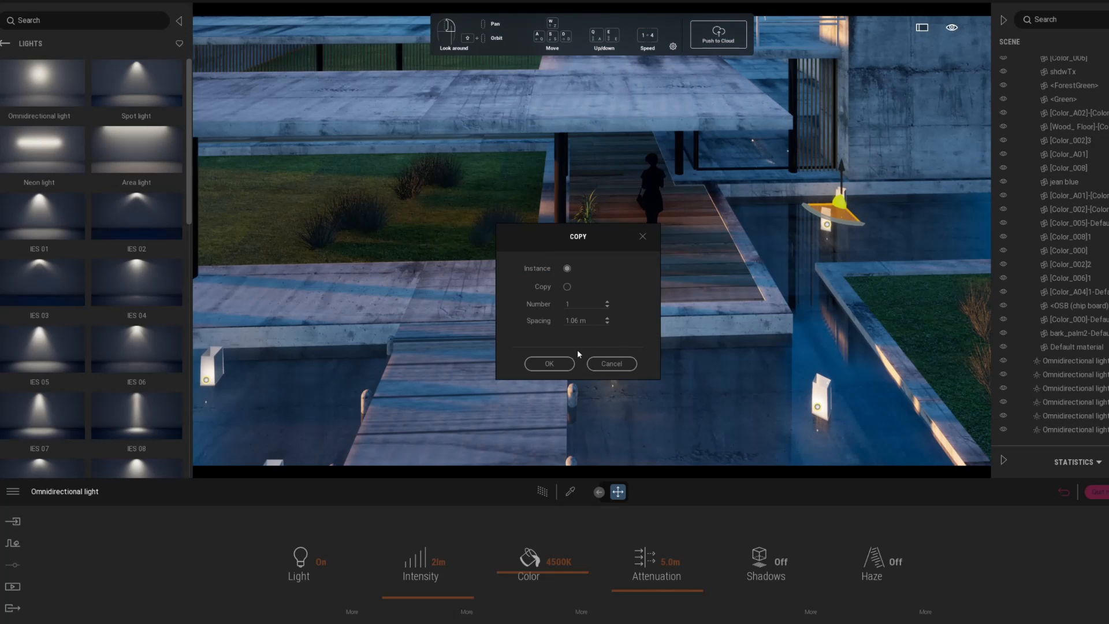
{"action": "left_click", "coordinate": [569, 364]}
{"action": "left_click", "coordinate": [537, 493]}
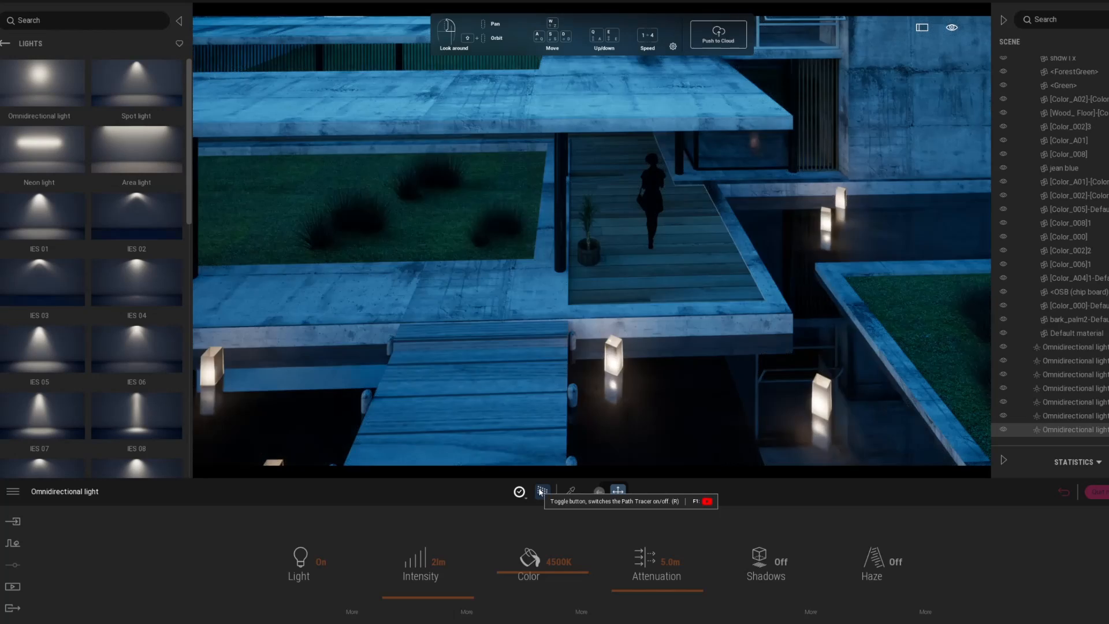
{"action": "left_click", "coordinate": [537, 493]}
Step: Jump to the saved Image1 camera view and preview it path-traced
{"action": "left_click", "coordinate": [1064, 492]}
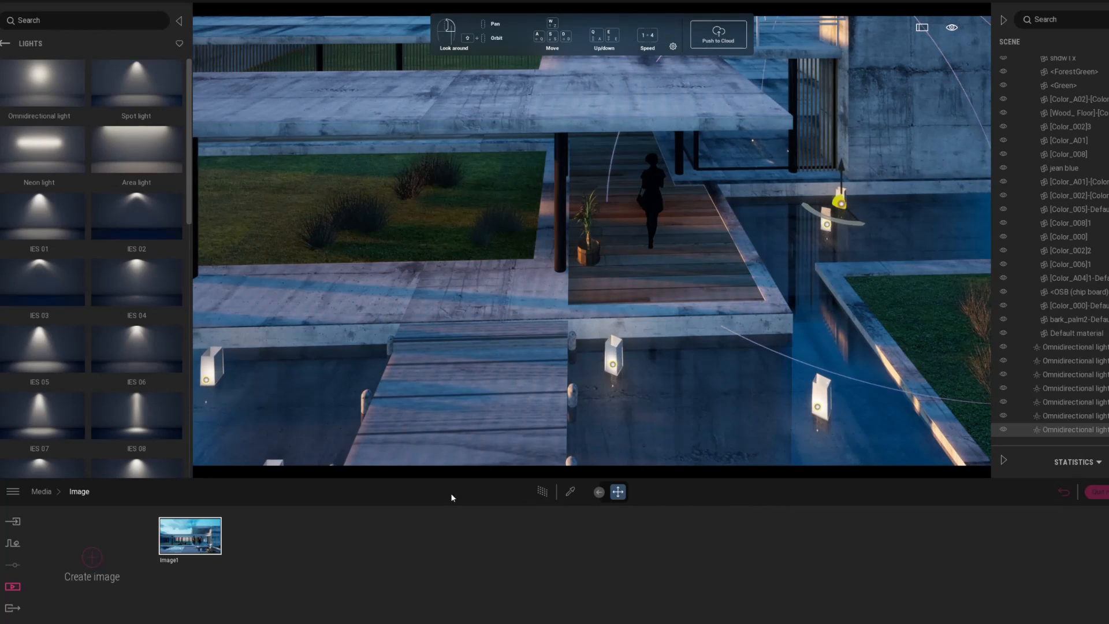
{"action": "left_click", "coordinate": [175, 539]}
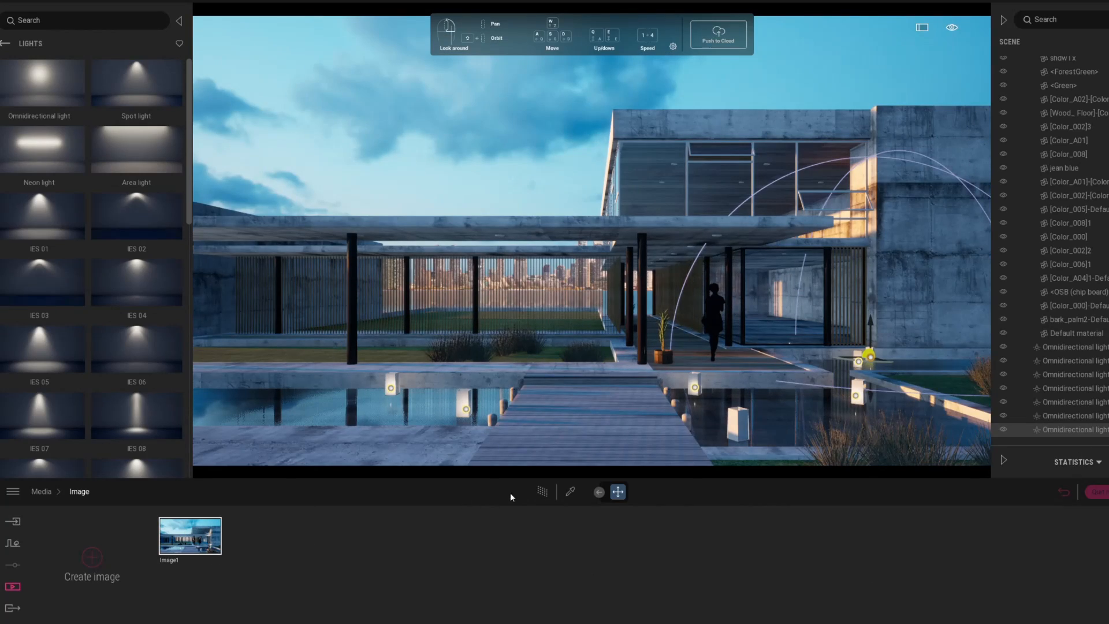
{"action": "left_click", "coordinate": [541, 493]}
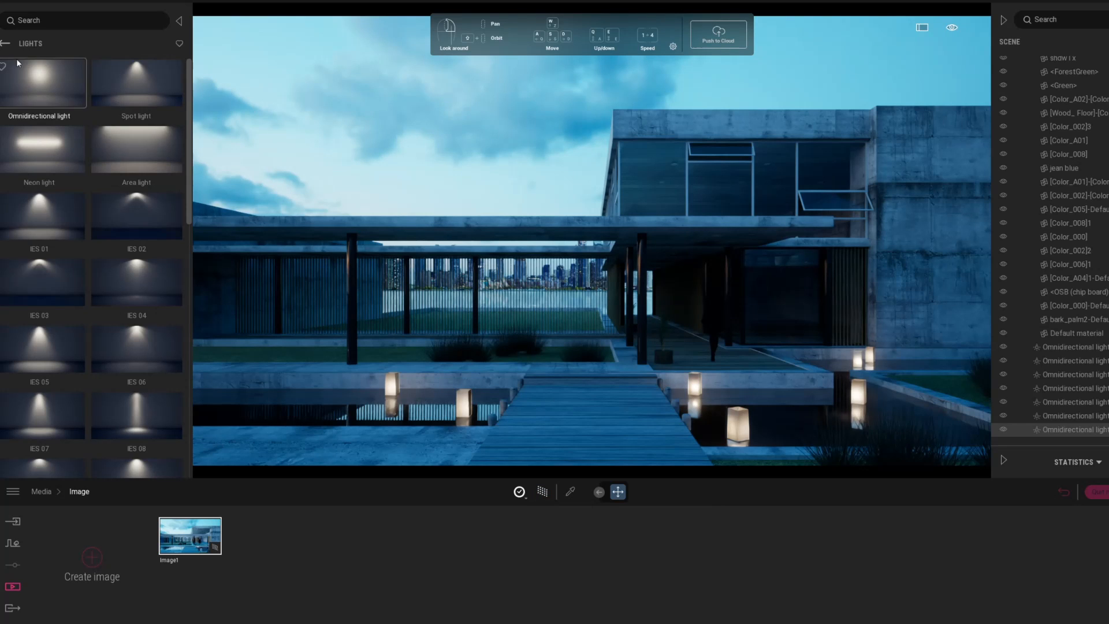
Step: Apply the River 01 water material to the pool
{"action": "left_click", "coordinate": [5, 44]}
{"action": "left_click", "coordinate": [40, 98]}
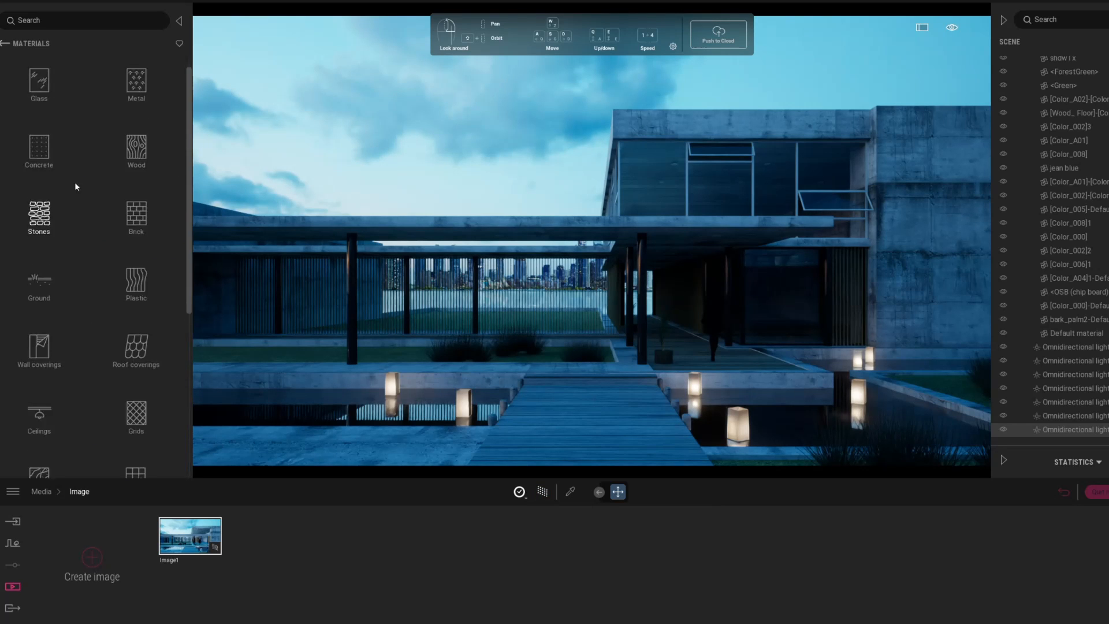
{"action": "scroll", "coordinate": [75, 195], "scroll_direction": "down", "scroll_amount": 5}
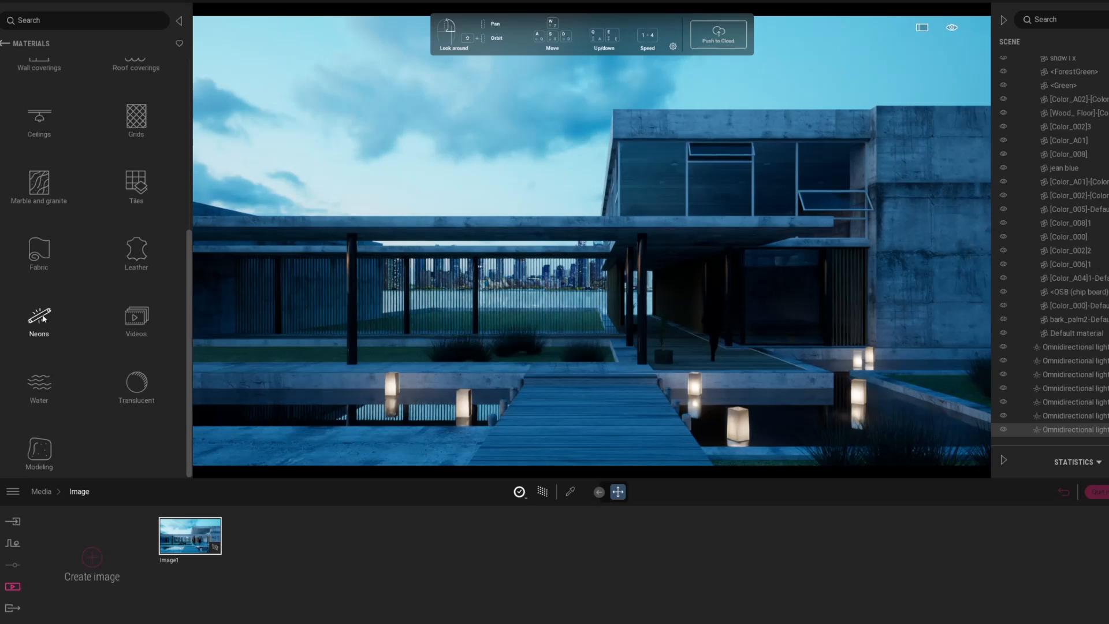
{"action": "left_click", "coordinate": [39, 383]}
{"action": "mouse_move", "coordinate": [38, 160]}
{"action": "left_click_drag", "start_coordinate": [37, 160], "coordinate": [312, 413]}
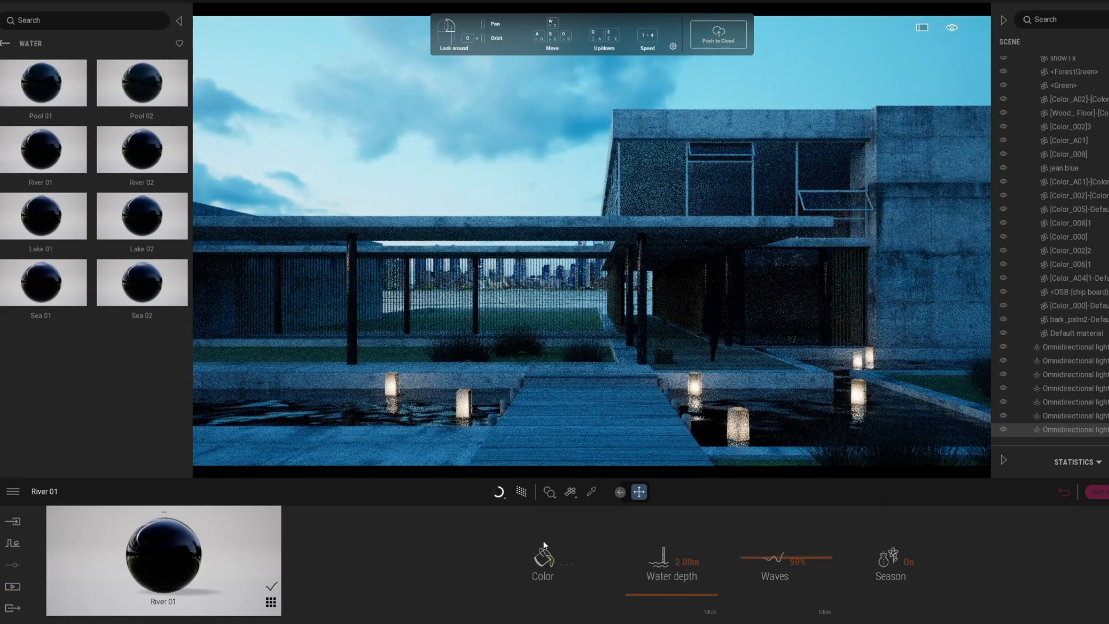
Step: Set water depth to 1.00 m, calm waves to 4% and preview path-traced
{"action": "left_click", "coordinate": [687, 561]}
{"action": "type", "text": "1"}
{"action": "key", "text": "Return"}
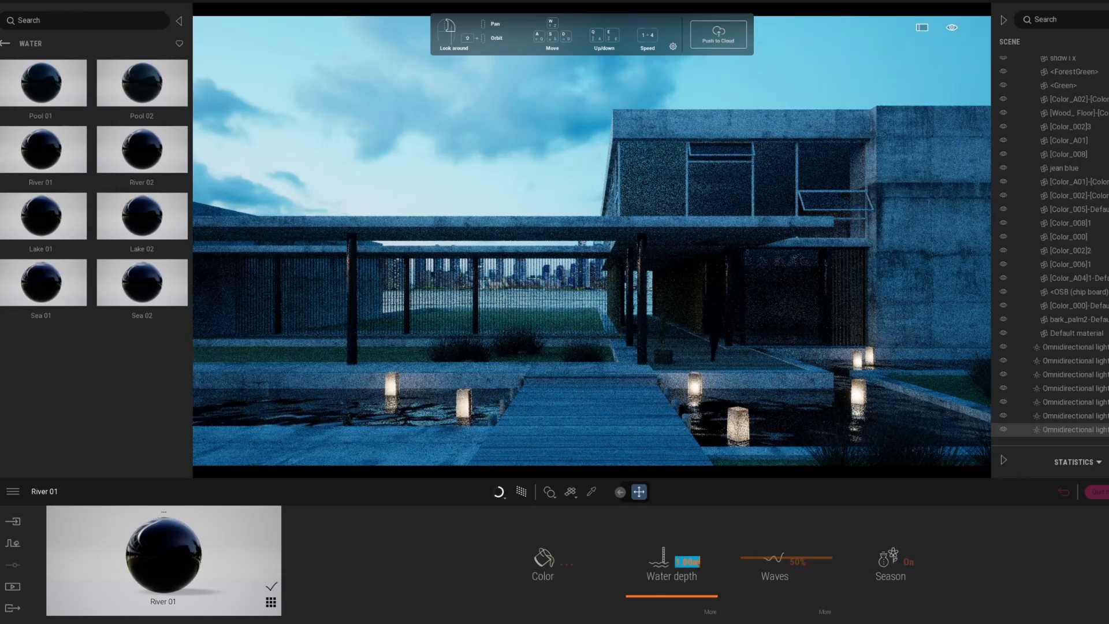
{"action": "left_click_drag", "start_coordinate": [783, 572], "coordinate": [754, 594]}
{"action": "left_click", "coordinate": [521, 492]}
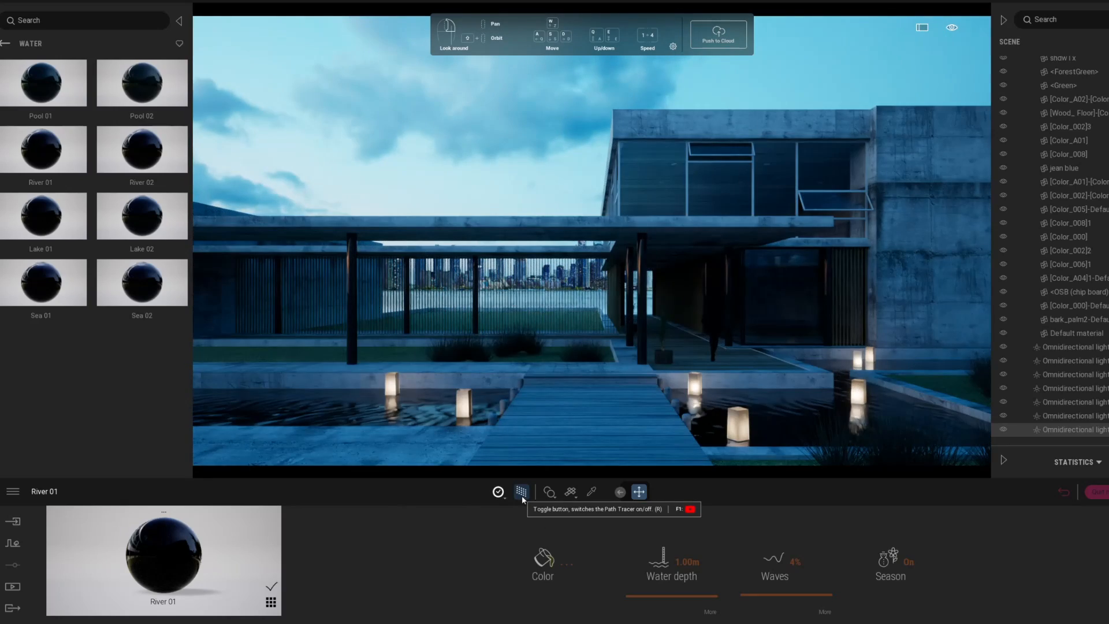
Step: Frame the grass patches from above and isolate them from the rest of the scene
{"action": "left_click", "coordinate": [522, 492]}
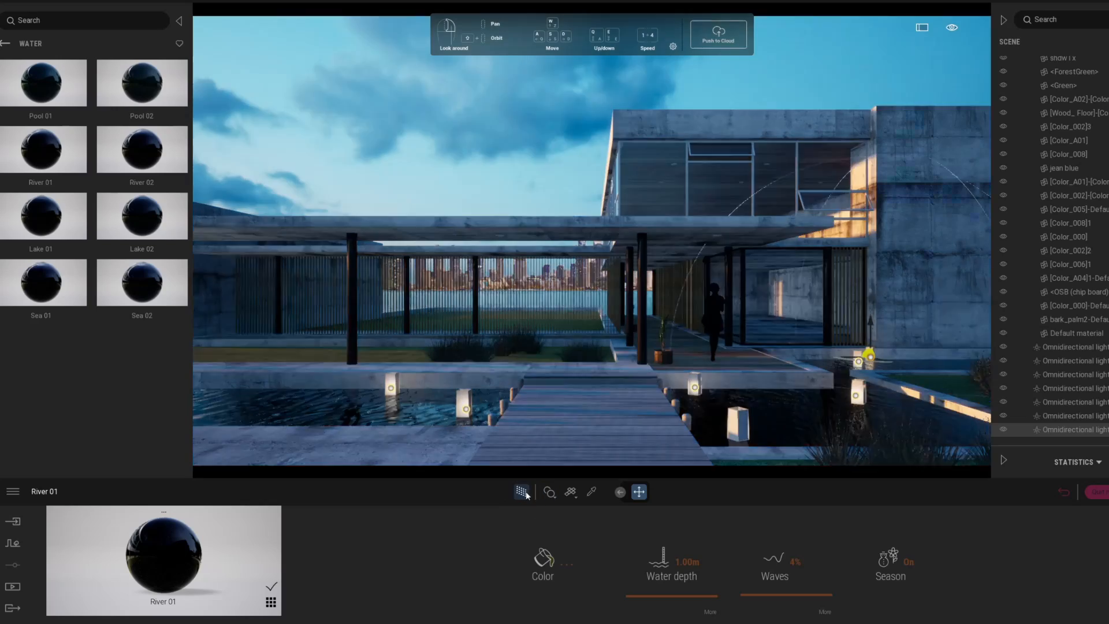
{"action": "middle_click_drag", "start_coordinate": [551, 277], "coordinate": [558, 132], "text": "shift"}
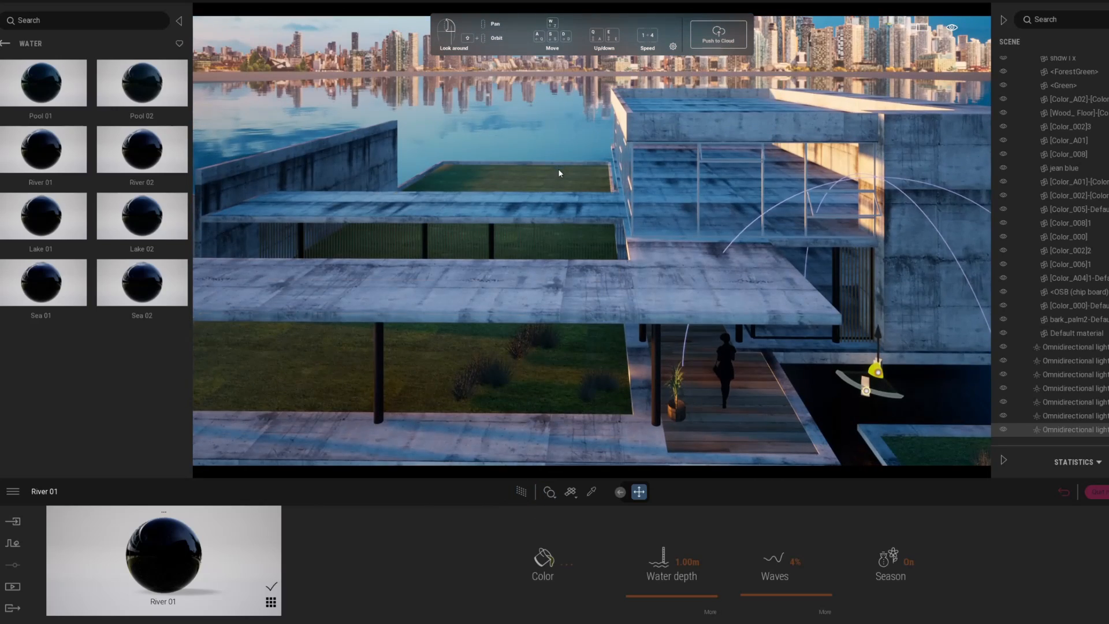
{"action": "double_click", "coordinate": [545, 173]}
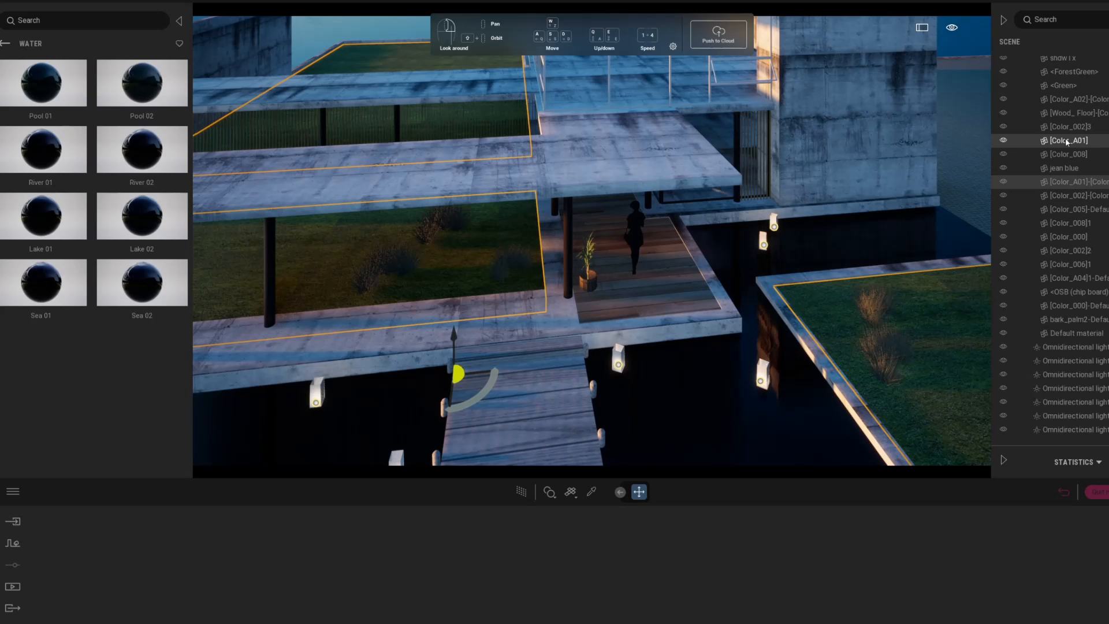
{"action": "right_click", "coordinate": [1065, 138]}
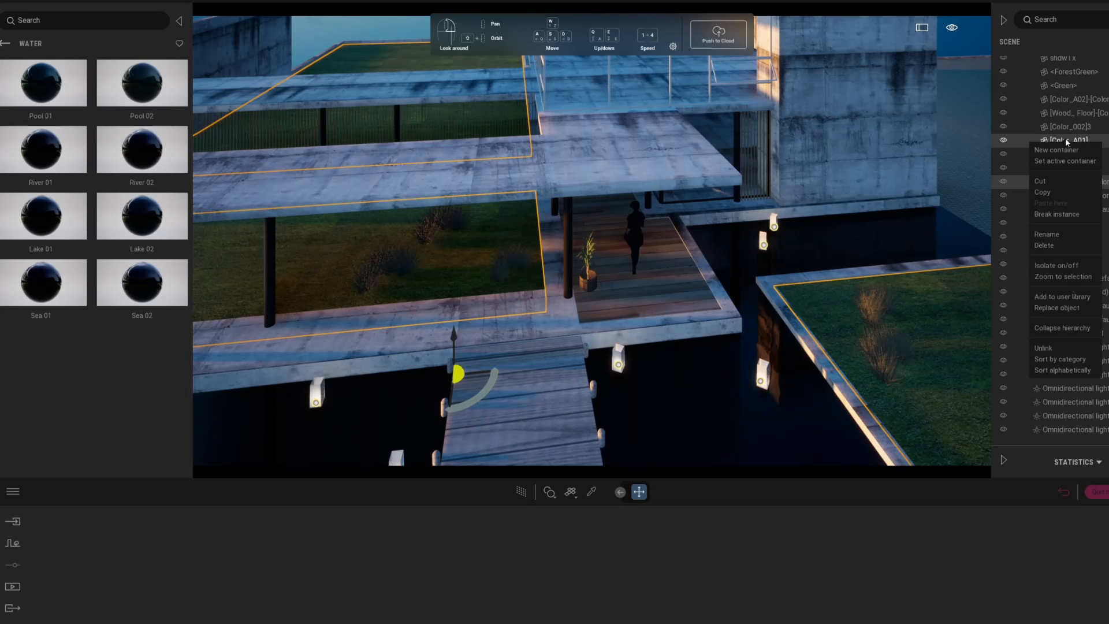
{"action": "left_click", "coordinate": [1075, 269]}
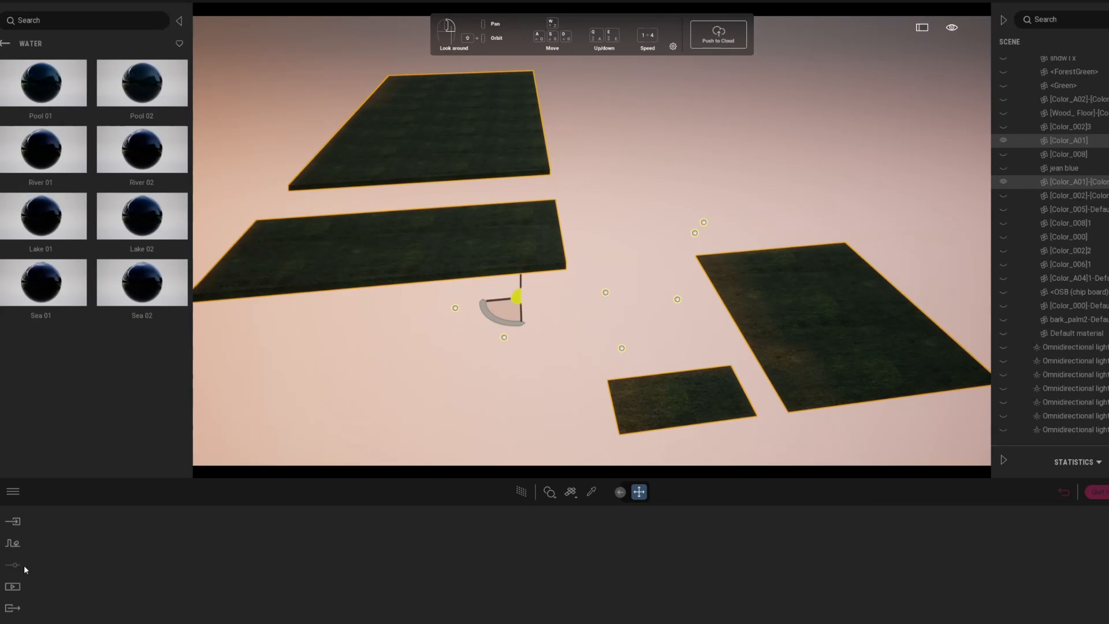
Step: Scatter Long grass 01, Lawn 01 and Long grass 02 onto the four planter patches
{"action": "left_click", "coordinate": [10, 546]}
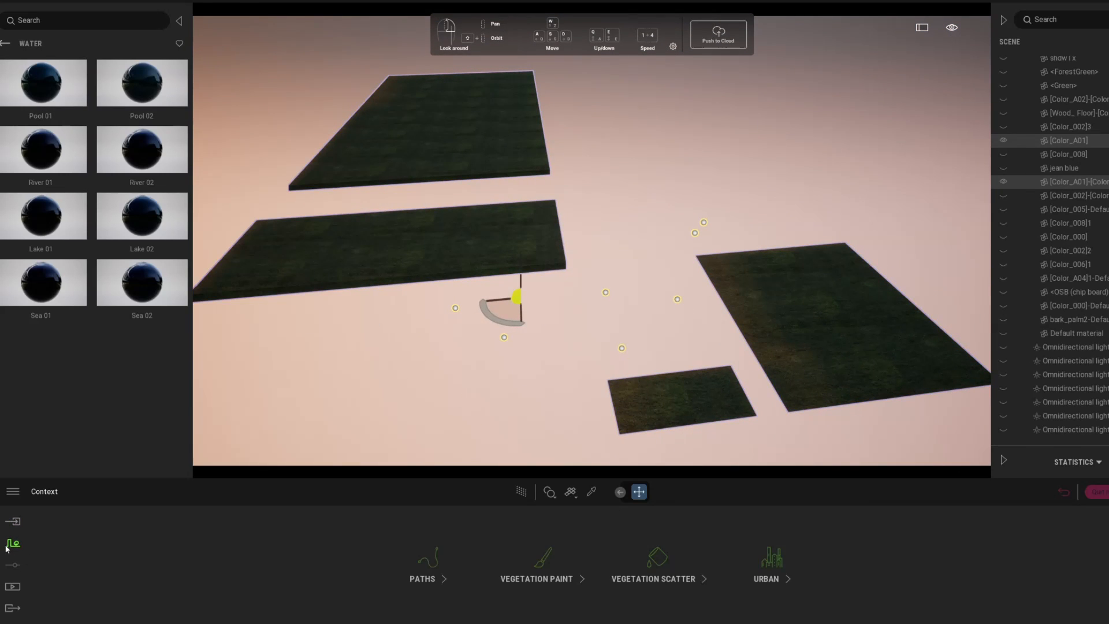
{"action": "left_click", "coordinate": [643, 574]}
{"action": "left_click_drag", "start_coordinate": [137, 83], "coordinate": [106, 543]}
{"action": "left_click_drag", "start_coordinate": [206, 418], "coordinate": [207, 538]}
{"action": "left_click_drag", "start_coordinate": [43, 152], "coordinate": [280, 559]}
{"action": "left_click", "coordinate": [622, 491]}
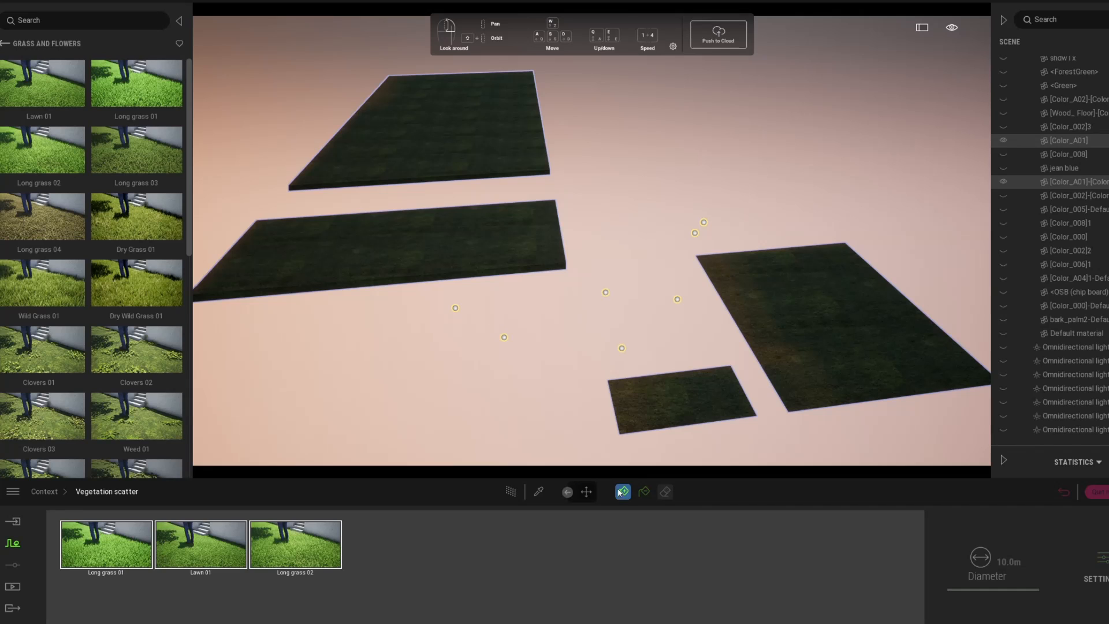
{"action": "left_click", "coordinate": [720, 398]}
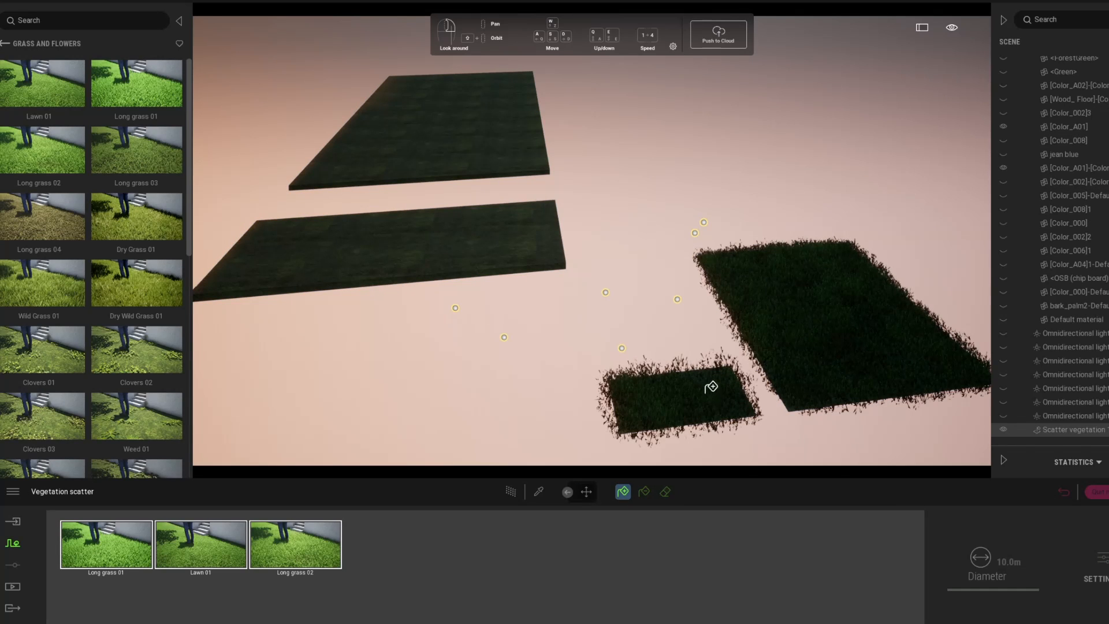
{"action": "left_click", "coordinate": [440, 215]}
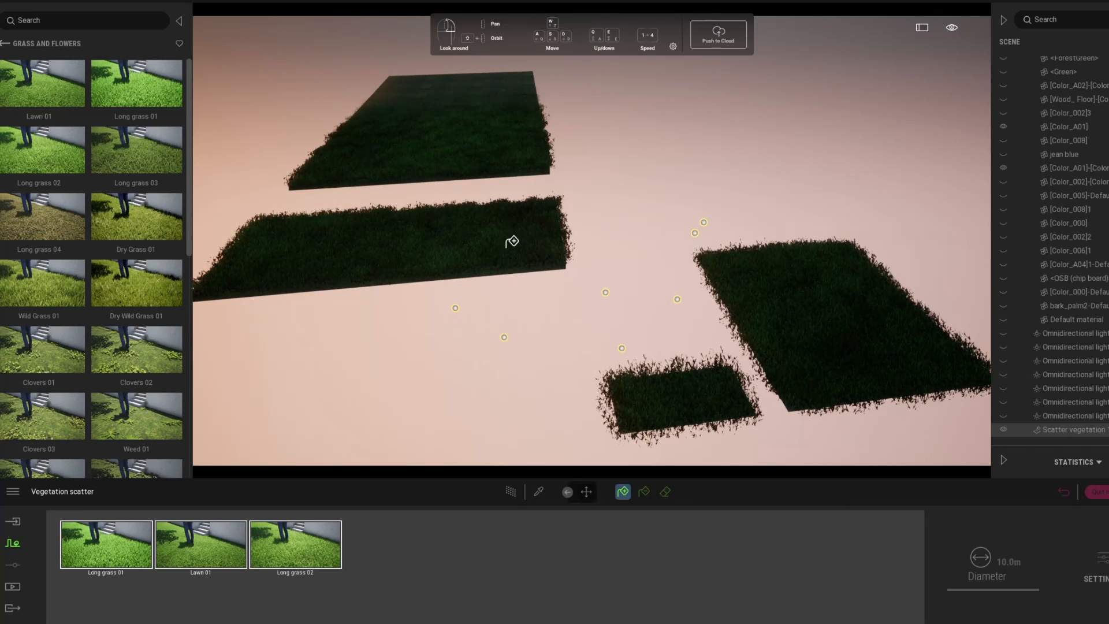
{"action": "left_click", "coordinate": [1063, 493]}
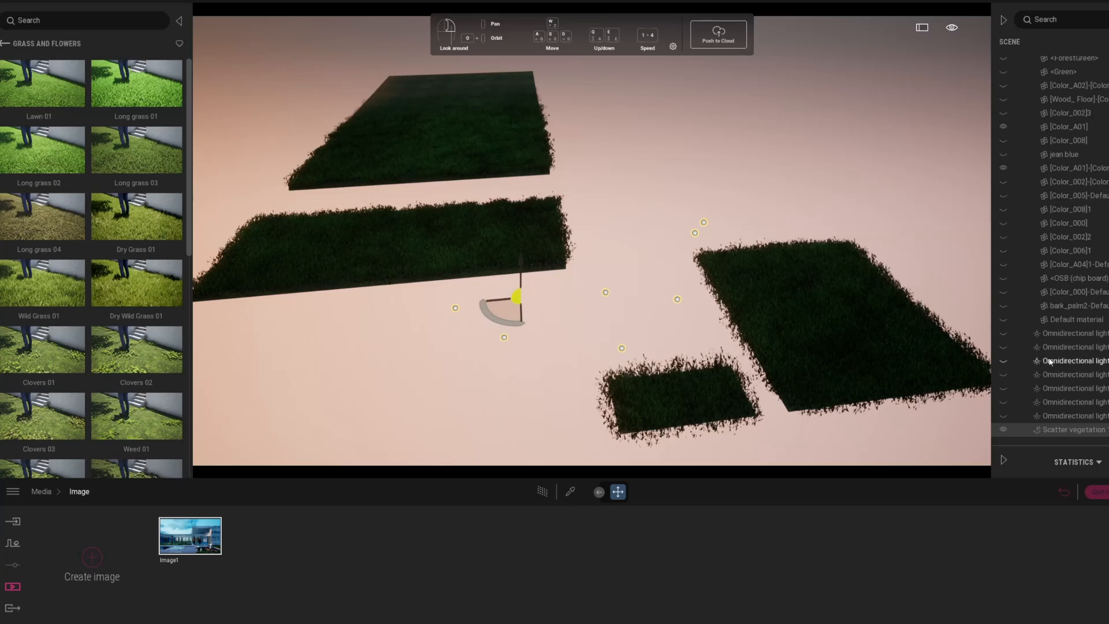
Step: Turn isolation off to show the whole scene and return to the Image1 camera view
{"action": "right_click", "coordinate": [1055, 430]}
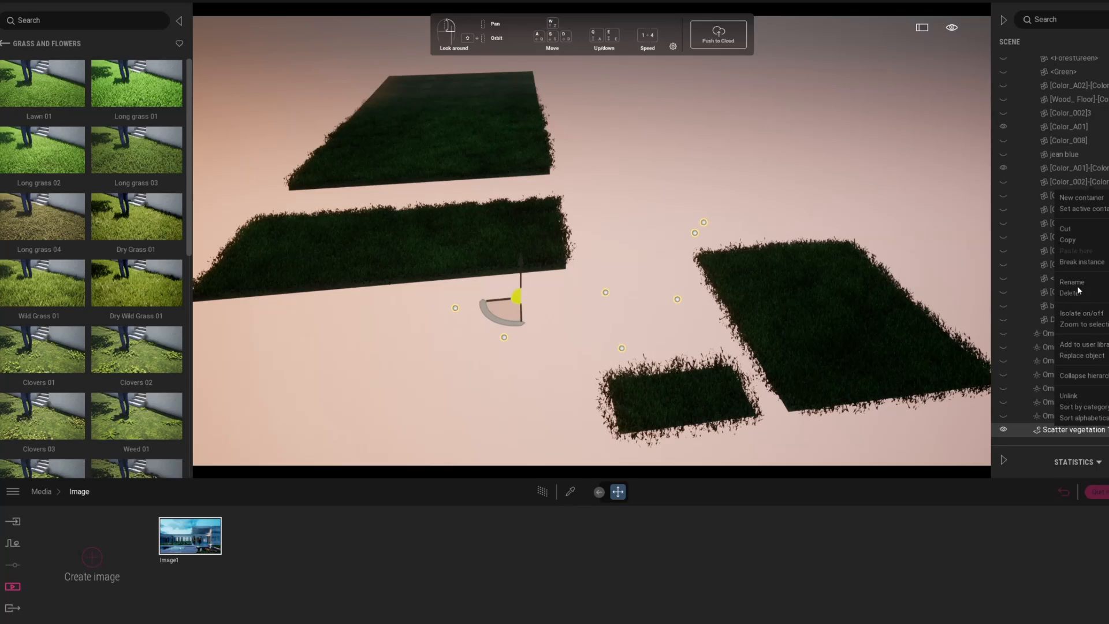
{"action": "left_click", "coordinate": [1097, 314]}
{"action": "left_click", "coordinate": [209, 536]}
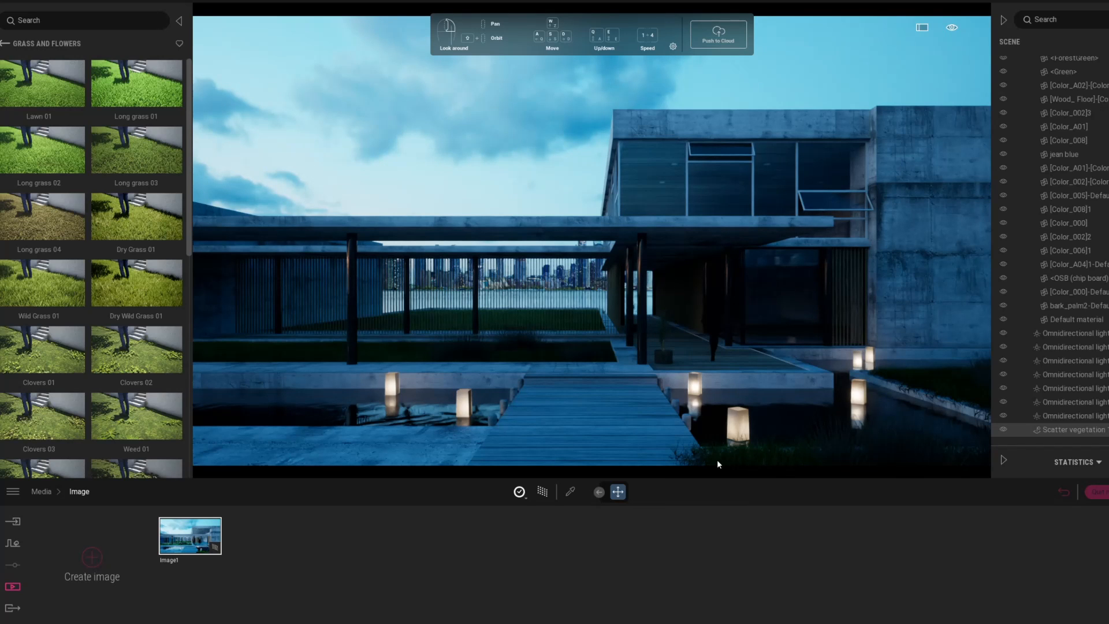
Step: Set the scattered grass to 27% size, 10% dryness and a B8B8B8 grey tint
{"action": "left_click", "coordinate": [1085, 416]}
{"action": "left_click", "coordinate": [1084, 430]}
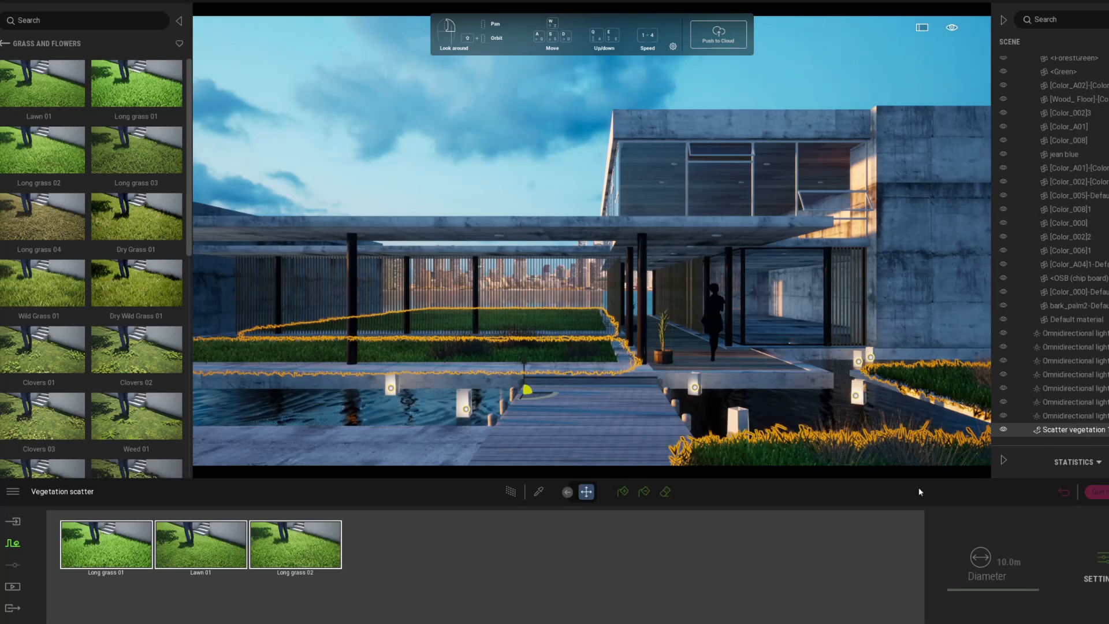
{"action": "left_click", "coordinate": [1103, 564]}
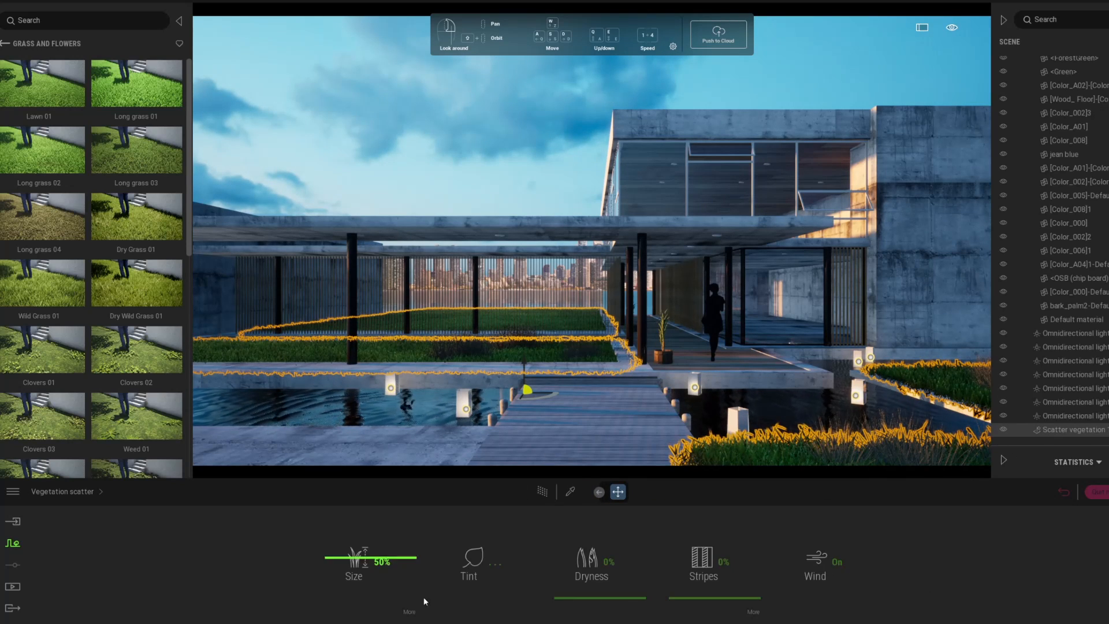
{"action": "left_click_drag", "start_coordinate": [355, 573], "coordinate": [345, 573]}
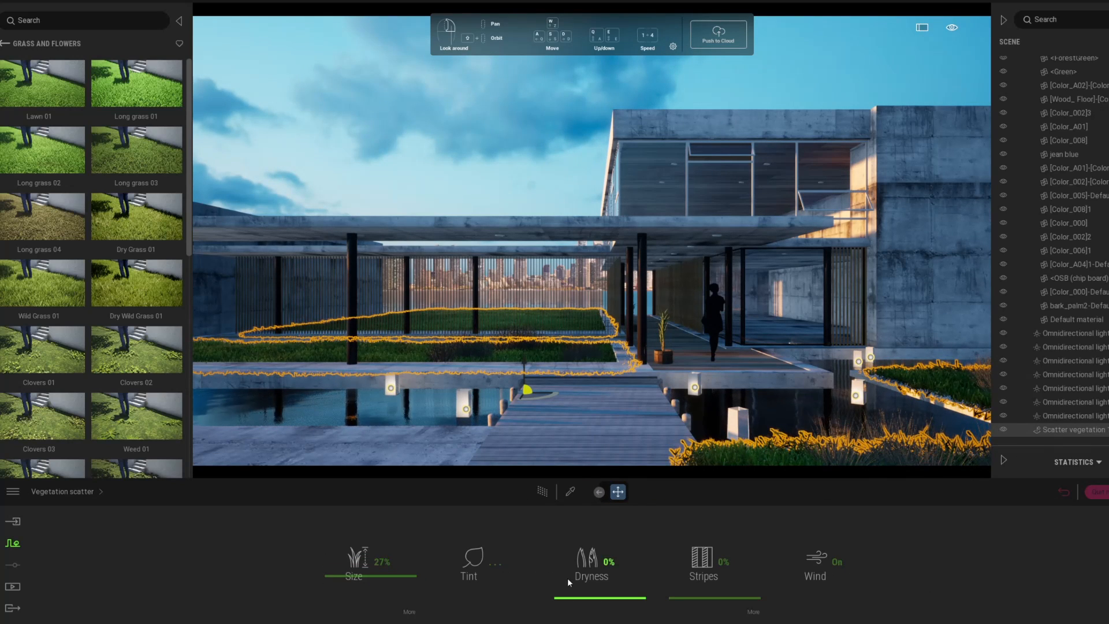
{"action": "left_click_drag", "start_coordinate": [563, 590], "coordinate": [572, 589]}
{"action": "left_click", "coordinate": [460, 554]}
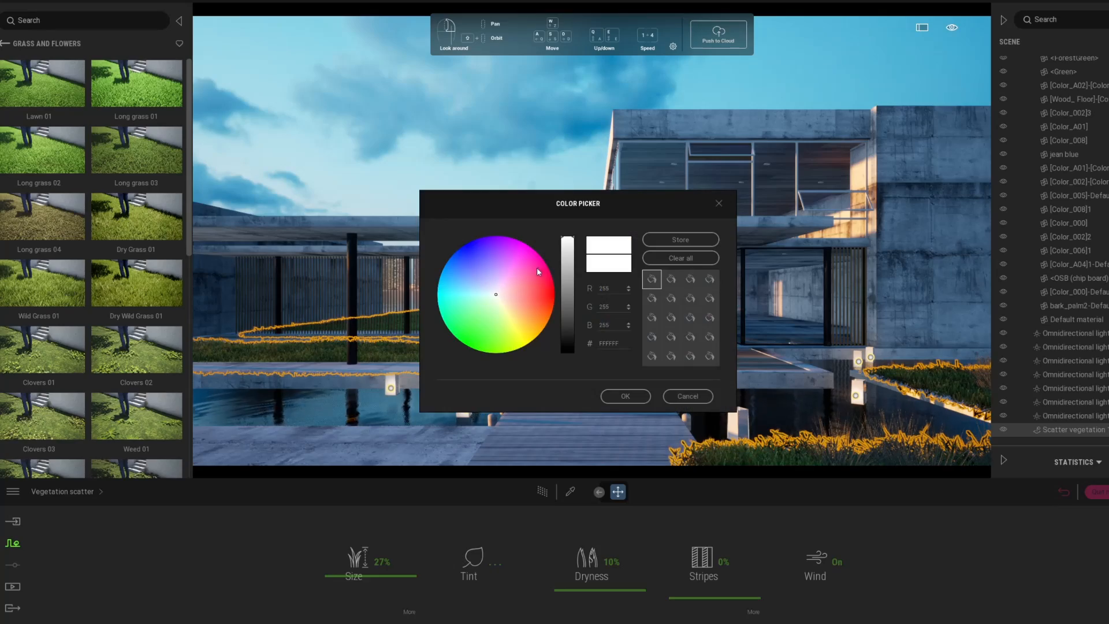
{"action": "left_click", "coordinate": [571, 270]}
{"action": "left_click", "coordinate": [627, 397]}
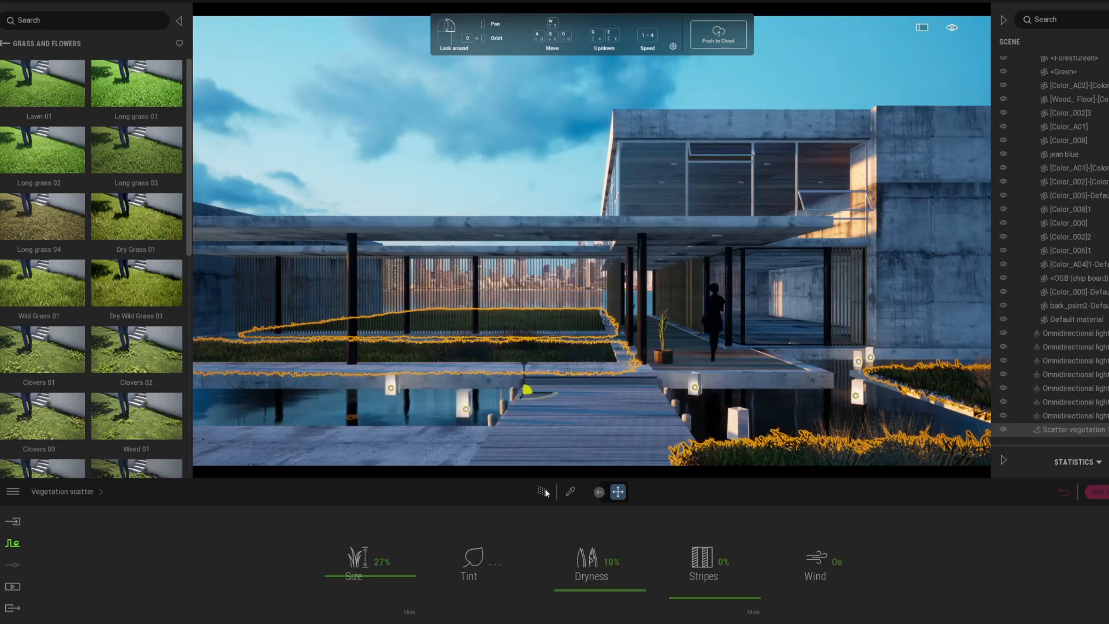
Step: Preview the grass path-traced, then move the camera back through the wall opening
{"action": "left_click", "coordinate": [542, 492]}
{"action": "left_click", "coordinate": [542, 494]}
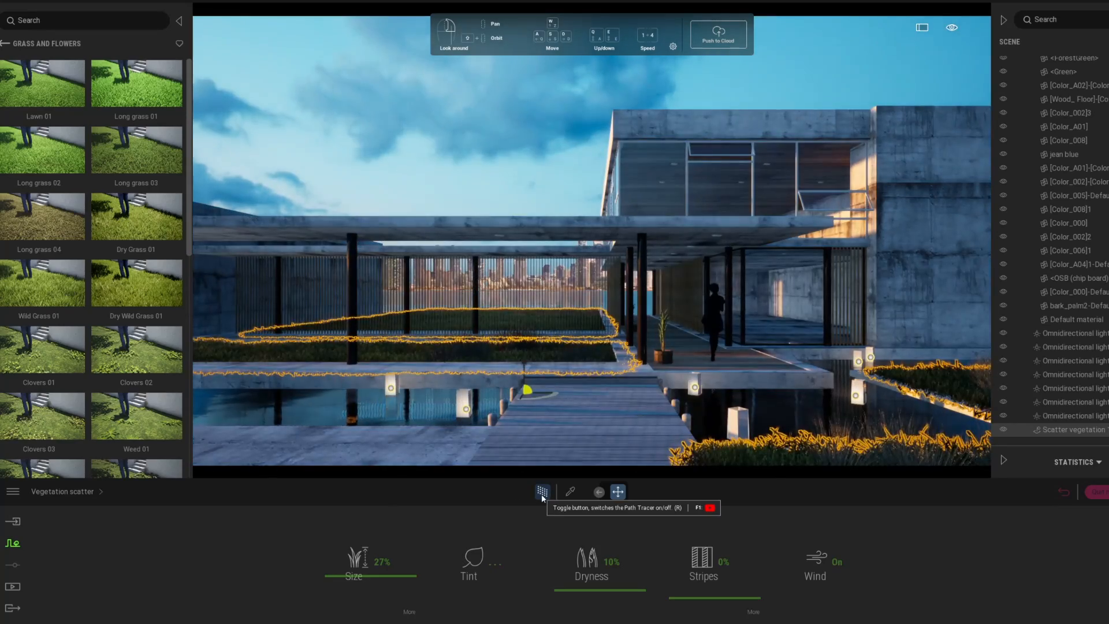
{"action": "right_click_drag", "start_coordinate": [596, 254], "coordinate": [650, 300]}
{"action": "key", "text": "s"}
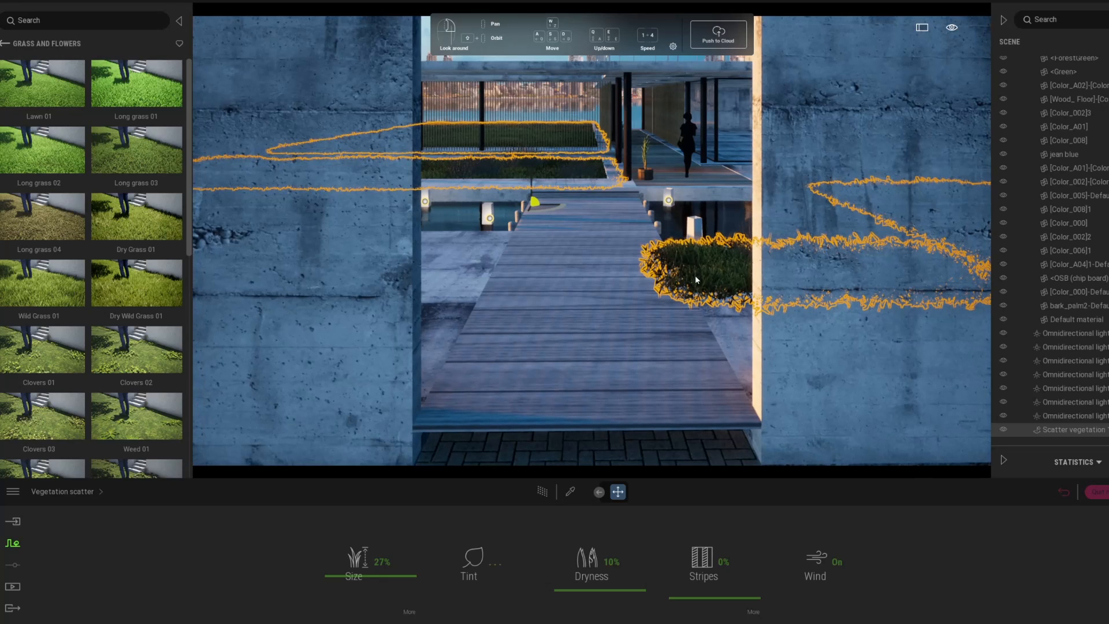
Step: Erase grass along the bush's left edge with a 1.0 m scatter eraser
{"action": "left_click", "coordinate": [68, 495]}
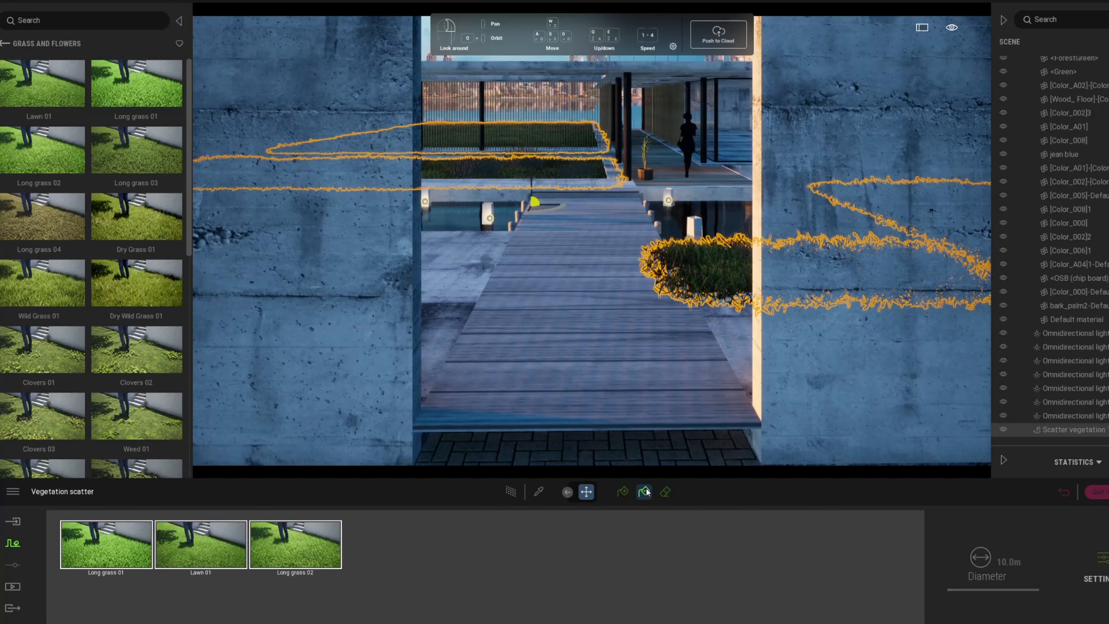
{"action": "left_click", "coordinate": [665, 492]}
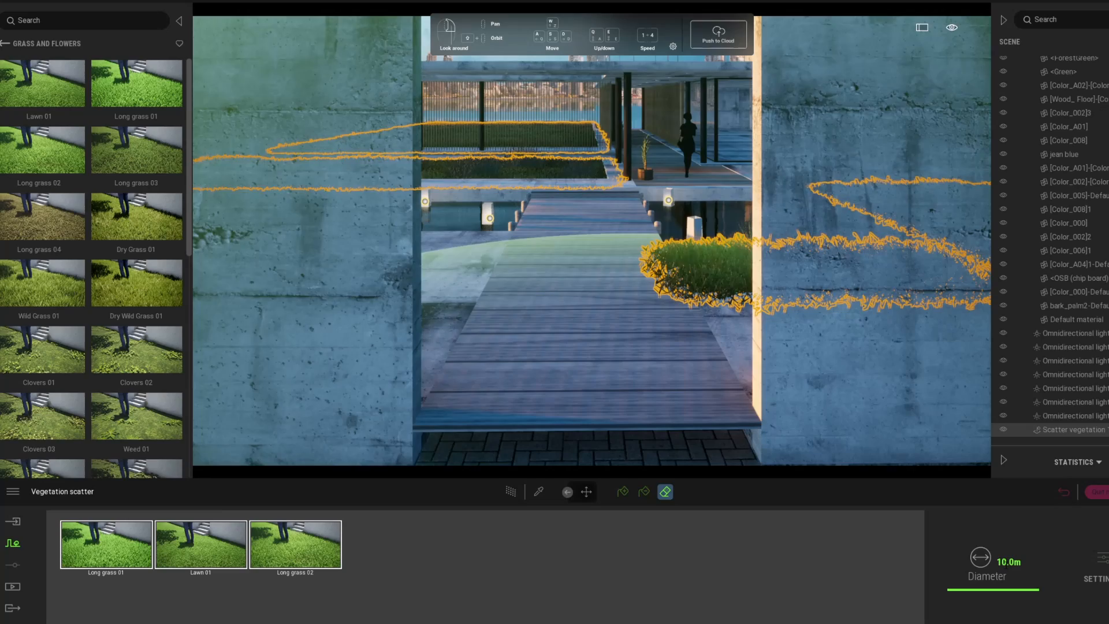
{"action": "left_click", "coordinate": [1009, 562]}
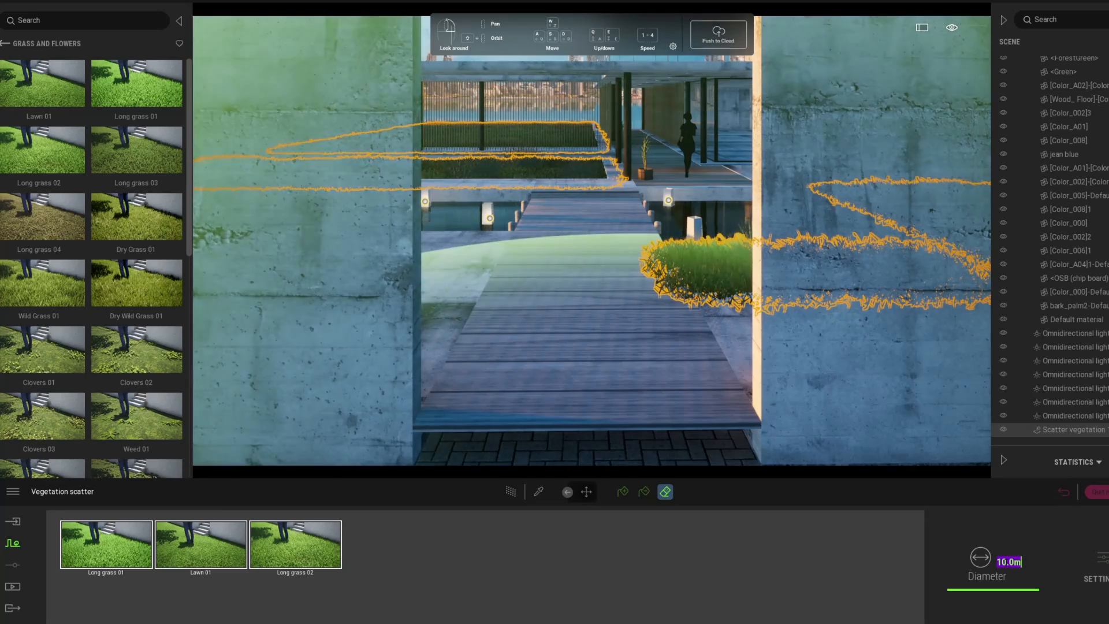
{"action": "type", "text": "1"}
{"action": "key", "text": "Return"}
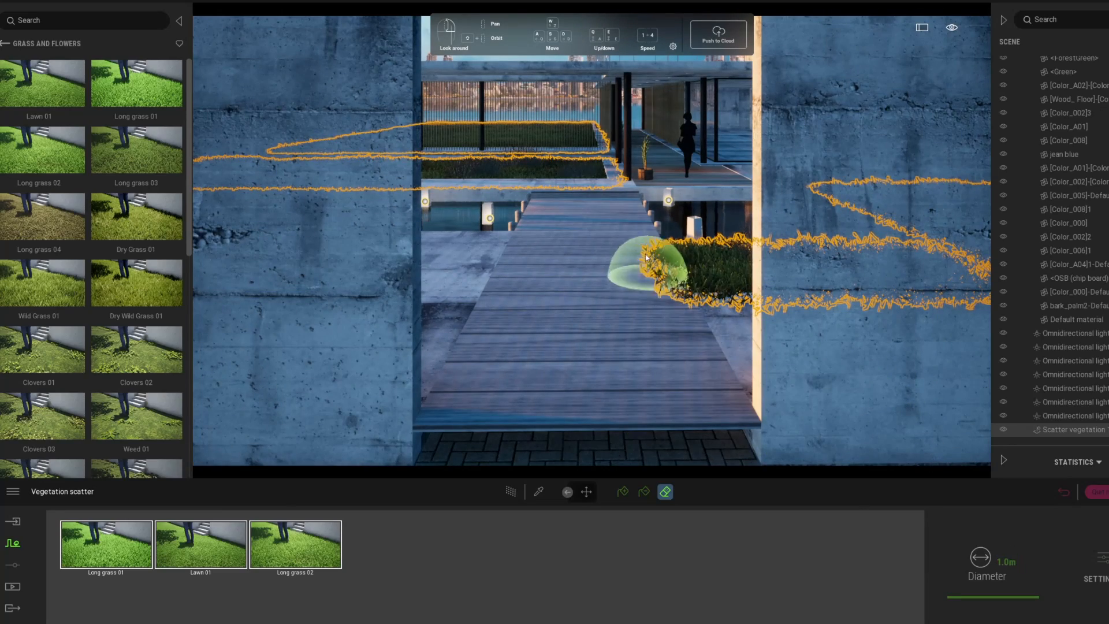
{"action": "mouse_move", "coordinate": [657, 264]}
{"action": "left_mouse_down"}
{"action": "mouse_move", "coordinate": [667, 282]}
{"action": "mouse_move", "coordinate": [670, 260]}
{"action": "left_mouse_up"}
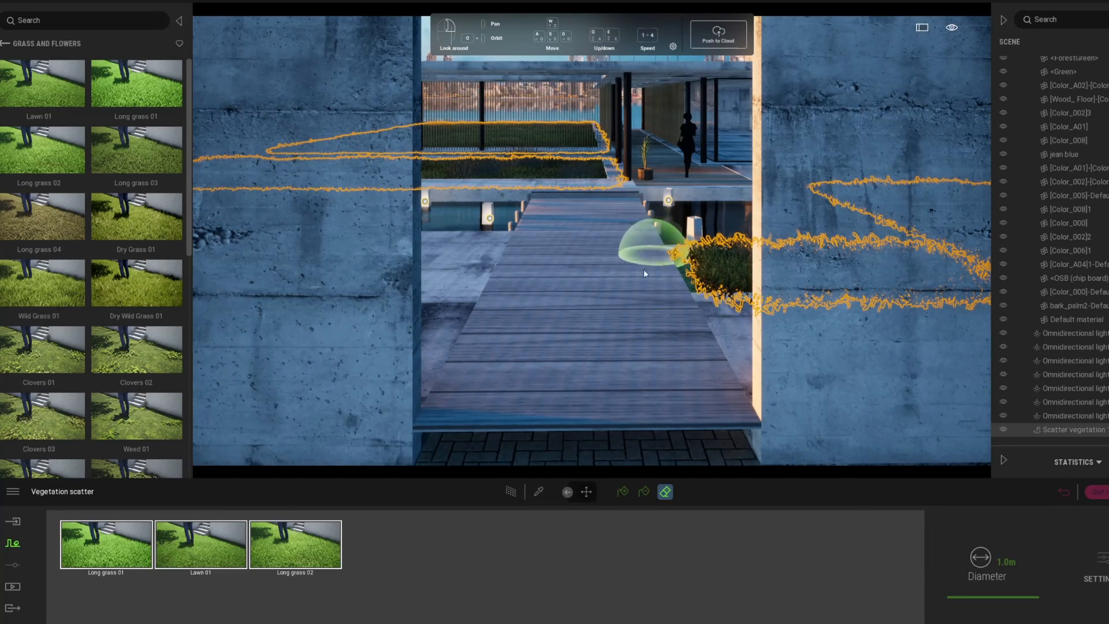
Step: Return to Image1, check it with path tracing, and go back to the library's top level
{"action": "left_click", "coordinate": [1063, 492]}
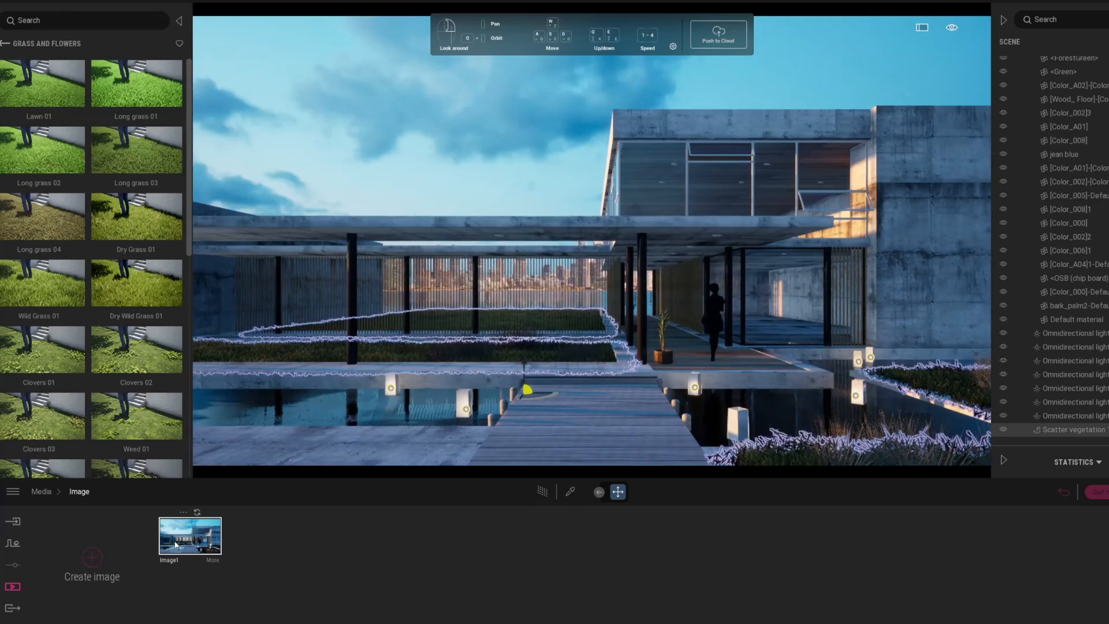
{"action": "left_click", "coordinate": [544, 493]}
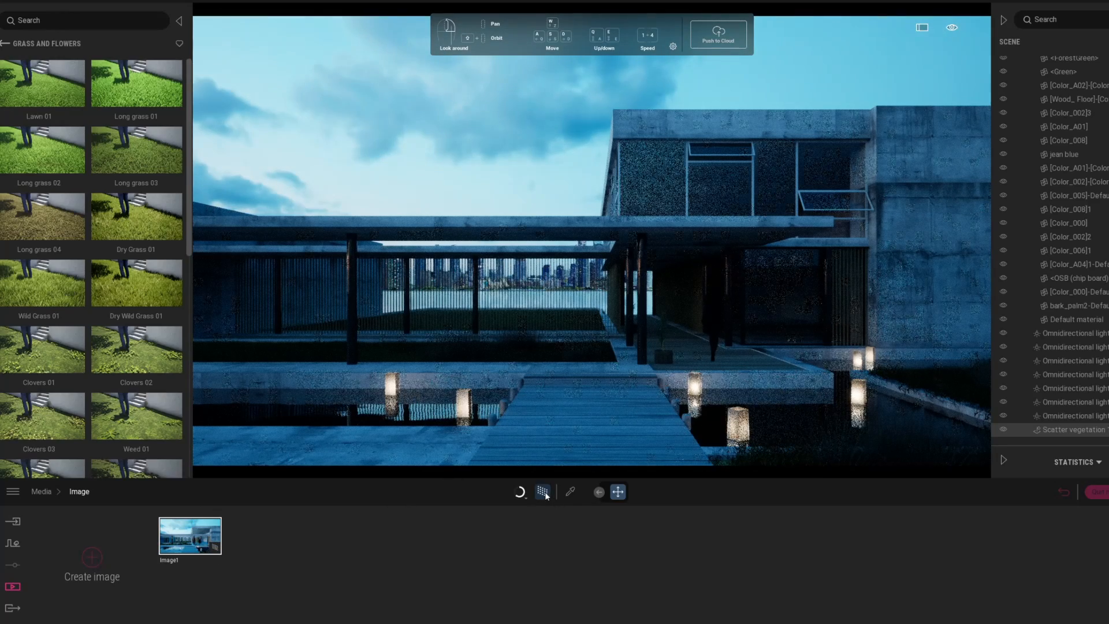
{"action": "left_click", "coordinate": [544, 493]}
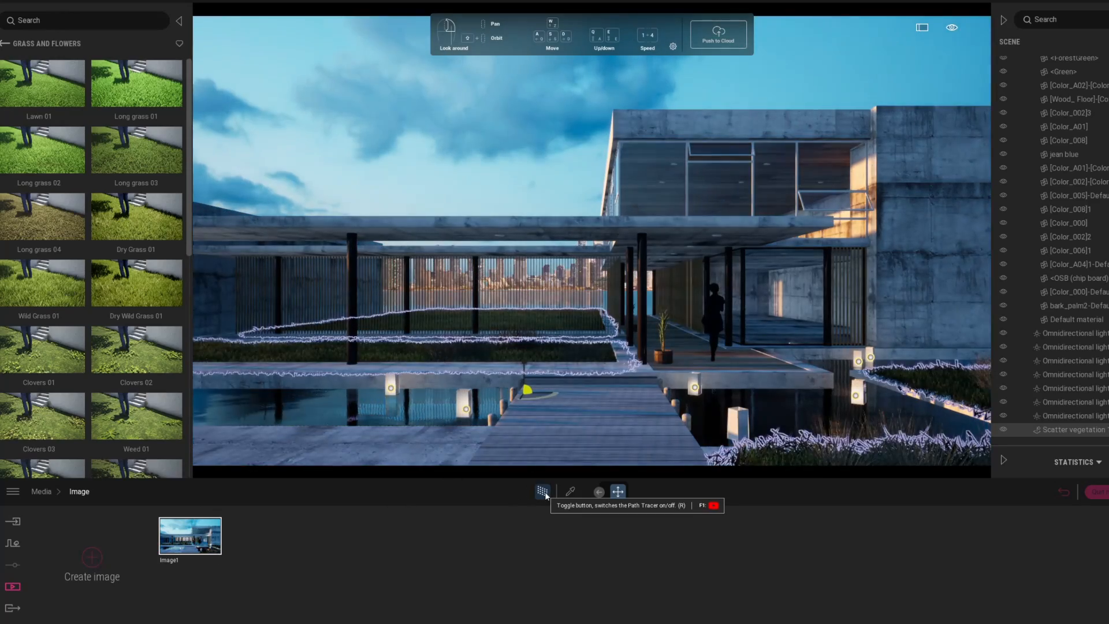
{"action": "mouse_move", "coordinate": [46, 59]}
{"action": "left_click", "coordinate": [5, 43]}
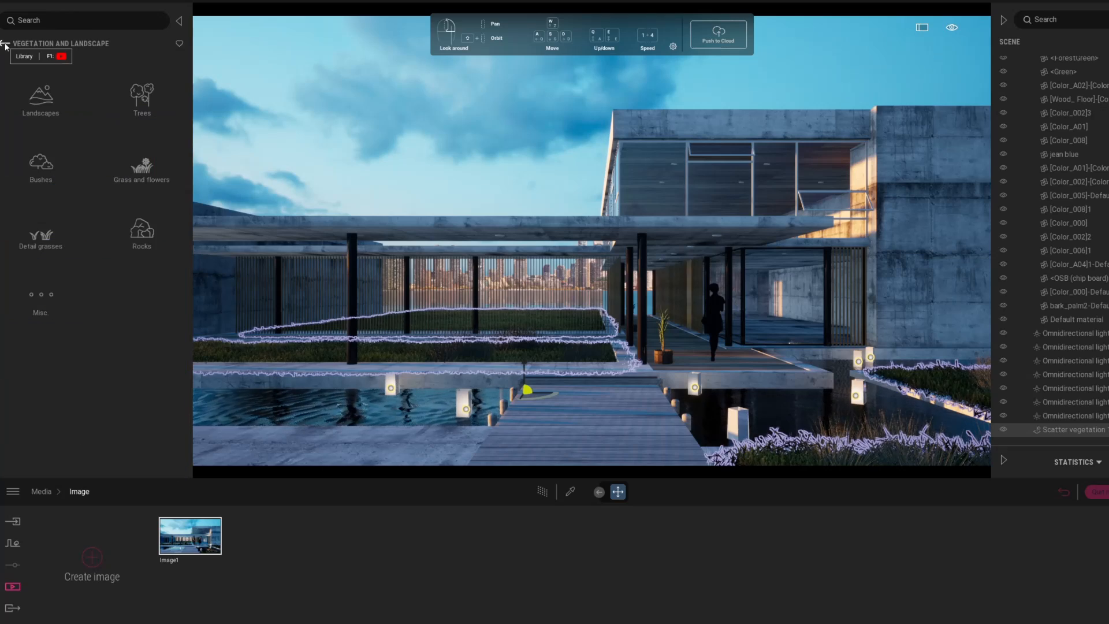
{"action": "left_click", "coordinate": [5, 44]}
Step: Place a Spot light from the Lights library under the canopy ceiling and nudge it into position
{"action": "left_click", "coordinate": [142, 165]}
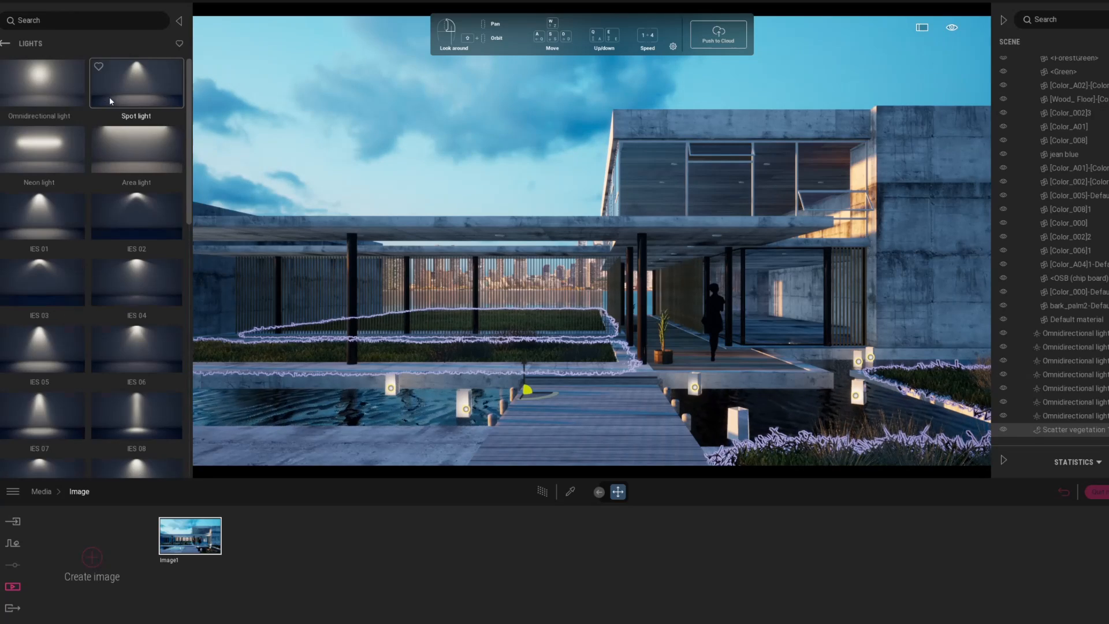
{"action": "left_click_drag", "start_coordinate": [39, 81], "coordinate": [512, 237]}
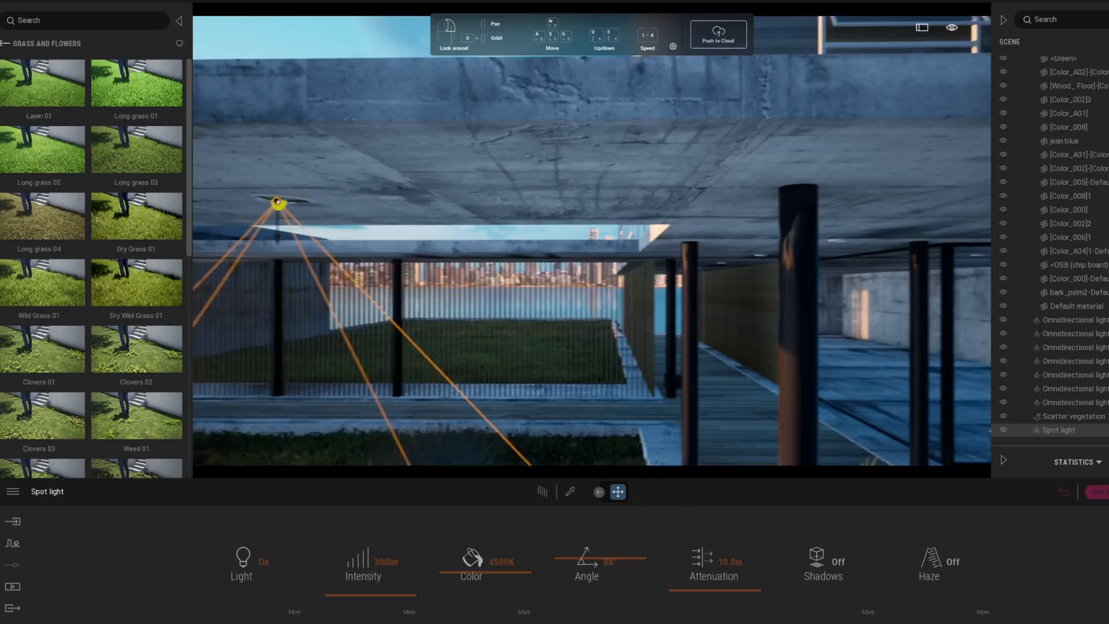
{"action": "right_click_drag", "start_coordinate": [412, 235], "coordinate": [394, 247]}
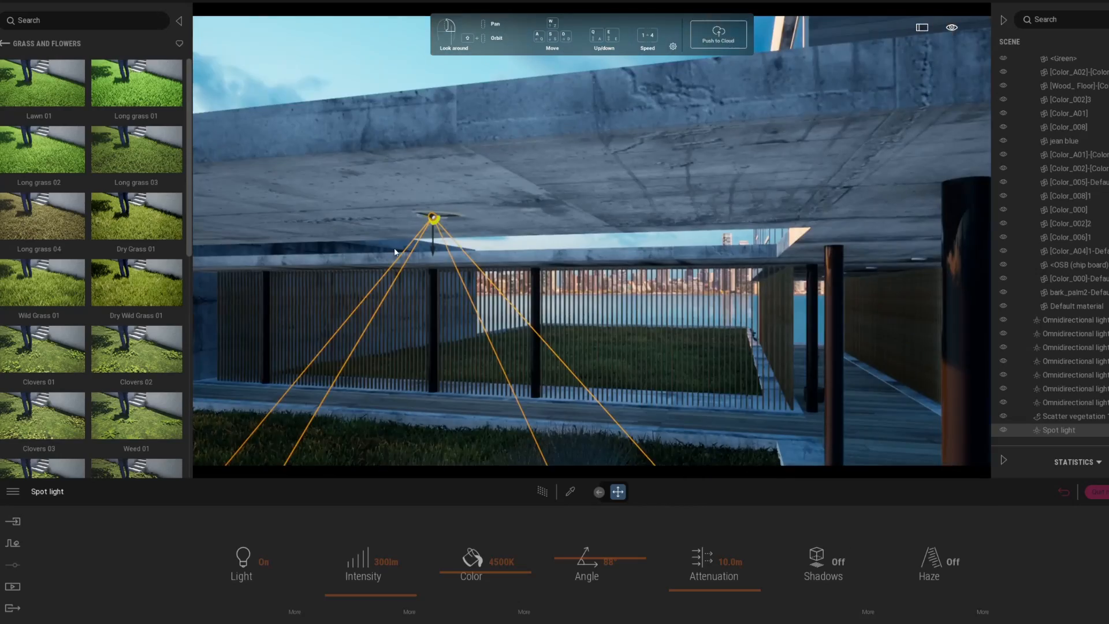
{"action": "middle_click_drag", "start_coordinate": [394, 247], "coordinate": [394, 301]}
{"action": "mouse_move", "coordinate": [460, 118]}
{"action": "middle_mouse_down"}
{"action": "mouse_move", "coordinate": [460, 196]}
{"action": "mouse_move", "coordinate": [460, 118]}
{"action": "middle_mouse_up"}
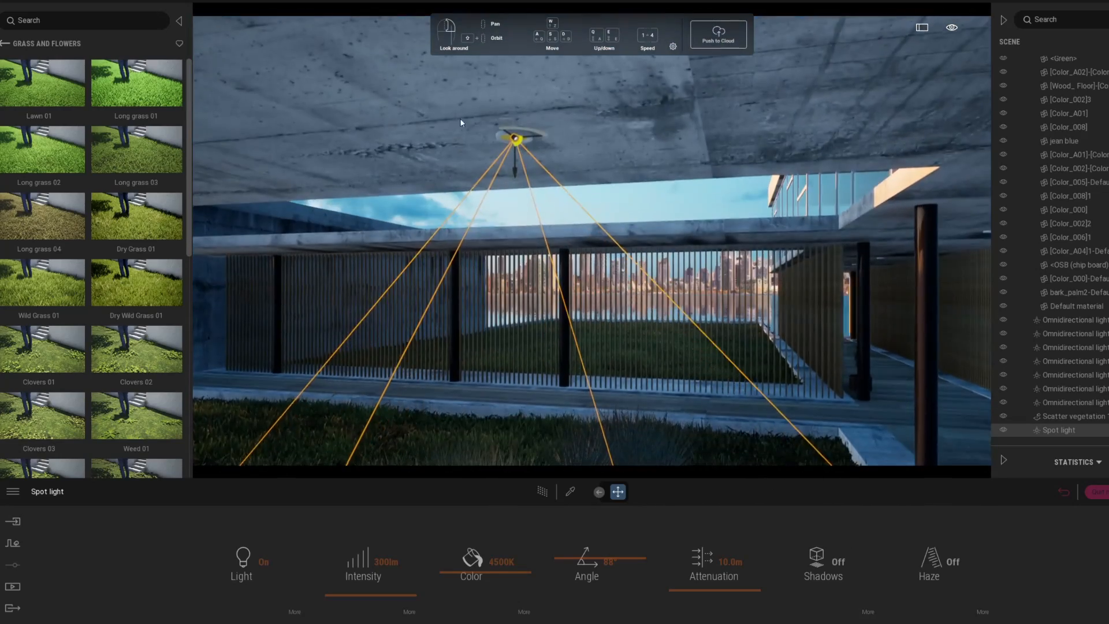
{"action": "scroll", "coordinate": [514, 134], "scroll_direction": "up", "scroll_amount": 2}
{"action": "left_click_drag", "start_coordinate": [501, 104], "coordinate": [498, 104]}
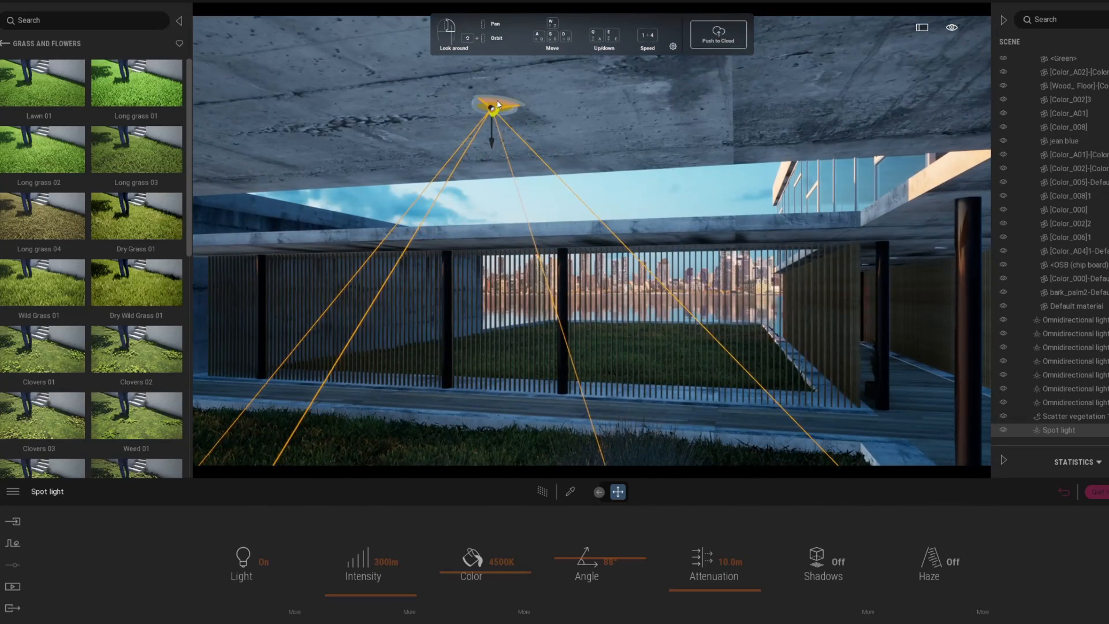
{"action": "left_click", "coordinate": [571, 491]}
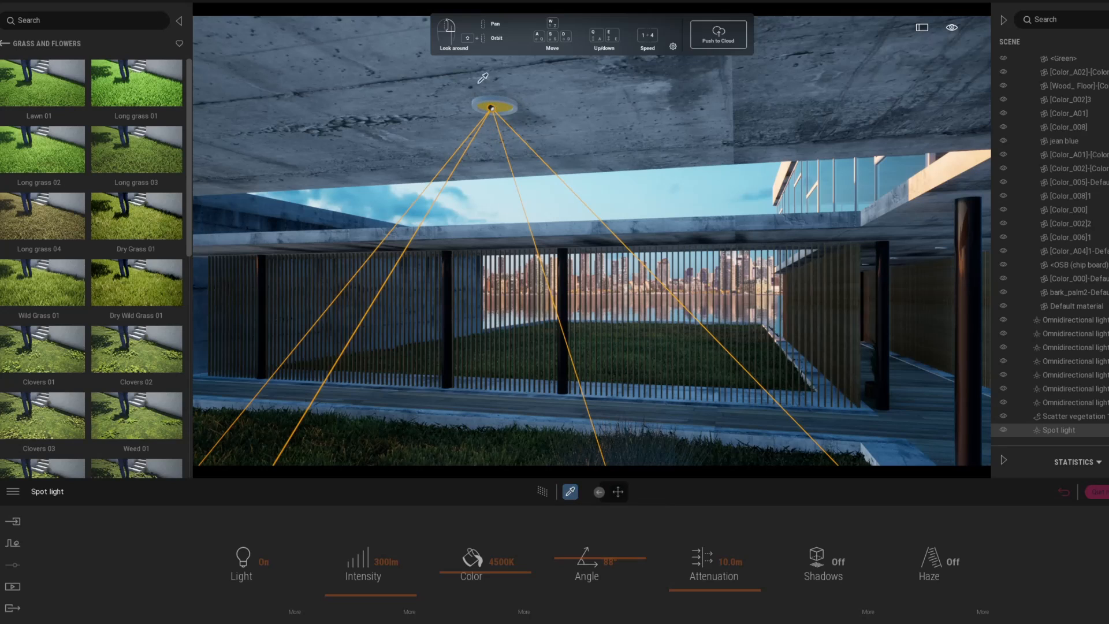
Step: Give the lamp's [Color_A04] material 100% luminosity and a 100 nit glow, then return to Image1
{"action": "left_click", "coordinate": [501, 106]}
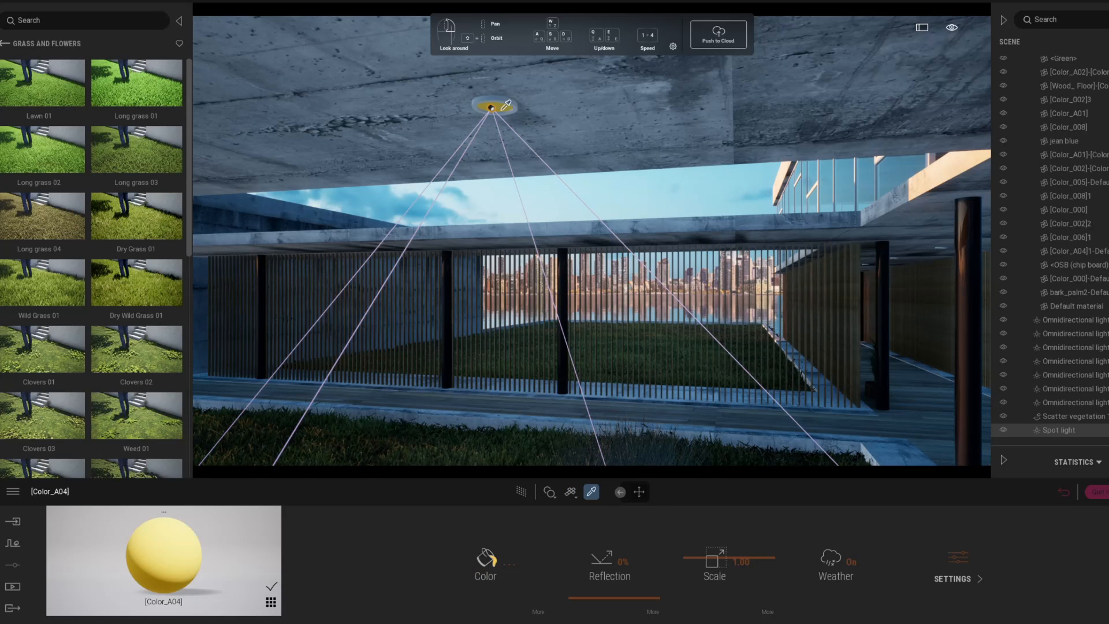
{"action": "left_click", "coordinate": [539, 614]}
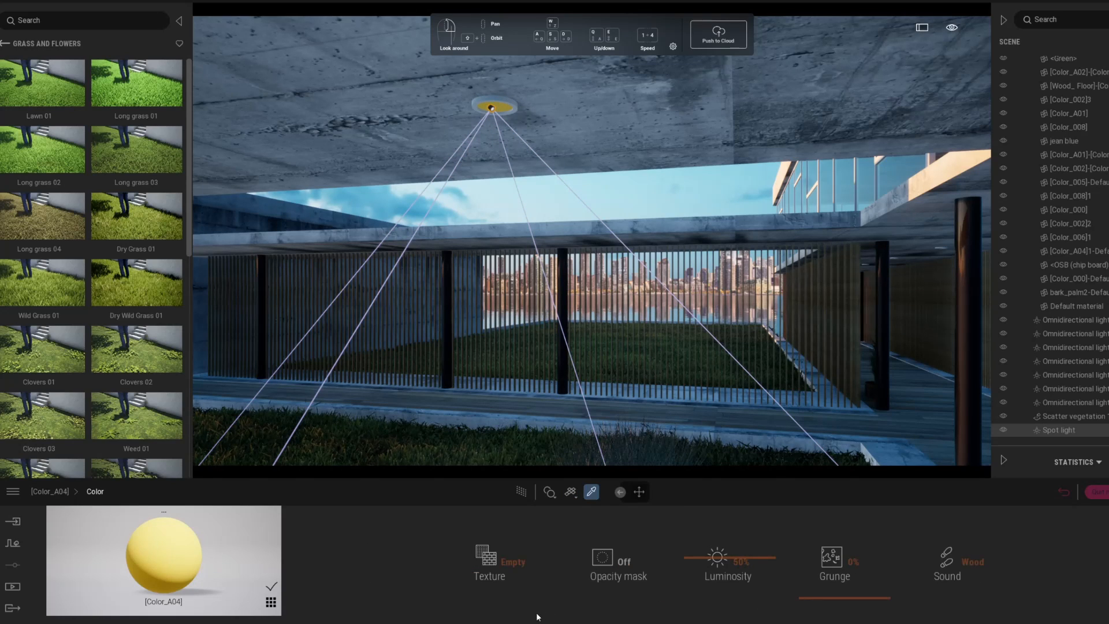
{"action": "left_click_drag", "start_coordinate": [703, 556], "coordinate": [697, 515]}
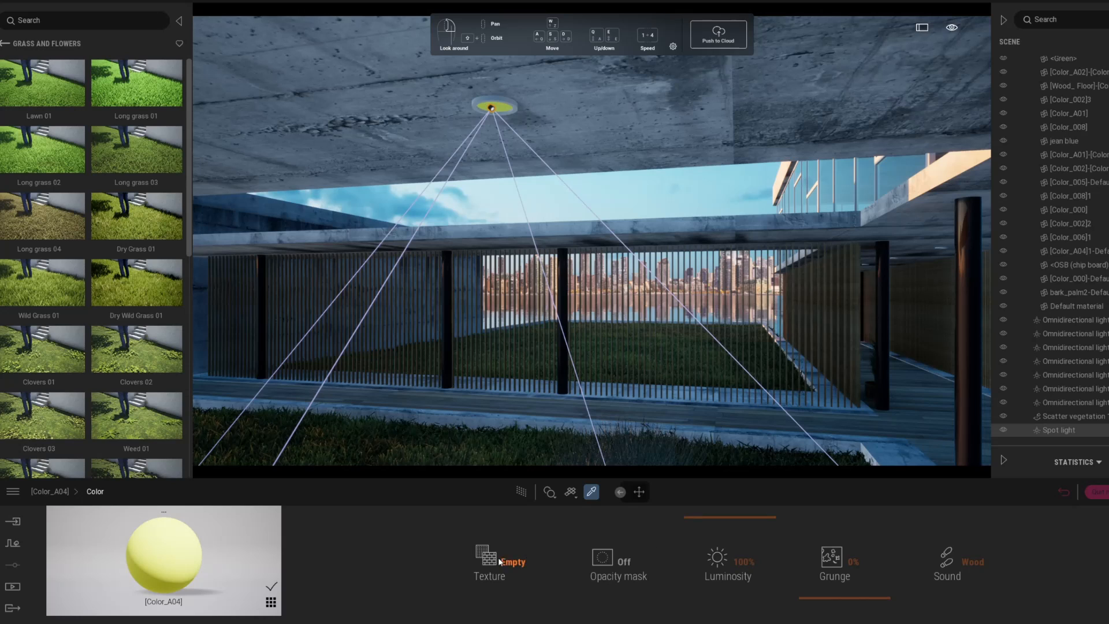
{"action": "left_click", "coordinate": [53, 491]}
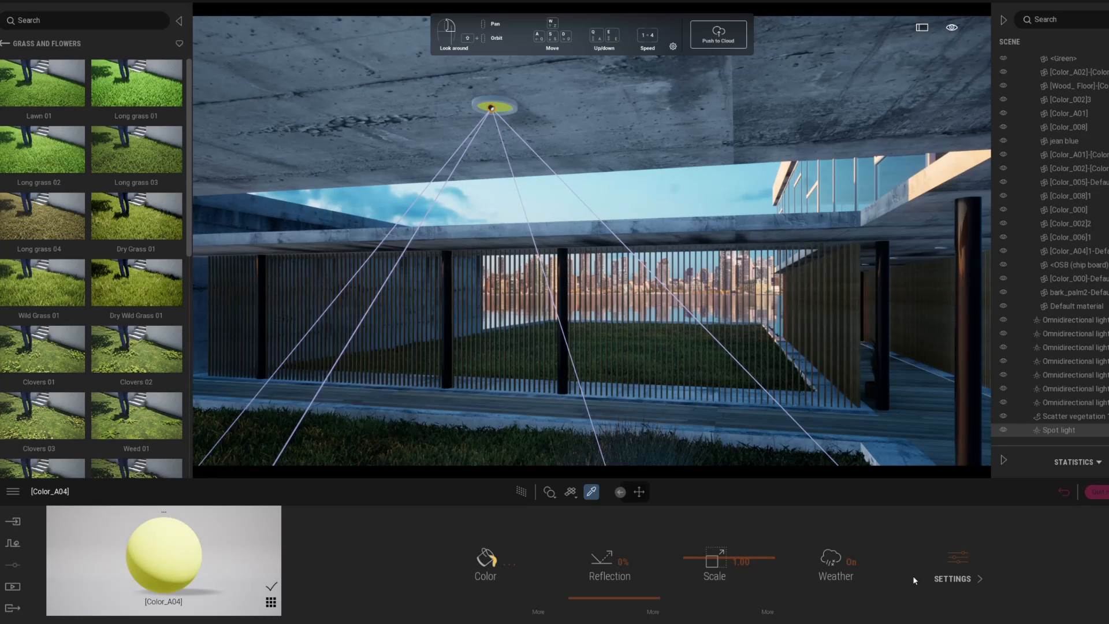
{"action": "left_click", "coordinate": [952, 578]}
{"action": "left_click_drag", "start_coordinate": [604, 584], "coordinate": [599, 502]}
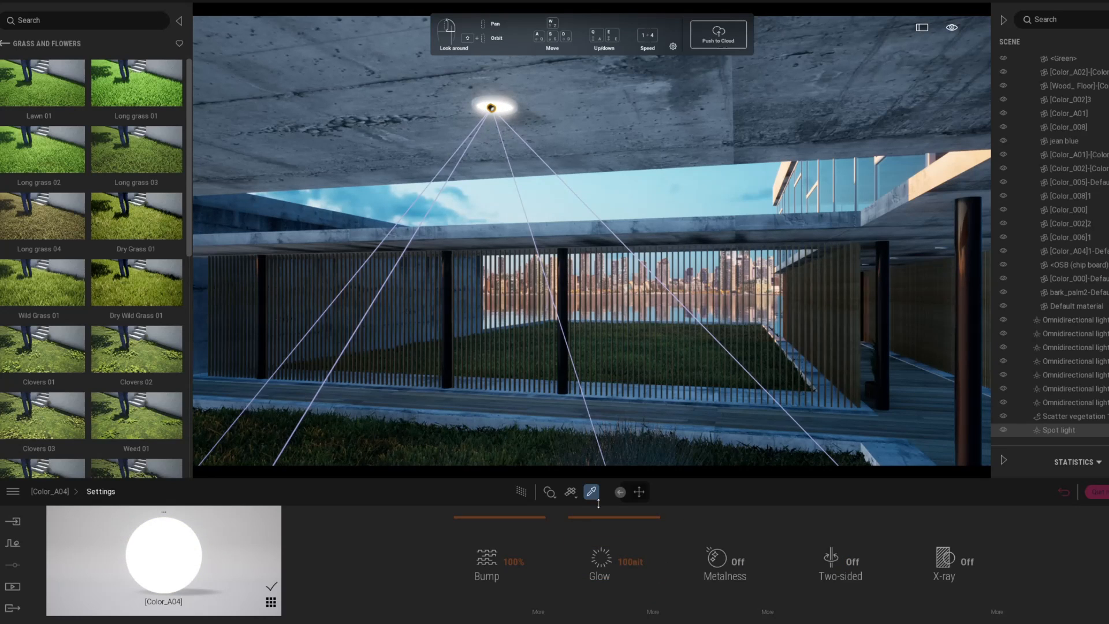
{"action": "left_click", "coordinate": [1063, 493]}
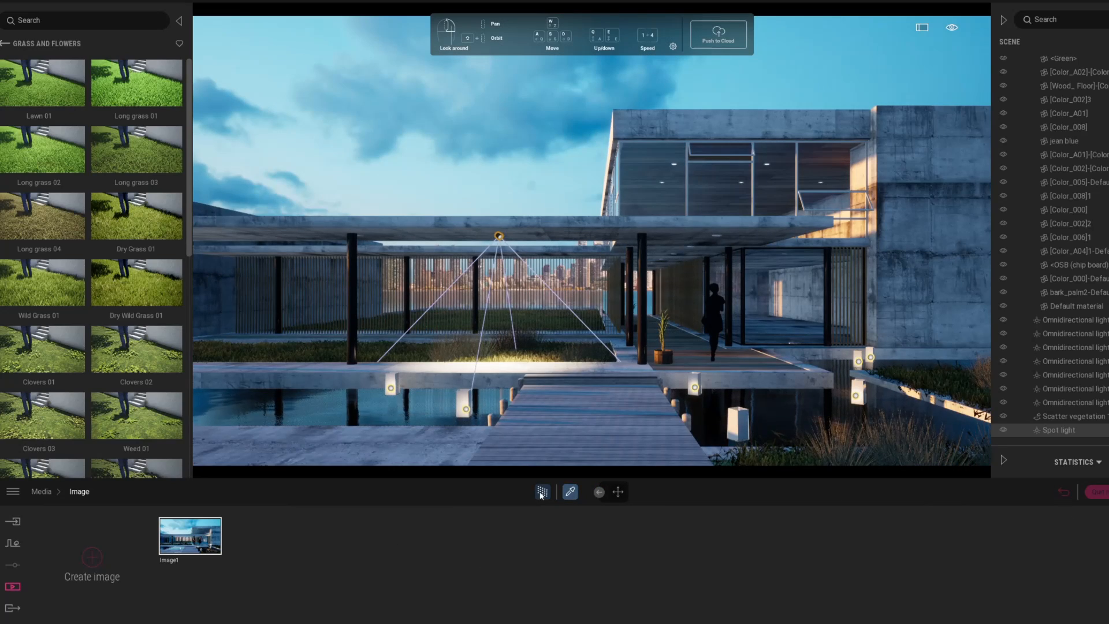
Step: Check the lit canopy with path tracing and select the spot light for editing
{"action": "left_click", "coordinate": [542, 492]}
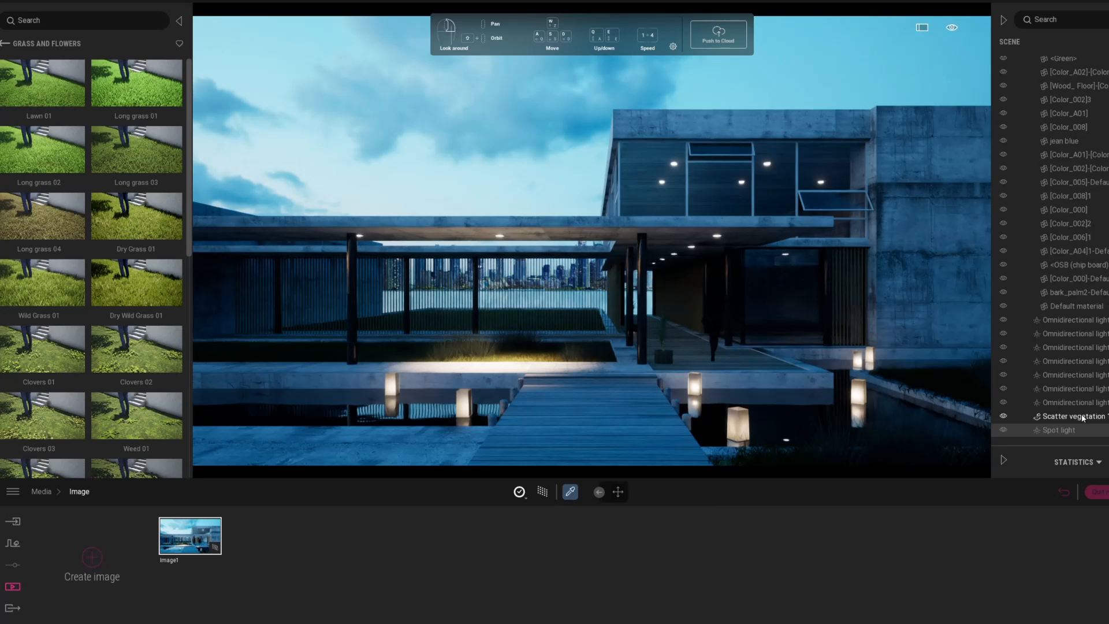
{"action": "left_click", "coordinate": [1060, 429]}
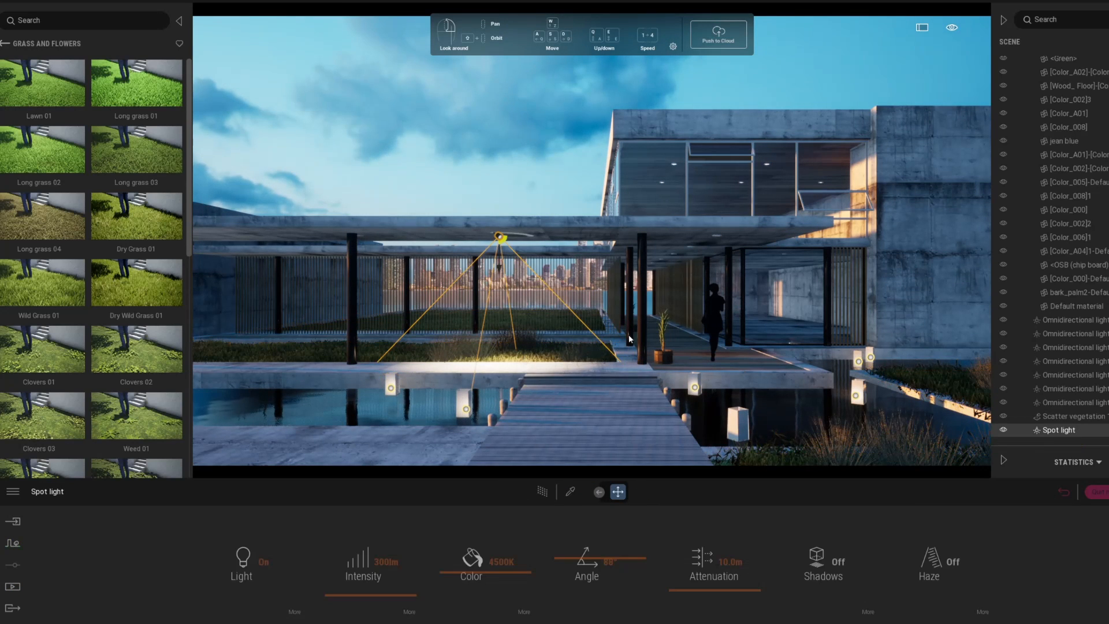
Step: Alt-drag instanced copies of the spot light along the canopy and check them path-traced
{"action": "left_click_drag", "start_coordinate": [519, 236], "coordinate": [736, 285]}
{"action": "left_click", "coordinate": [546, 364]}
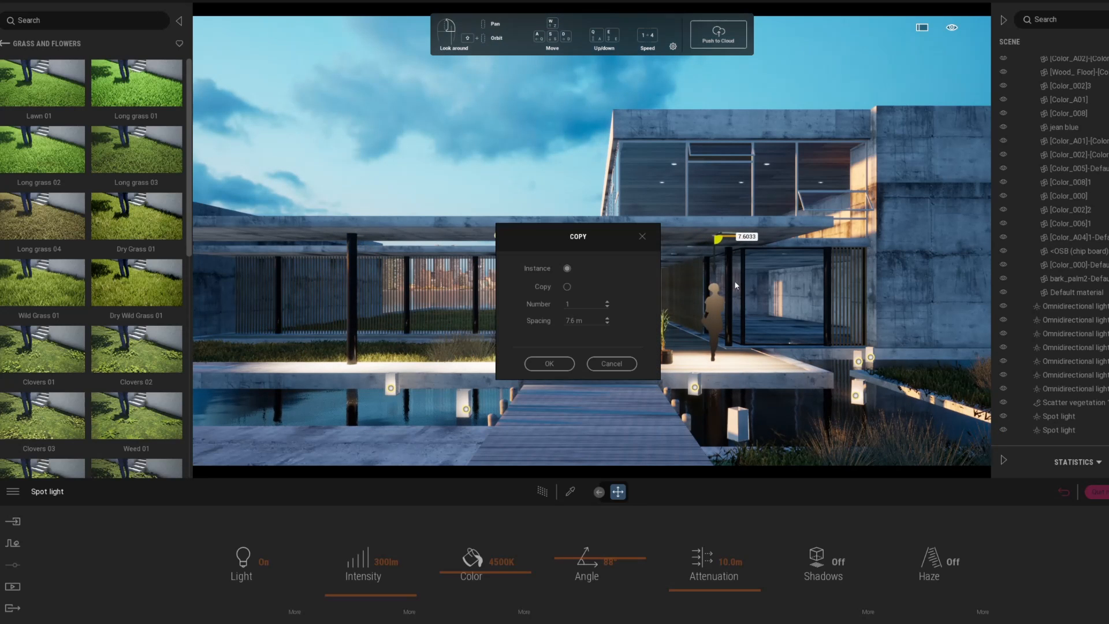
{"action": "left_click", "coordinate": [550, 364]}
{"action": "left_click", "coordinate": [541, 492]}
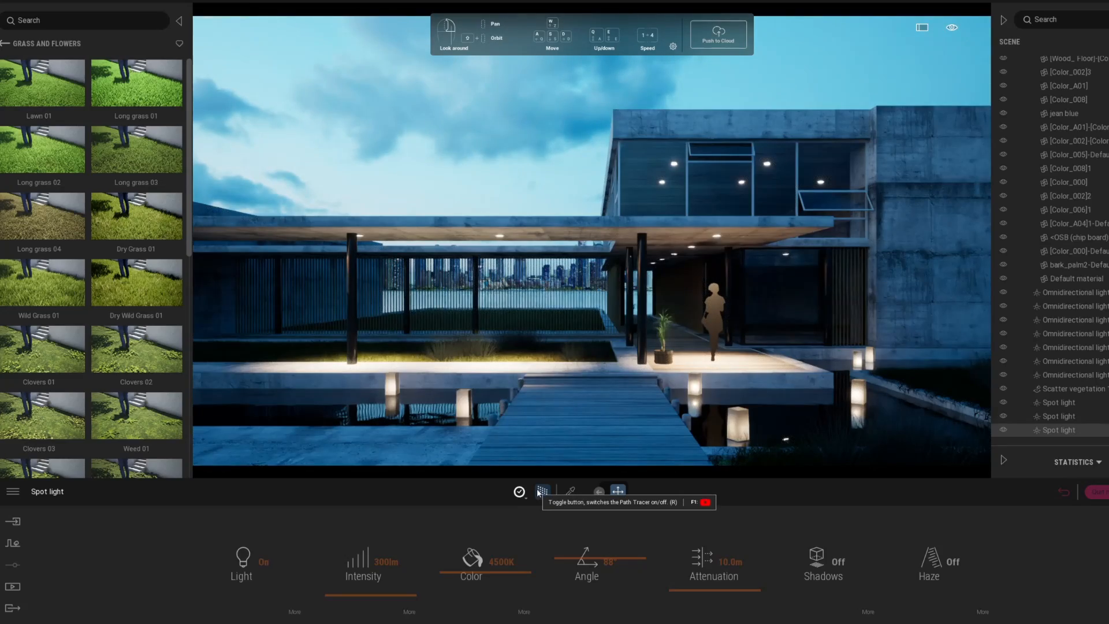
{"action": "left_click", "coordinate": [539, 492]}
Step: Fly under the canopy and make eight instanced spot light copies along the ceiling
{"action": "scroll", "coordinate": [676, 258], "scroll_direction": "up", "scroll_amount": 5}
{"action": "right_click_drag", "start_coordinate": [739, 281], "coordinate": [635, 343]}
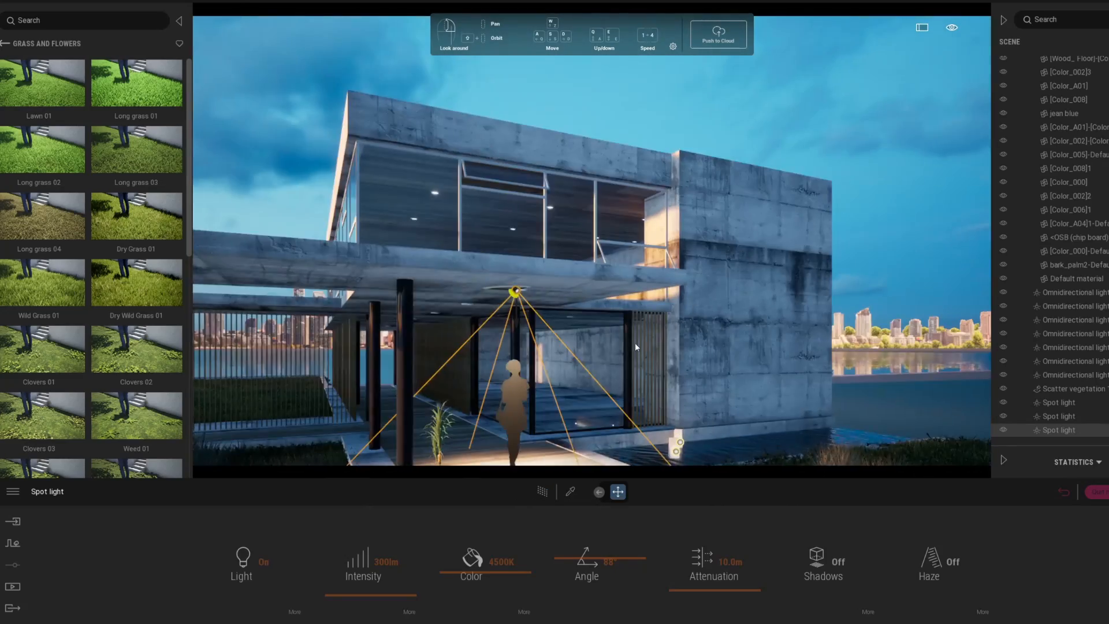
{"action": "middle_click_drag", "start_coordinate": [635, 347], "coordinate": [705, 306]}
{"action": "scroll", "coordinate": [623, 318], "scroll_direction": "up", "scroll_amount": 10}
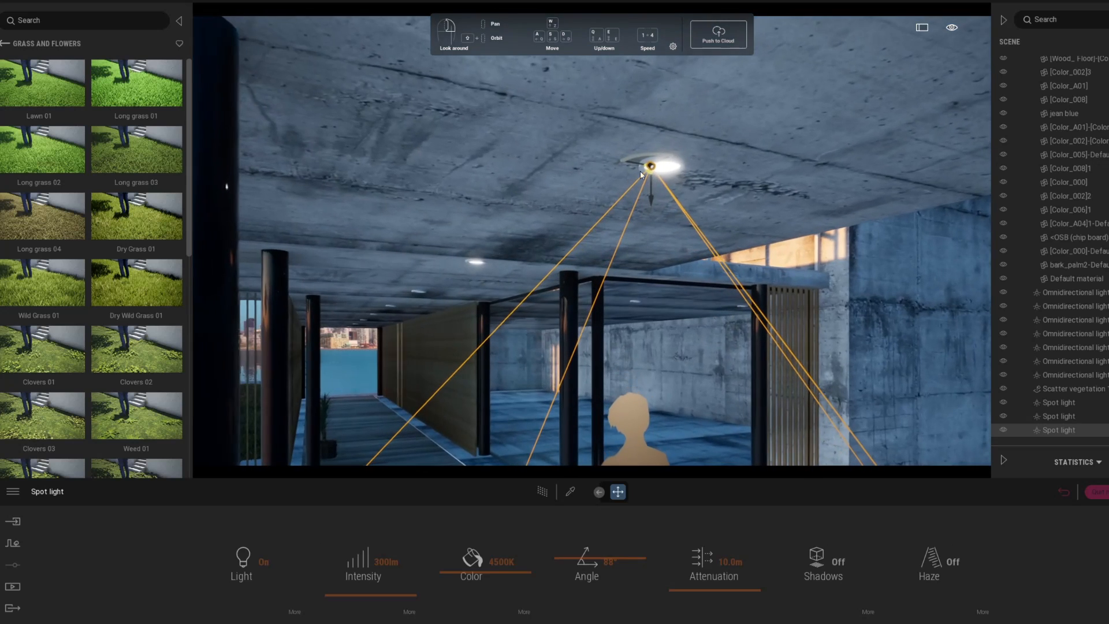
{"action": "left_click_drag", "start_coordinate": [641, 175], "coordinate": [477, 300]}
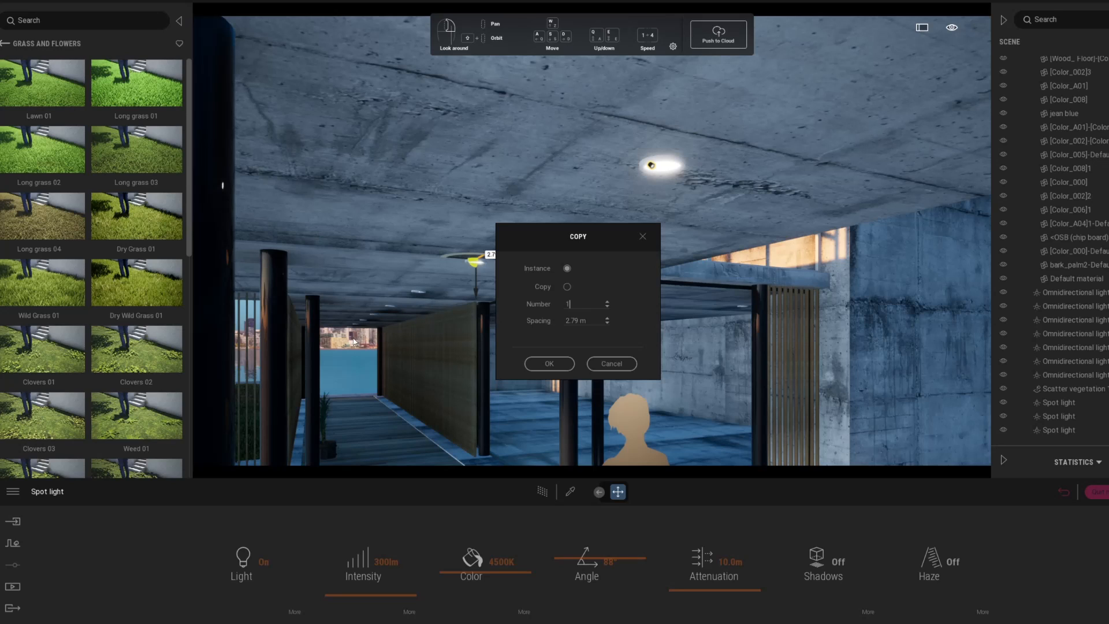
{"action": "type", "text": "8"}
{"action": "left_click", "coordinate": [546, 363]}
Step: Delete the human figure under the canopy and view the scene as a converged path-traced render
{"action": "left_click", "coordinate": [543, 492]}
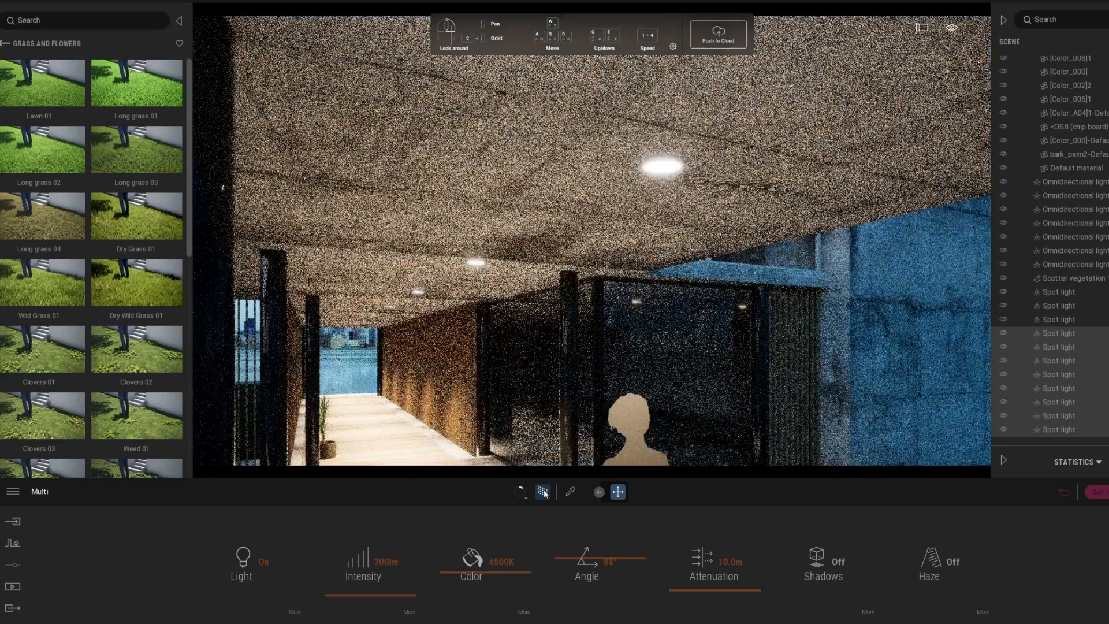
{"action": "left_click", "coordinate": [543, 494]}
{"action": "scroll", "coordinate": [662, 399], "scroll_direction": "down", "scroll_amount": 5}
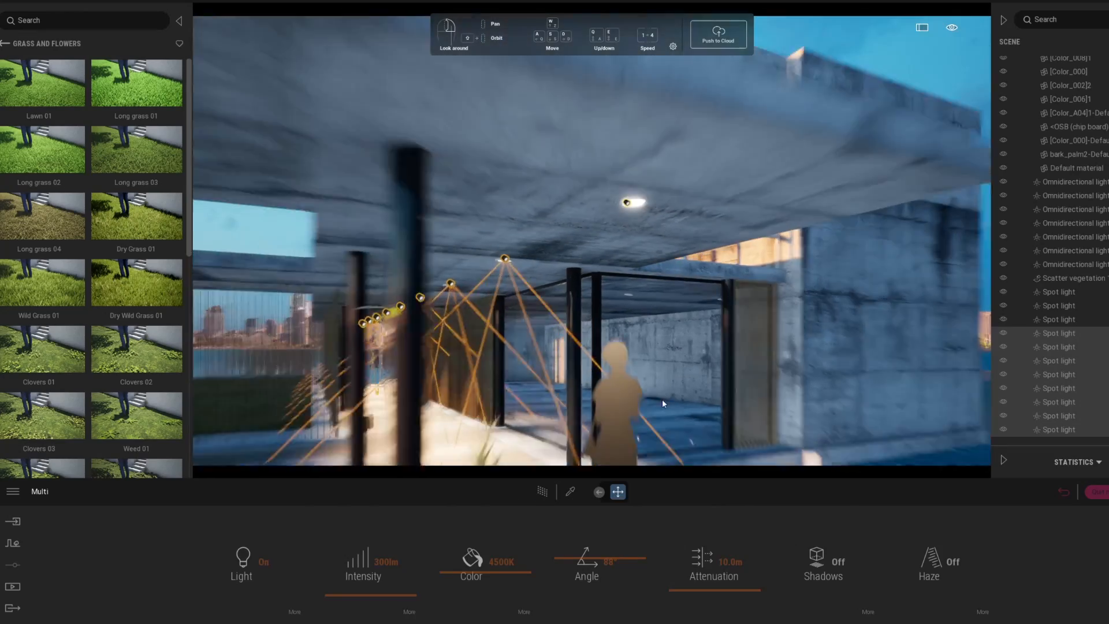
{"action": "left_click", "coordinate": [613, 368]}
{"action": "key", "text": "Delete"}
{"action": "key", "text": "r"}
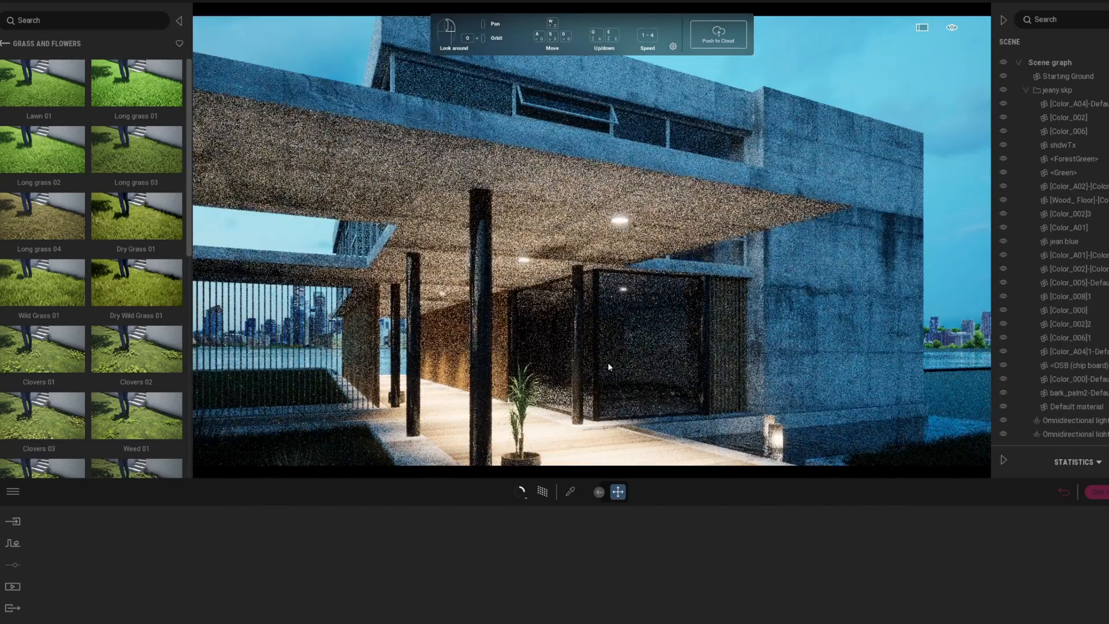
{"action": "scroll", "coordinate": [1074, 381], "scroll_direction": "down", "scroll_amount": 5}
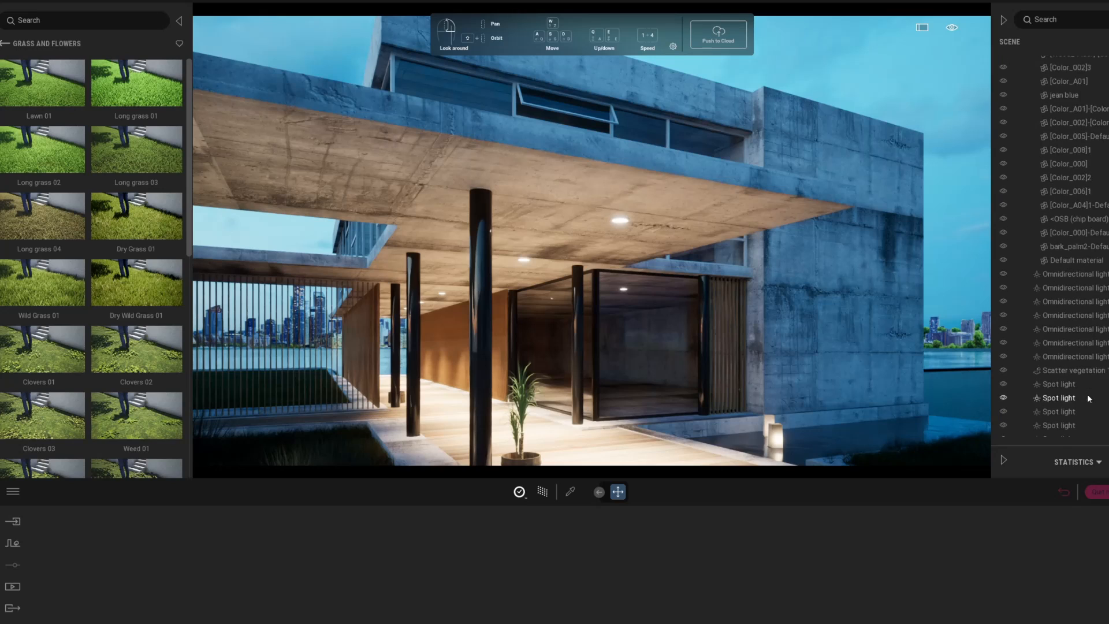
{"action": "scroll", "coordinate": [1075, 381], "scroll_direction": "down", "scroll_amount": 2}
{"action": "left_click", "coordinate": [1076, 403]}
Step: Select two canopy spot lights and raise them to the upper-floor room's ceiling
{"action": "right_click_drag", "start_coordinate": [694, 324], "coordinate": [609, 327]}
{"action": "key", "text": "e"}
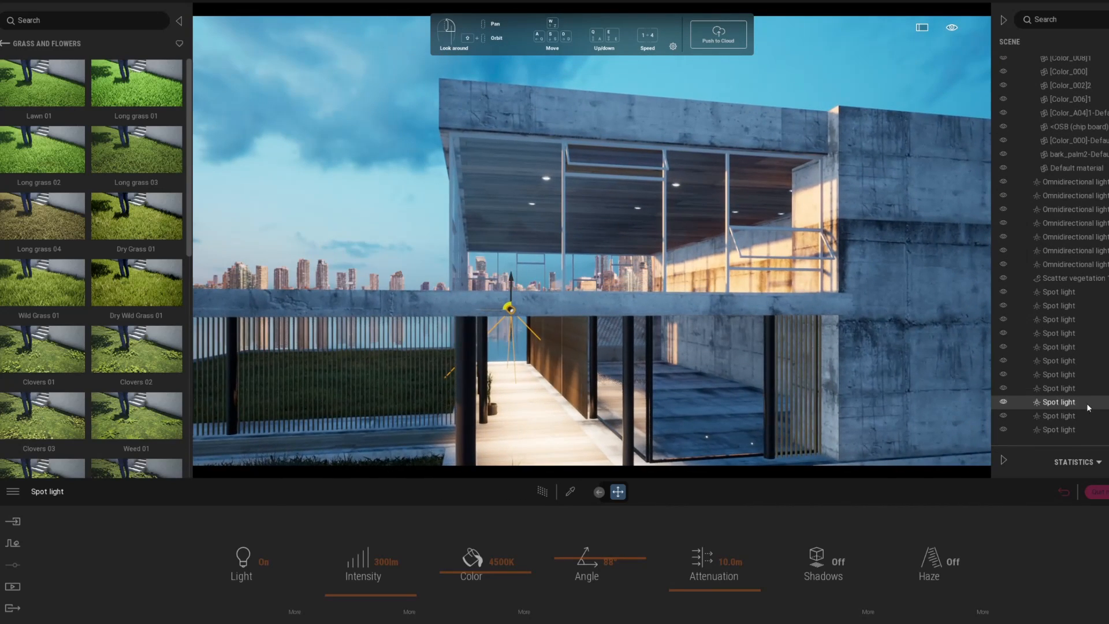
{"action": "left_click", "coordinate": [1068, 297]}
{"action": "left_click", "coordinate": [1065, 310]}
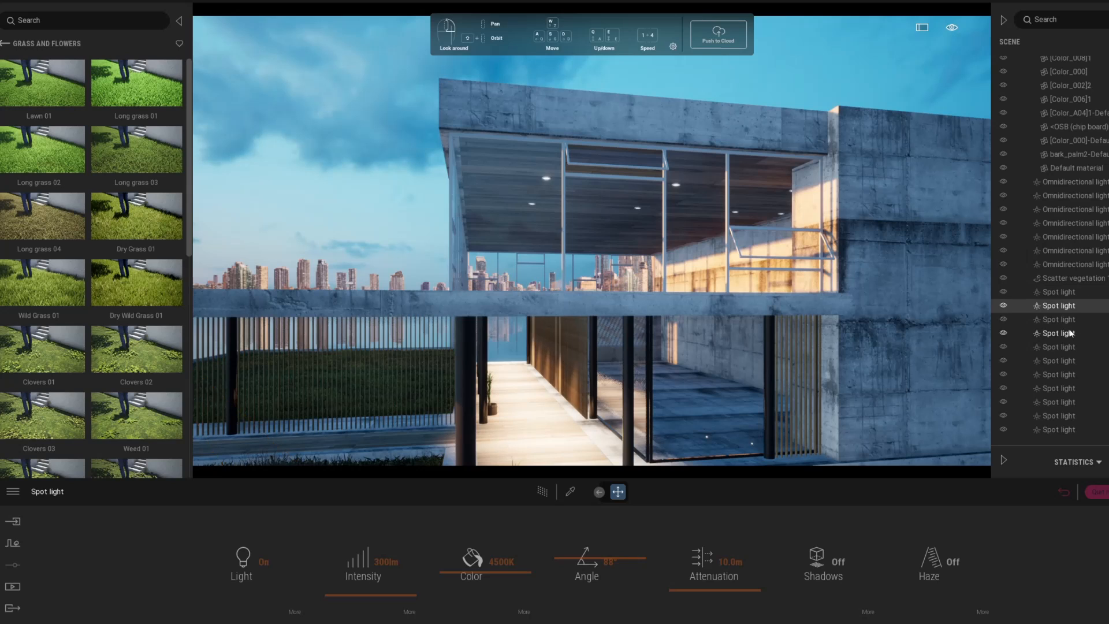
{"action": "left_click", "coordinate": [1070, 331]}
{"action": "left_click", "coordinate": [1068, 359], "text": "shift"}
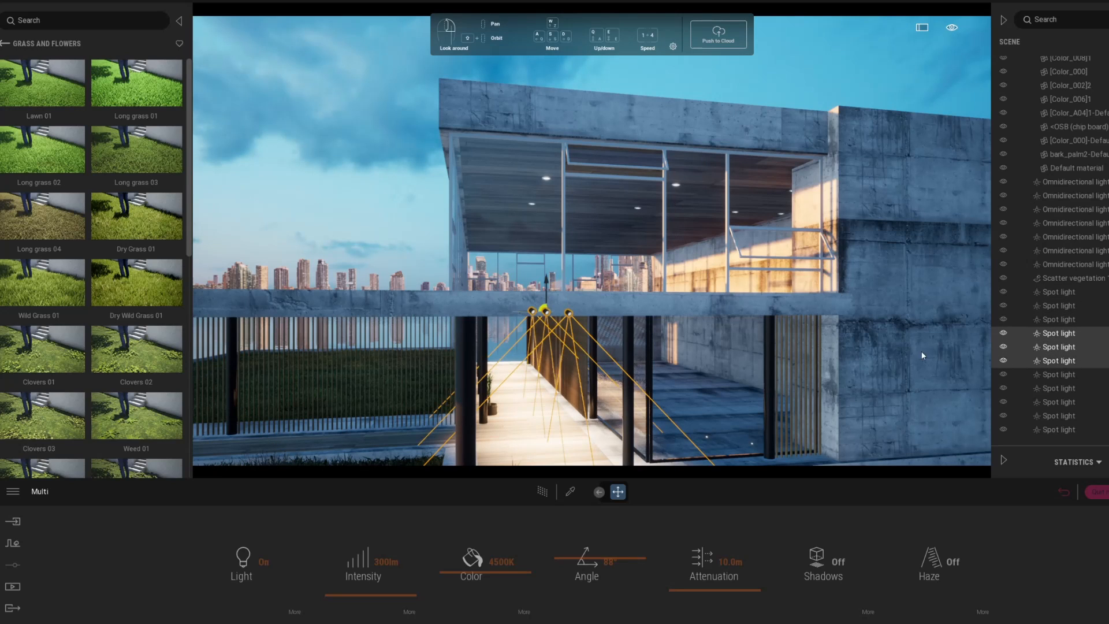
{"action": "left_click_drag", "start_coordinate": [543, 301], "coordinate": [547, 298]}
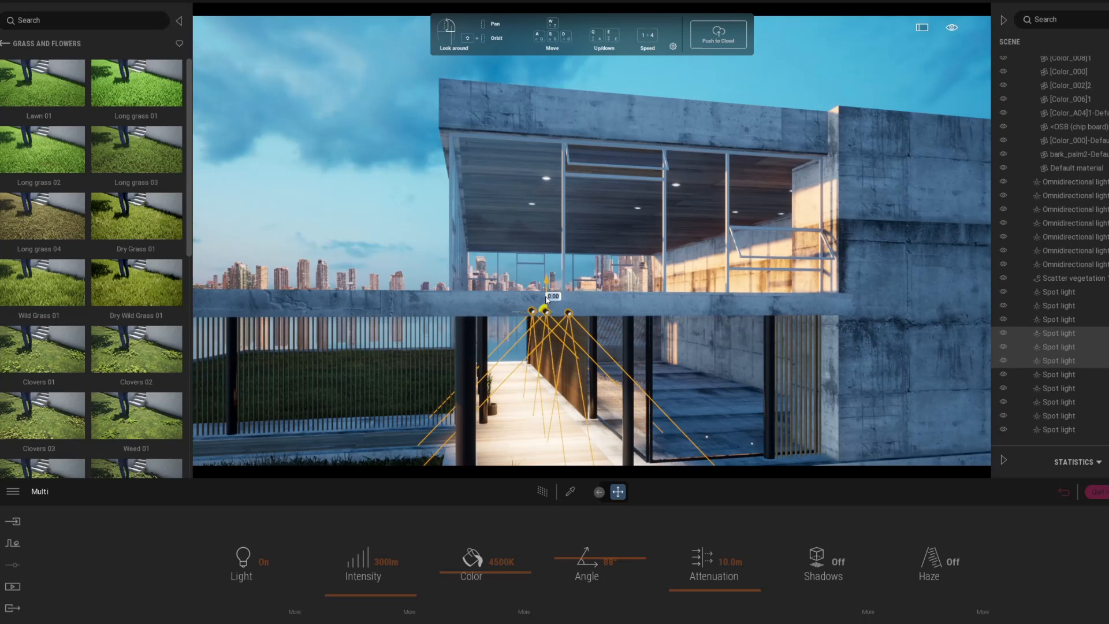
{"action": "left_click", "coordinate": [1076, 344], "text": "shift"}
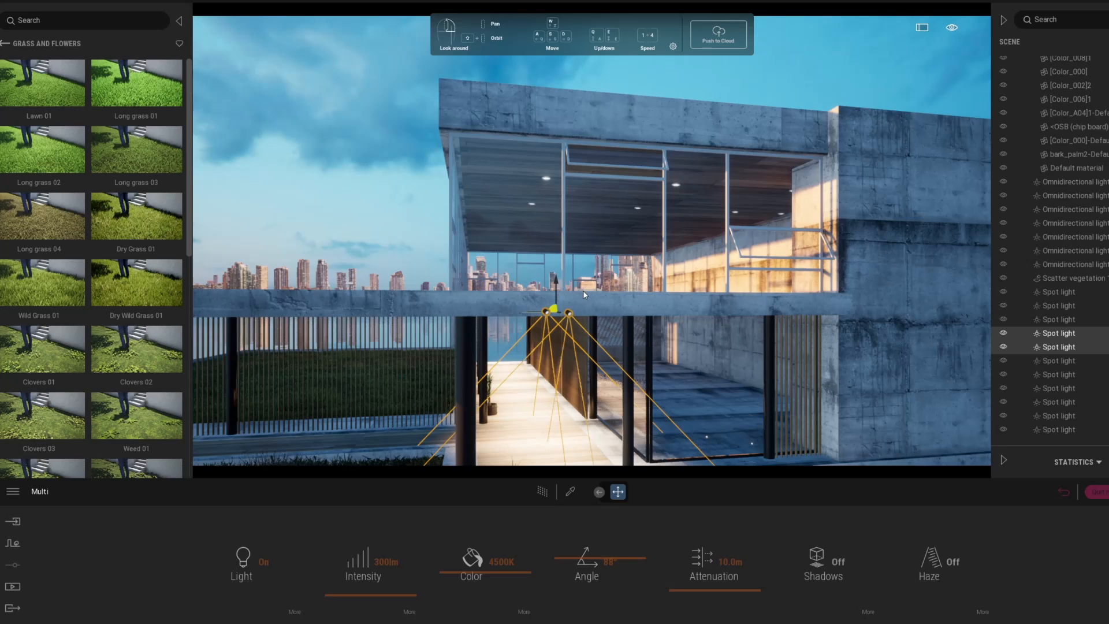
{"action": "left_click_drag", "start_coordinate": [557, 298], "coordinate": [564, 142]}
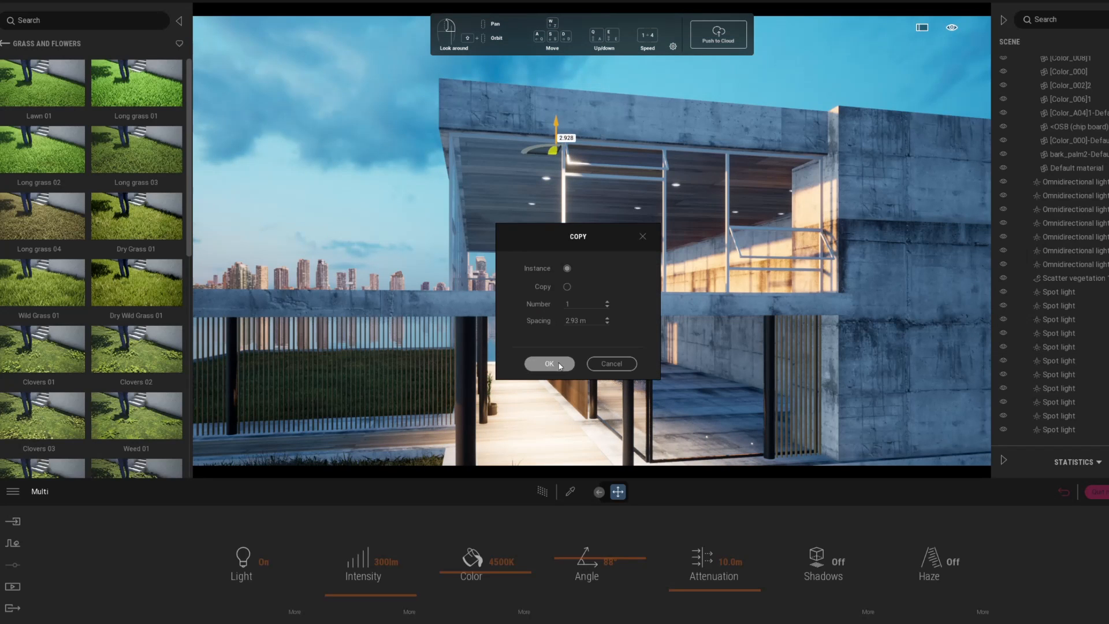
Step: Instance a single copy and spread the lights across the upper ceiling, checking with path tracing
{"action": "left_click", "coordinate": [559, 366]}
{"action": "scroll", "coordinate": [456, 161], "scroll_direction": "up", "scroll_amount": 5}
{"action": "middle_click_drag", "start_coordinate": [456, 161], "coordinate": [518, 231]}
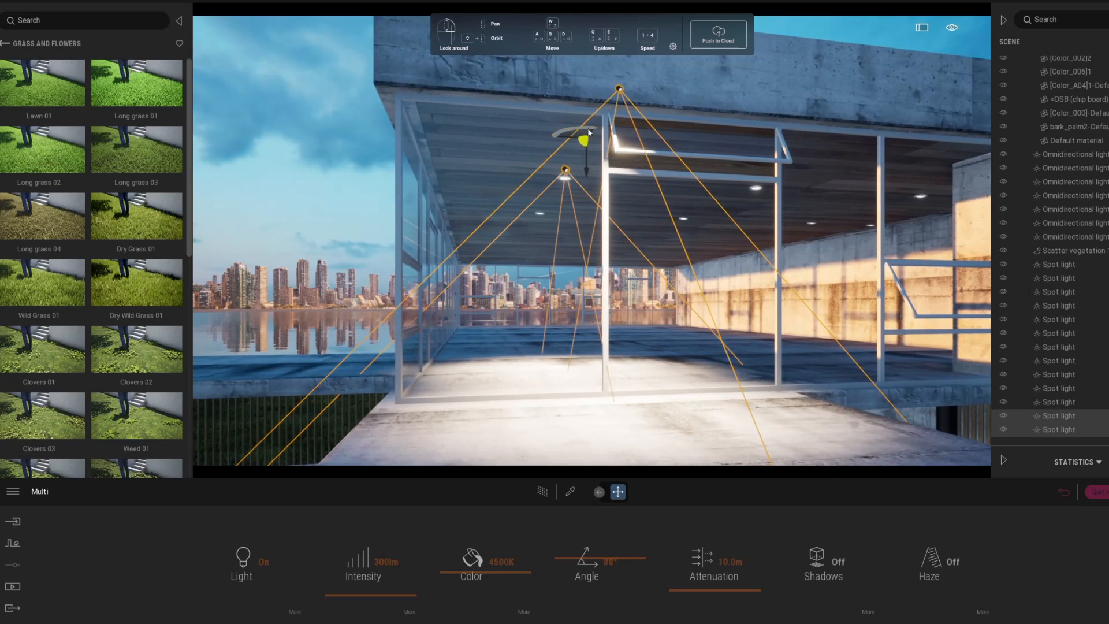
{"action": "left_click_drag", "start_coordinate": [593, 137], "coordinate": [550, 212]}
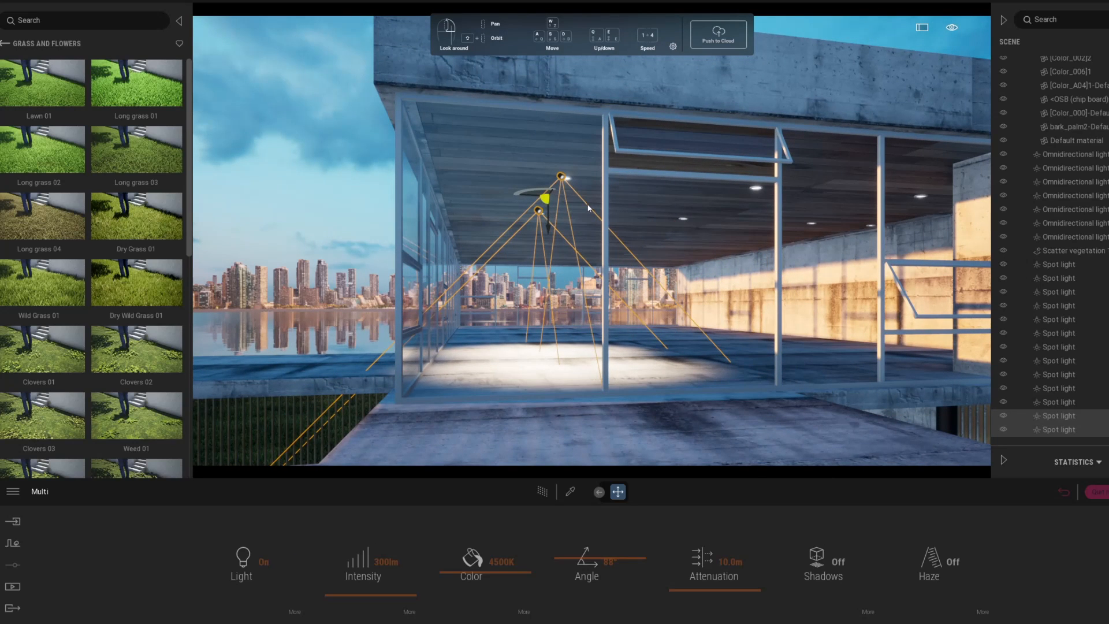
{"action": "mouse_move", "coordinate": [550, 211]}
{"action": "middle_mouse_down"}
{"action": "mouse_move", "coordinate": [550, 302]}
{"action": "mouse_move", "coordinate": [542, 211]}
{"action": "middle_mouse_up"}
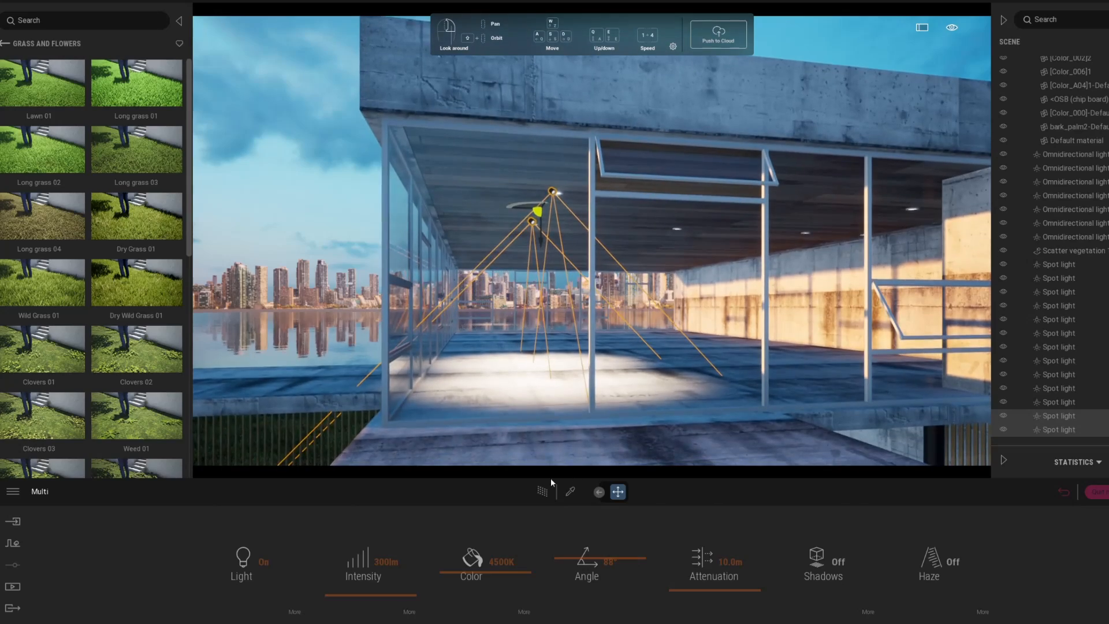
{"action": "left_click", "coordinate": [544, 498]}
{"action": "left_click", "coordinate": [545, 498]}
Step: Add two more instanced spot light copies, spaced 3.08 m apart along the upper ceiling
{"action": "left_click_drag", "start_coordinate": [540, 245], "coordinate": [699, 226]}
{"action": "left_click_drag", "start_coordinate": [583, 309], "coordinate": [529, 309]}
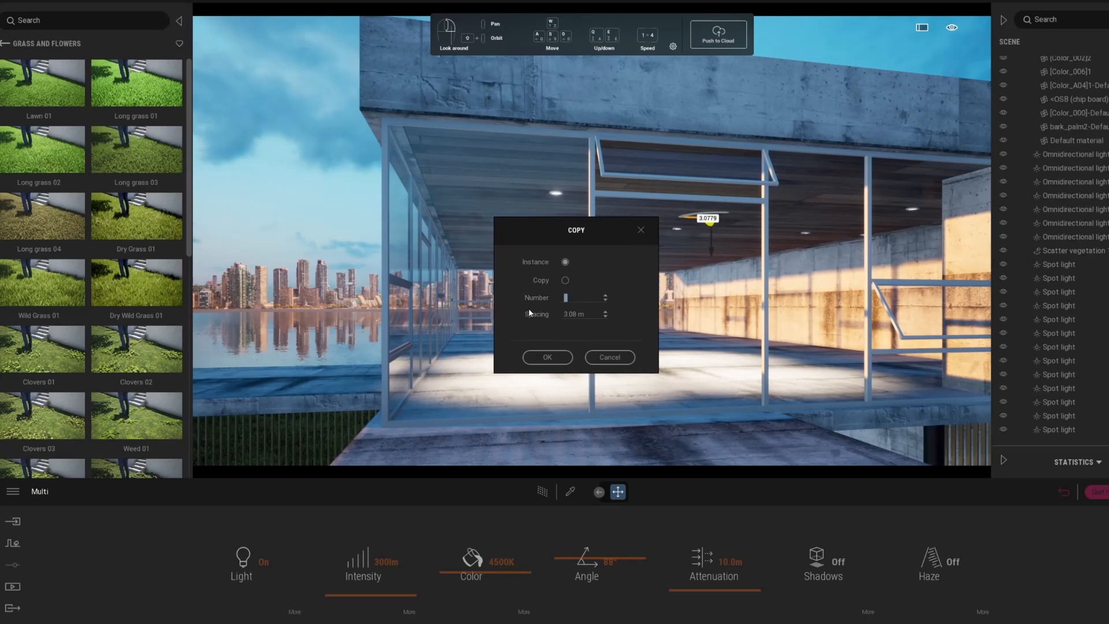
{"action": "type", "text": "2"}
{"action": "left_click", "coordinate": [548, 358]}
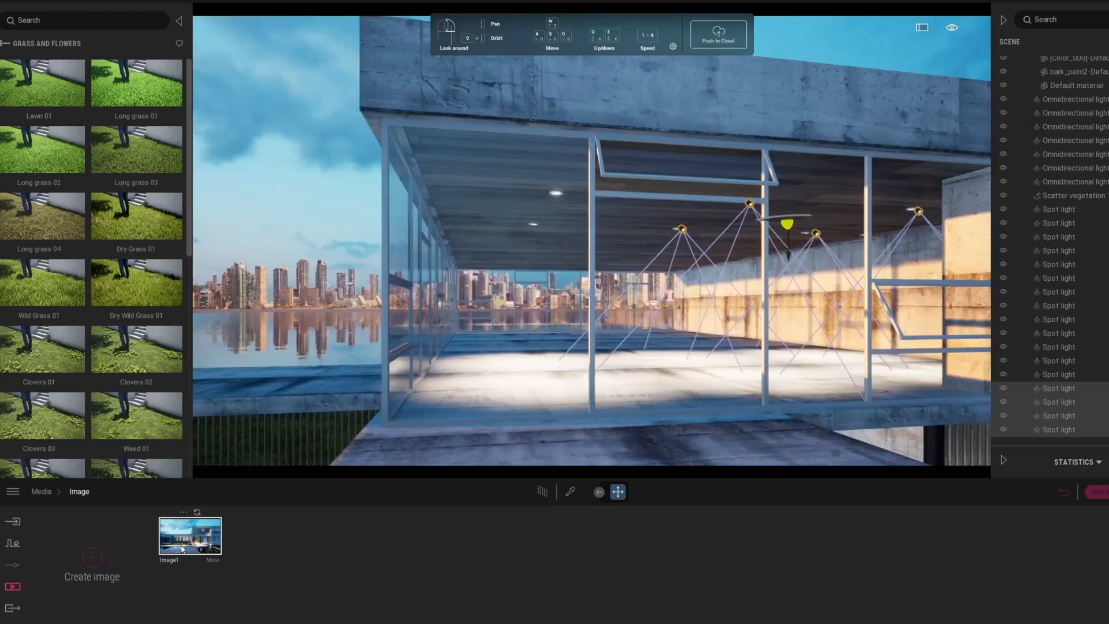
Step: Select an upper-floor spot light, set its intensity to 150 and preview it path-traced
{"action": "left_click", "coordinate": [190, 536]}
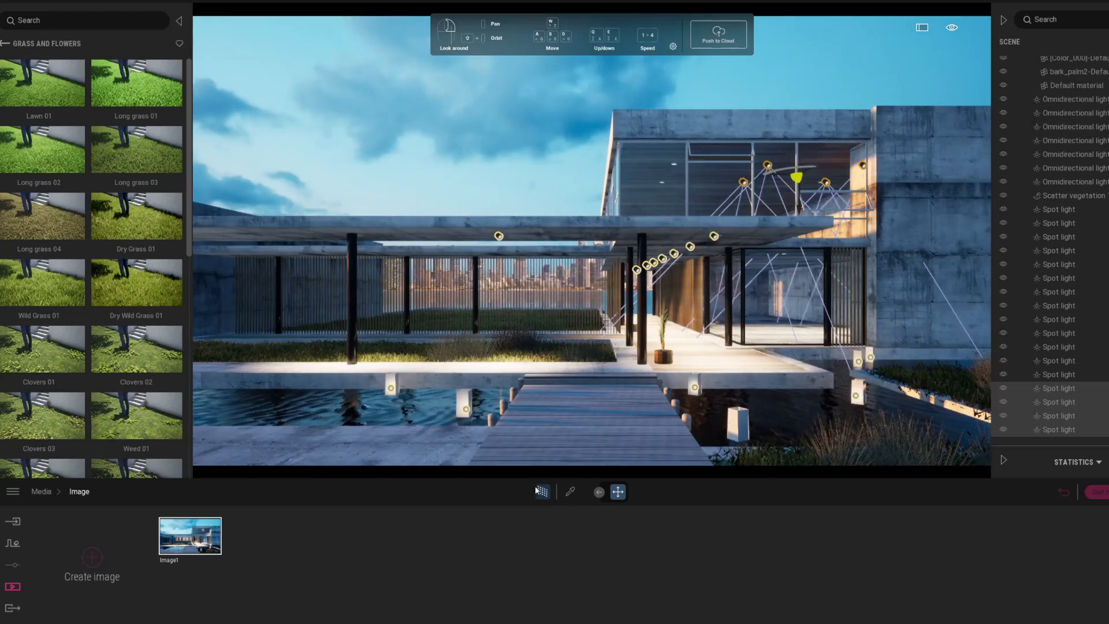
{"action": "left_click", "coordinate": [1060, 387]}
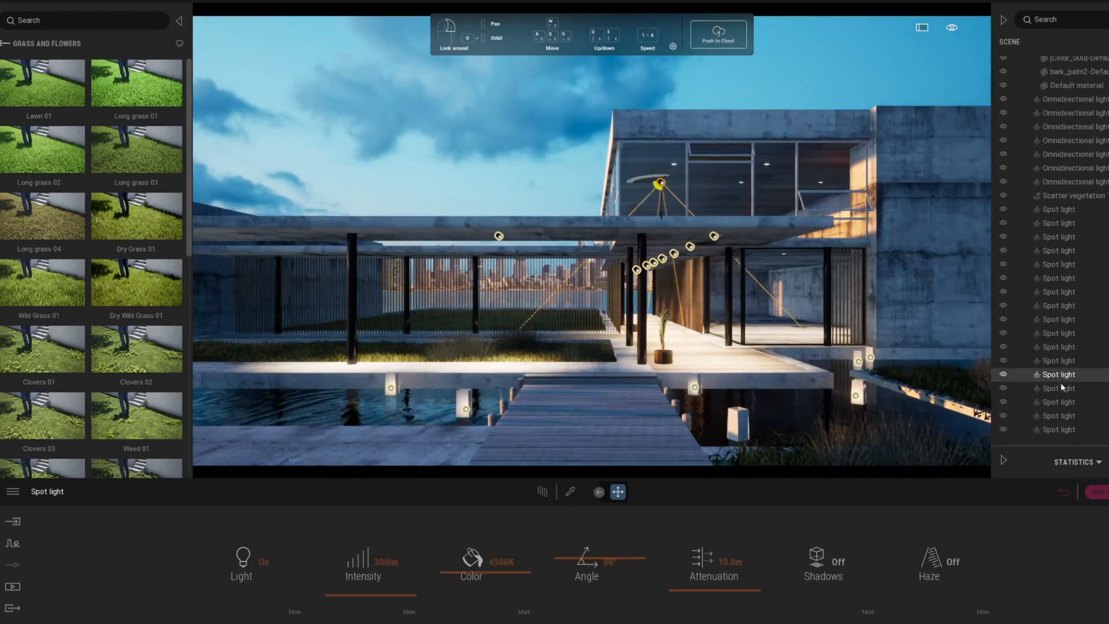
{"action": "left_click", "coordinate": [386, 561]}
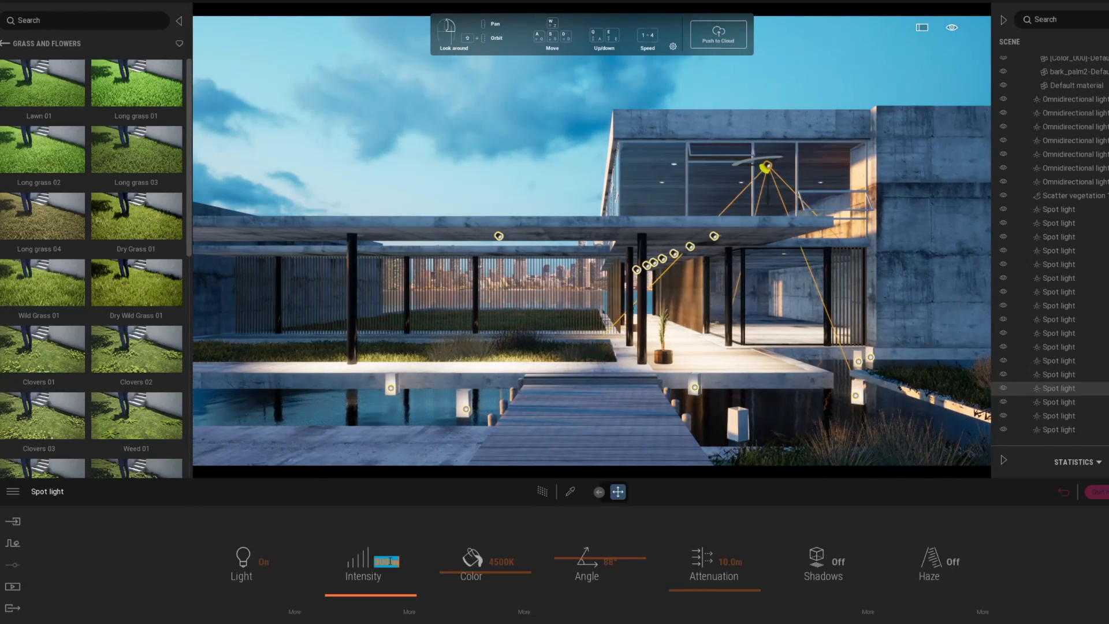
{"action": "type", "text": "150"}
{"action": "key", "text": "Return"}
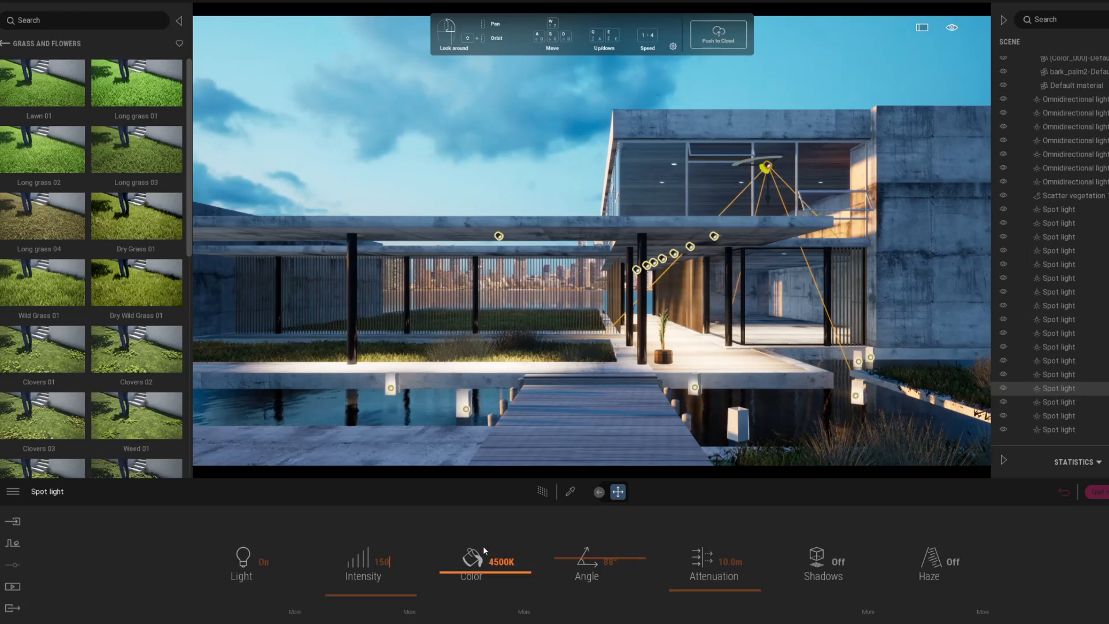
{"action": "left_click", "coordinate": [542, 496]}
Step: Set the spot light's colour to 4438K and widen its beam angle to 143°
{"action": "left_click", "coordinate": [453, 563]}
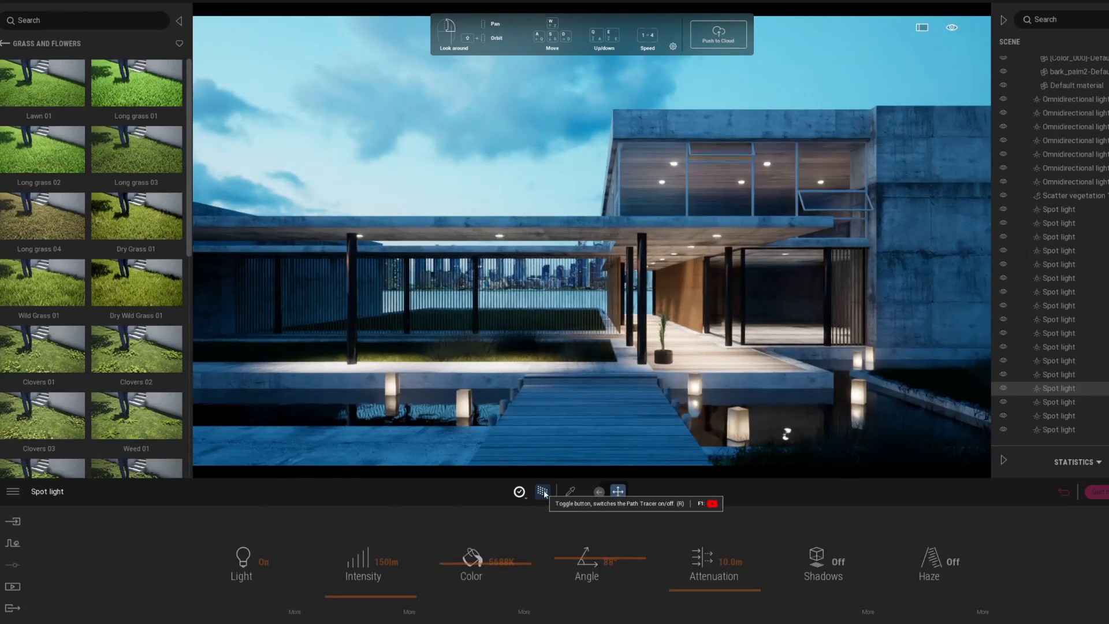
{"action": "left_click", "coordinate": [444, 563]}
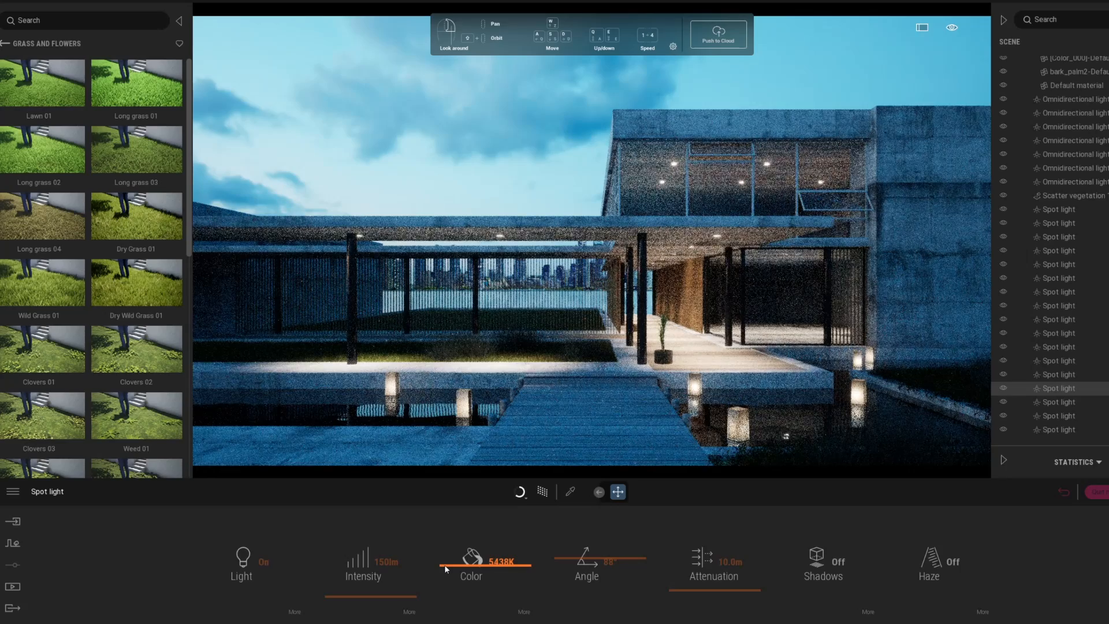
{"action": "left_click", "coordinate": [444, 572]}
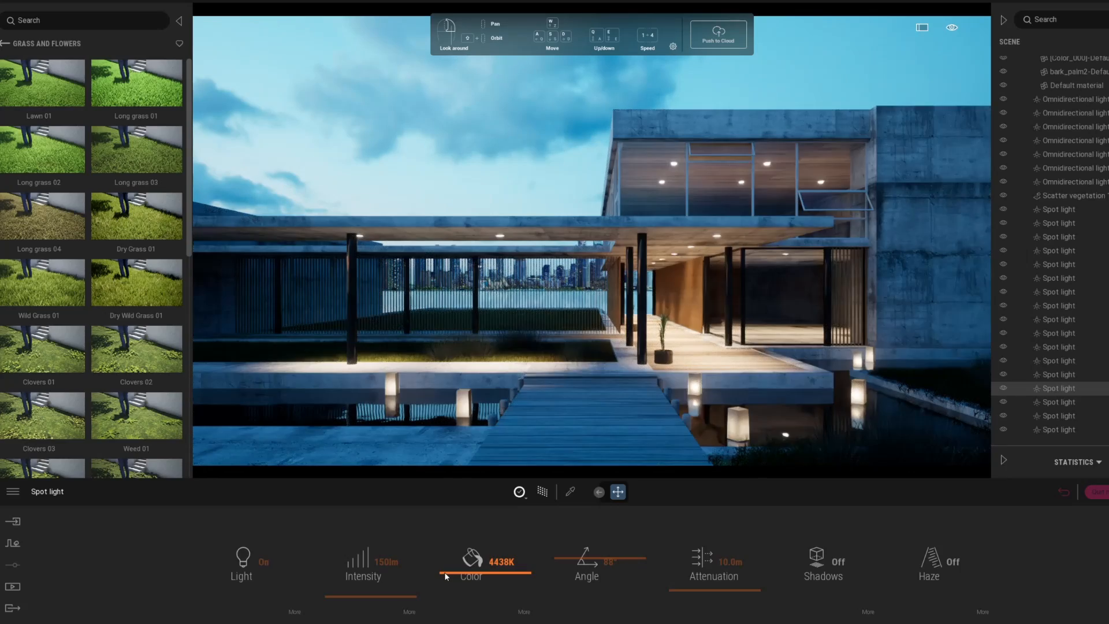
{"action": "left_click", "coordinate": [582, 542]}
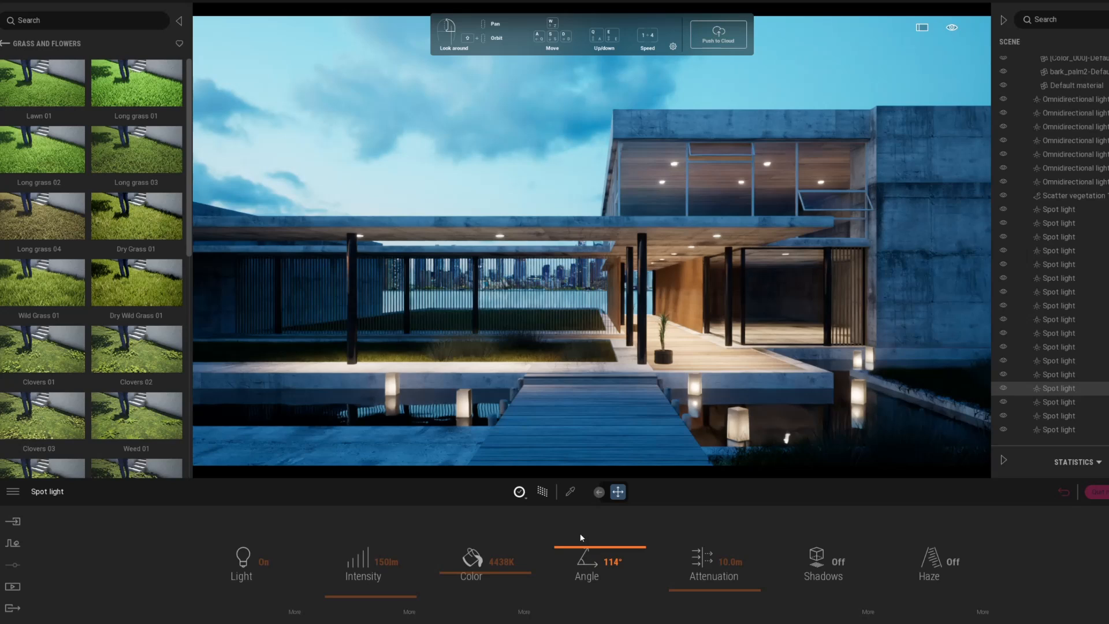
{"action": "left_click", "coordinate": [580, 533]}
{"action": "left_click", "coordinate": [702, 594]}
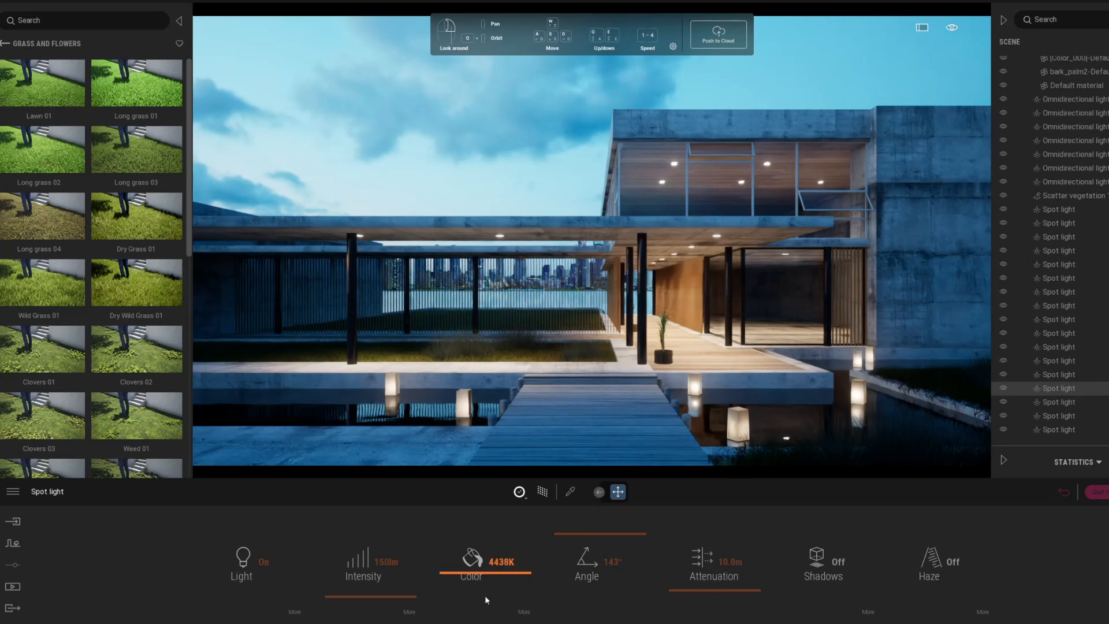
Step: Raise the spot light's intensity to 200 lm
{"action": "left_click", "coordinate": [386, 561]}
{"action": "type", "text": "200"}
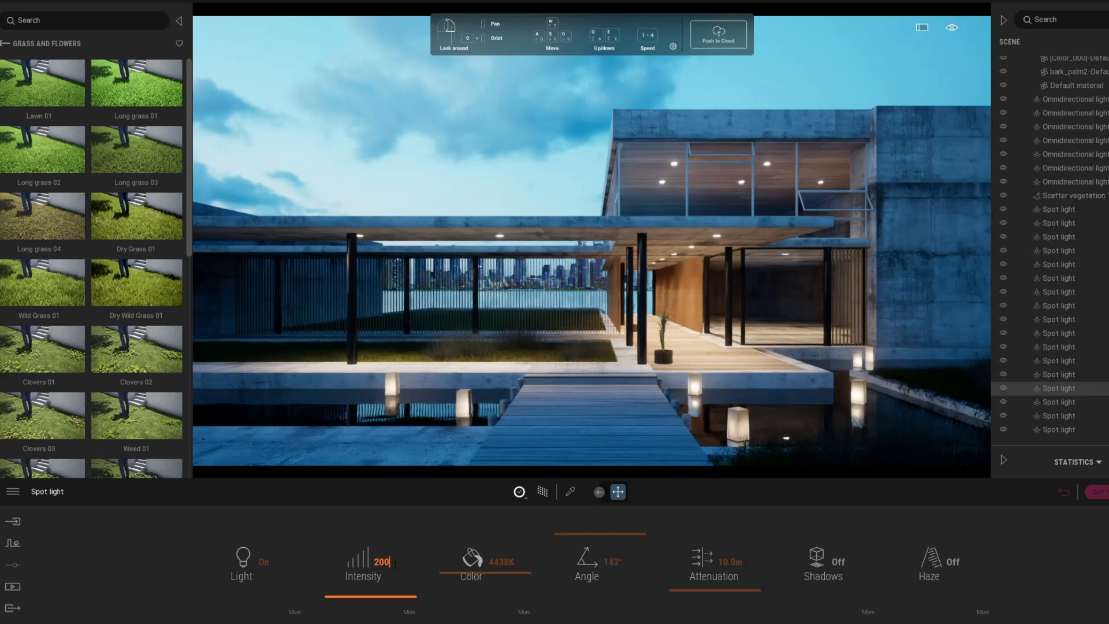
{"action": "key", "text": "Return"}
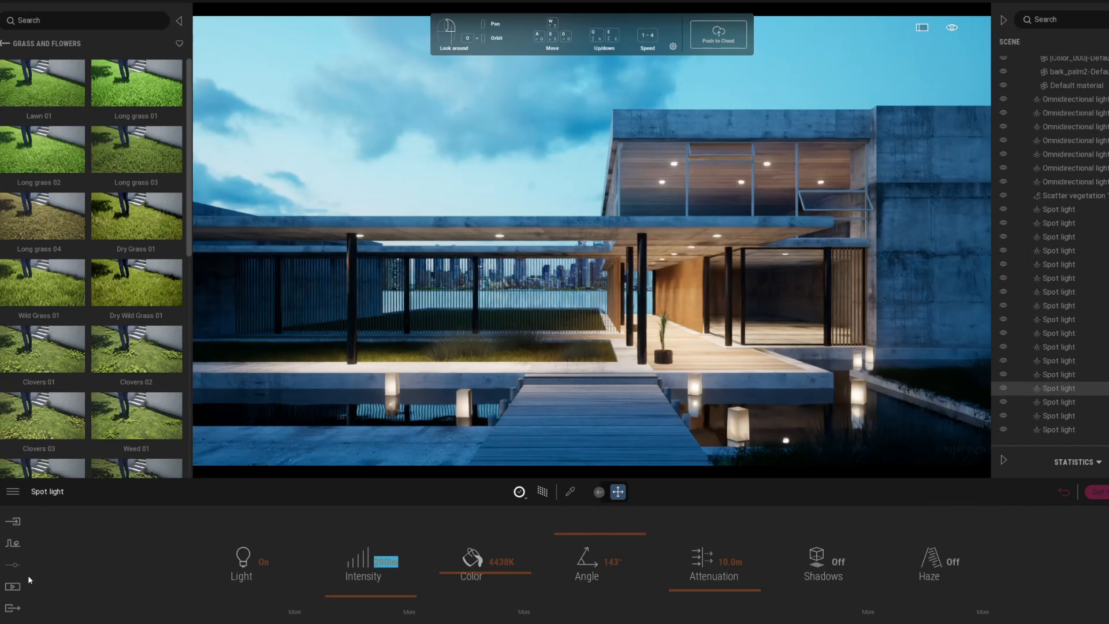
{"action": "left_click", "coordinate": [12, 586]}
Step: Open the colour gradient effect in Image1's camera visual effects
{"action": "left_click", "coordinate": [312, 560]}
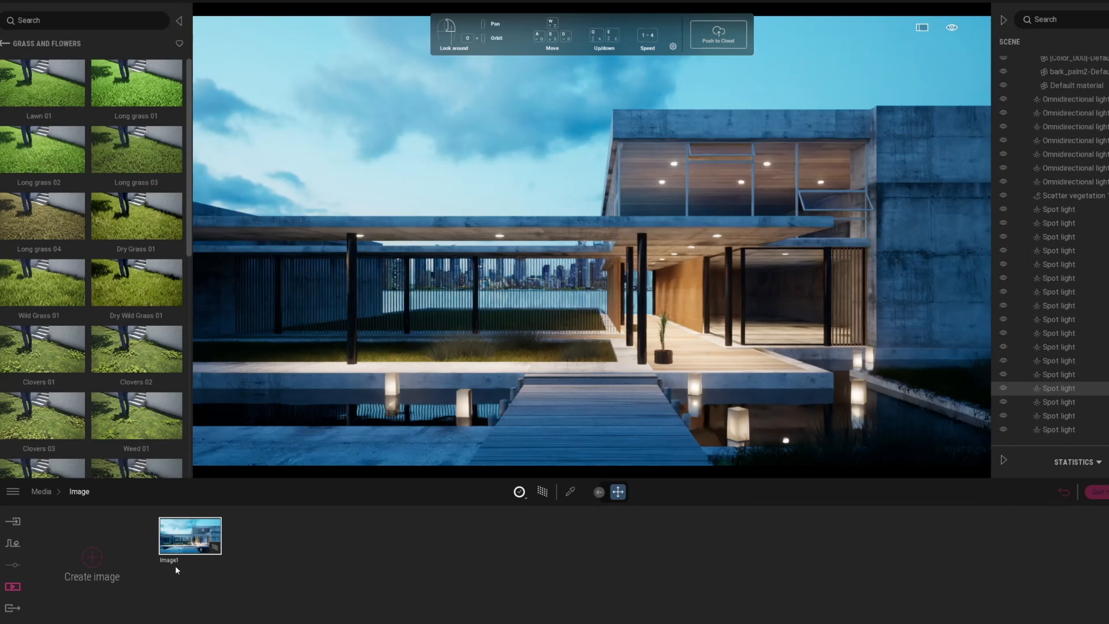
{"action": "left_click", "coordinate": [211, 552]}
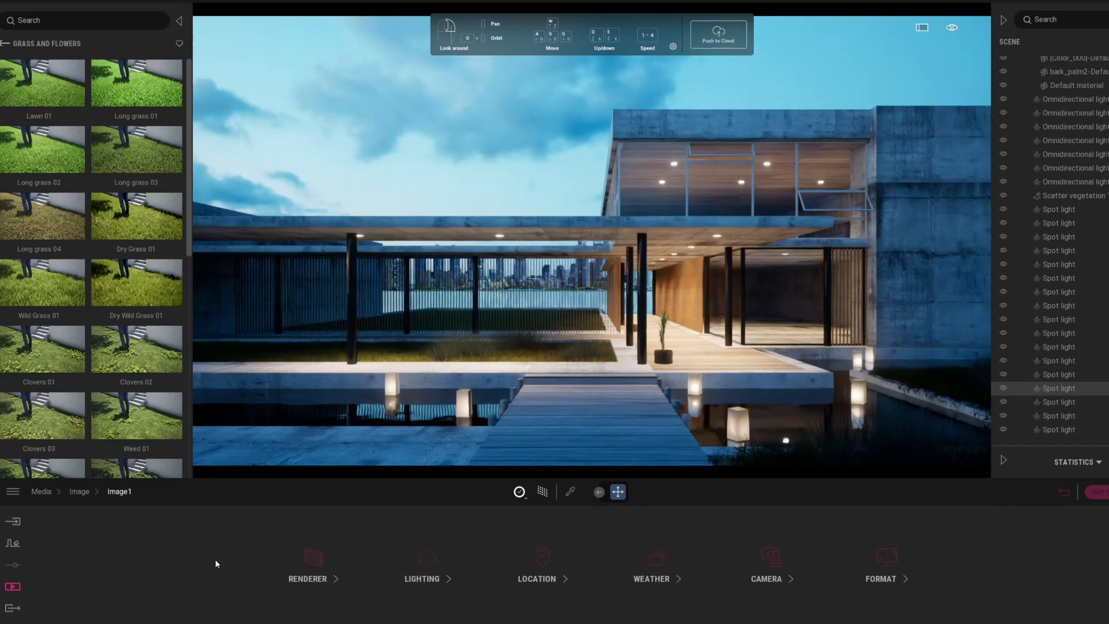
{"action": "left_click", "coordinate": [763, 571]}
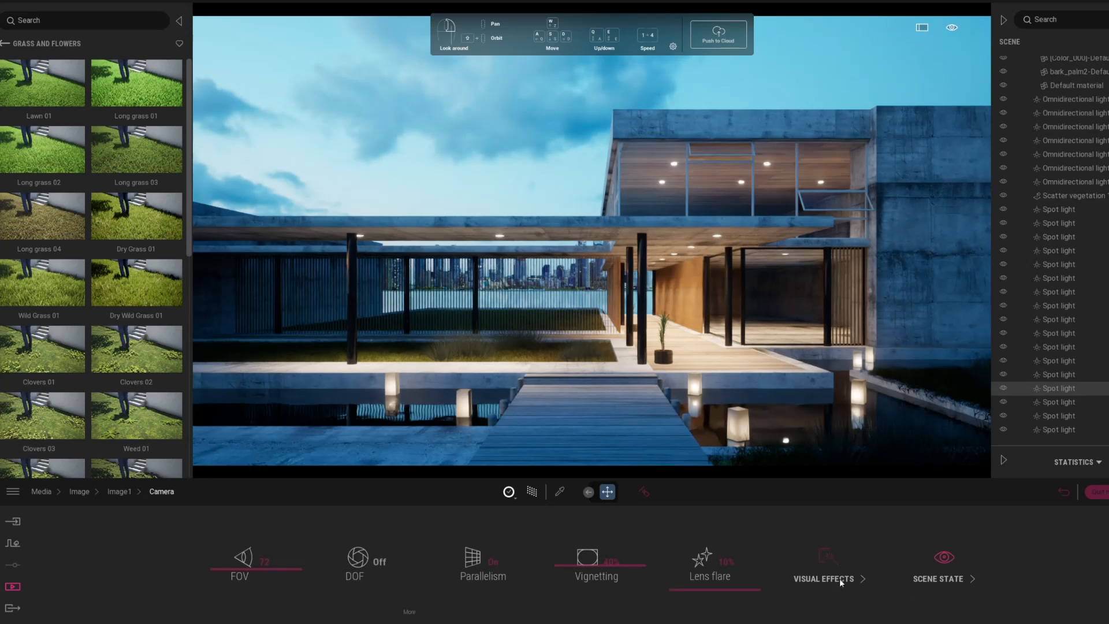
{"action": "left_click", "coordinate": [840, 577]}
{"action": "left_click", "coordinate": [438, 564]}
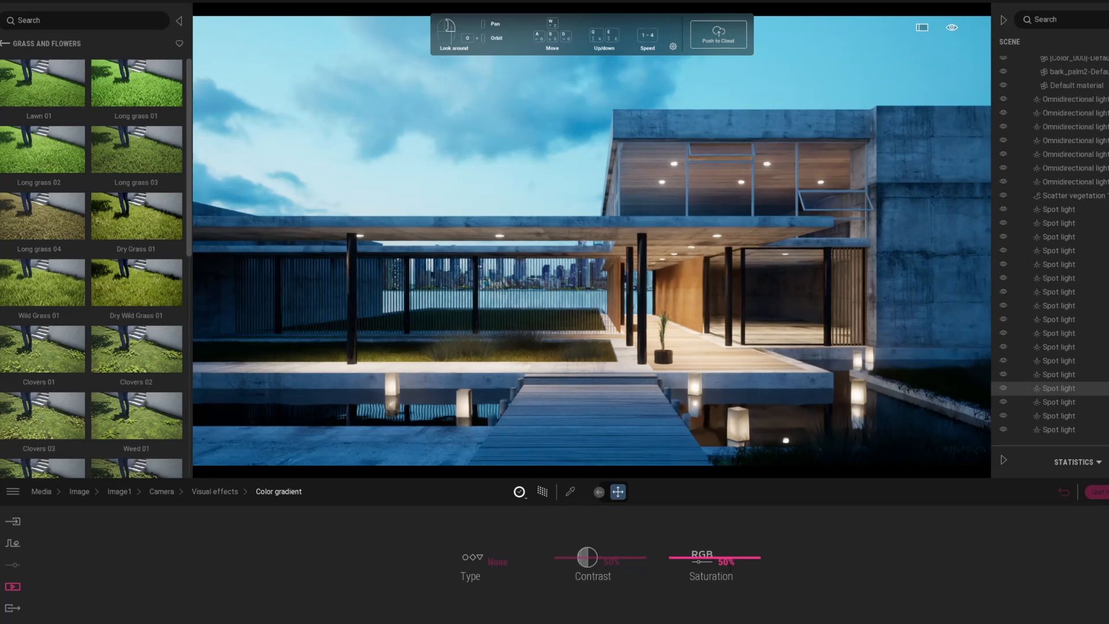
Step: Set saturation to 40% and contrast to 45%, then return to Image1's setting categories
{"action": "key", "text": "BackSpace"}
{"action": "key", "text": "BackSpace"}
{"action": "type", "text": "40"}
{"action": "key", "text": "Return"}
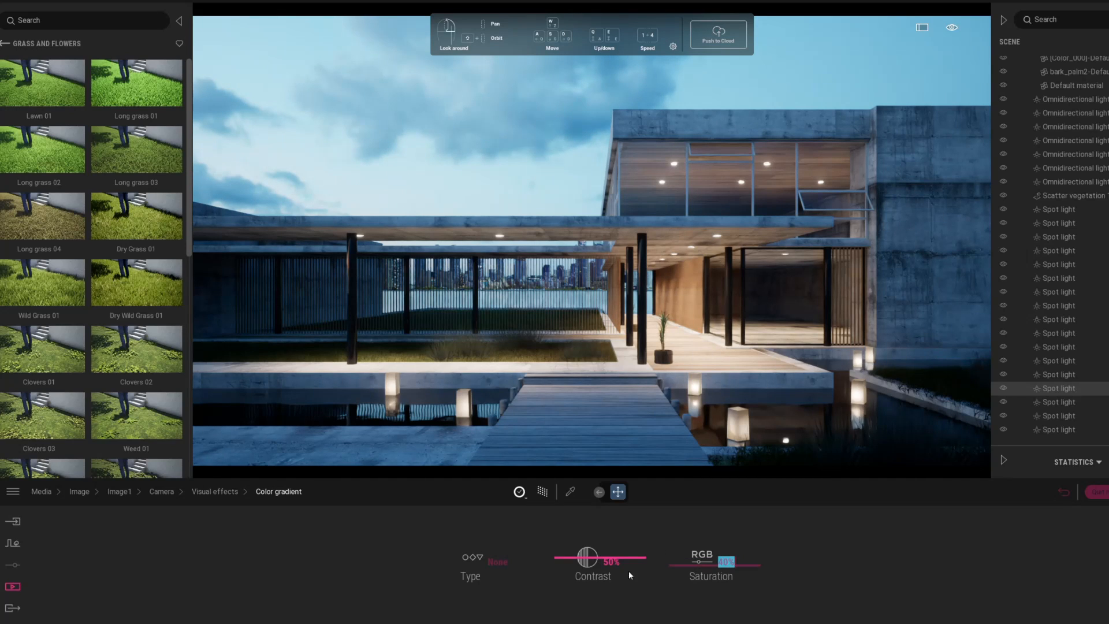
{"action": "key", "text": "BackSpace"}
{"action": "key", "text": "BackSpace"}
{"action": "key", "text": "BackSpace"}
{"action": "type", "text": "45"}
{"action": "key", "text": "Return"}
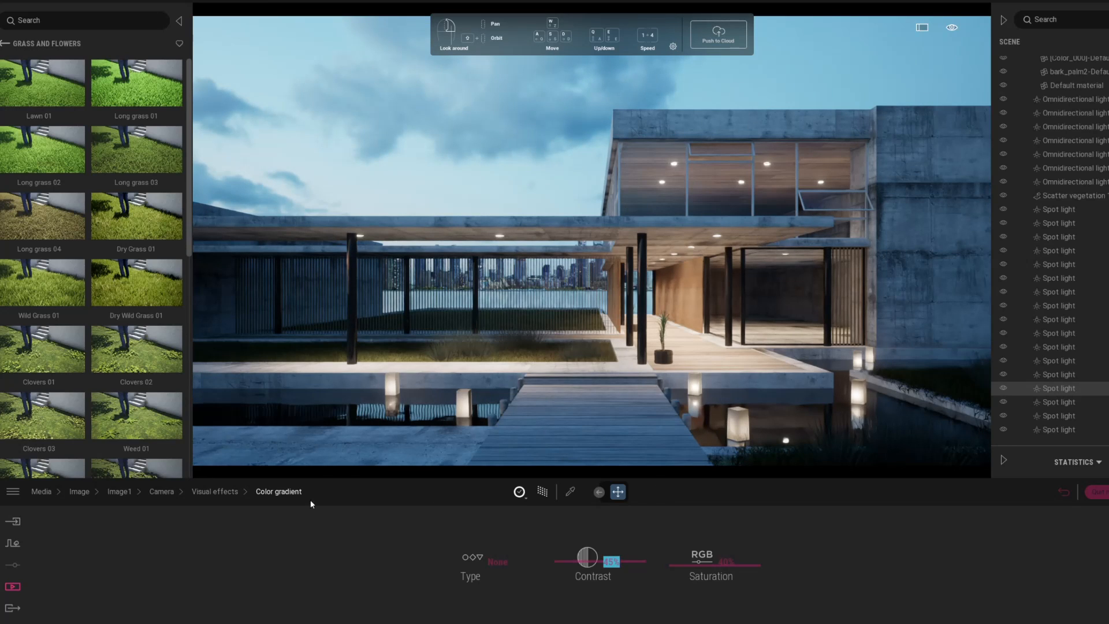
{"action": "left_click", "coordinate": [218, 491]}
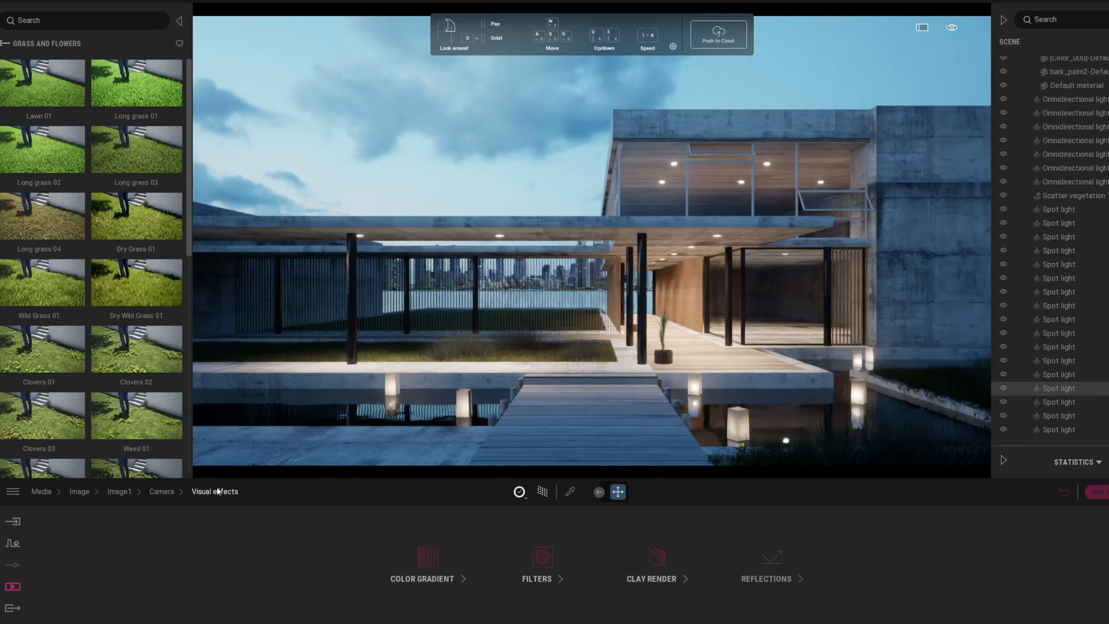
{"action": "left_click", "coordinate": [167, 494]}
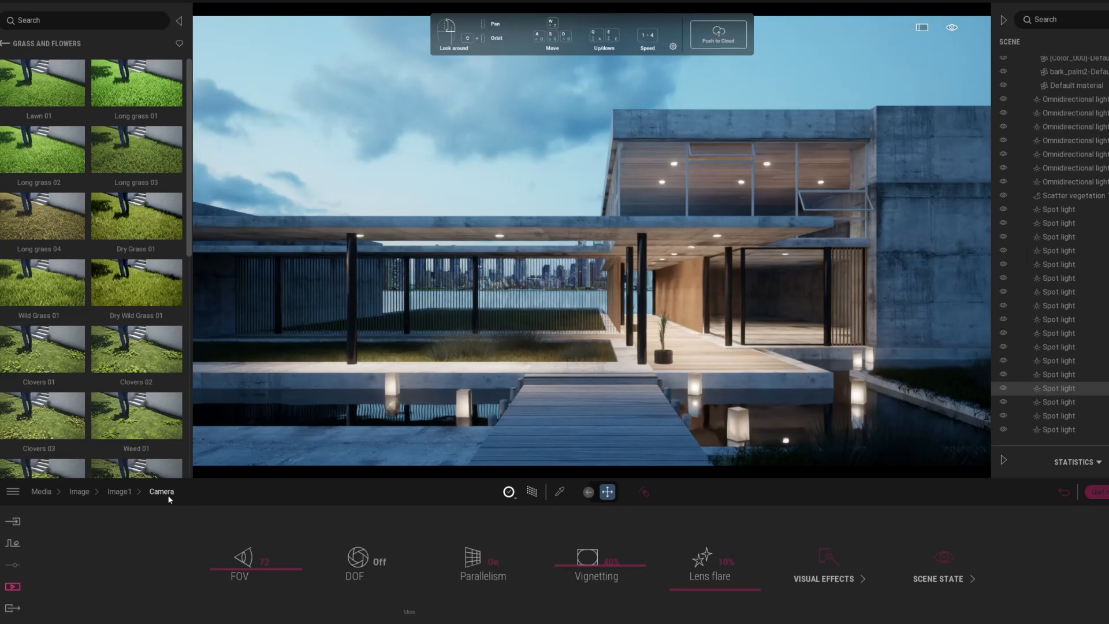
{"action": "left_click", "coordinate": [119, 492]}
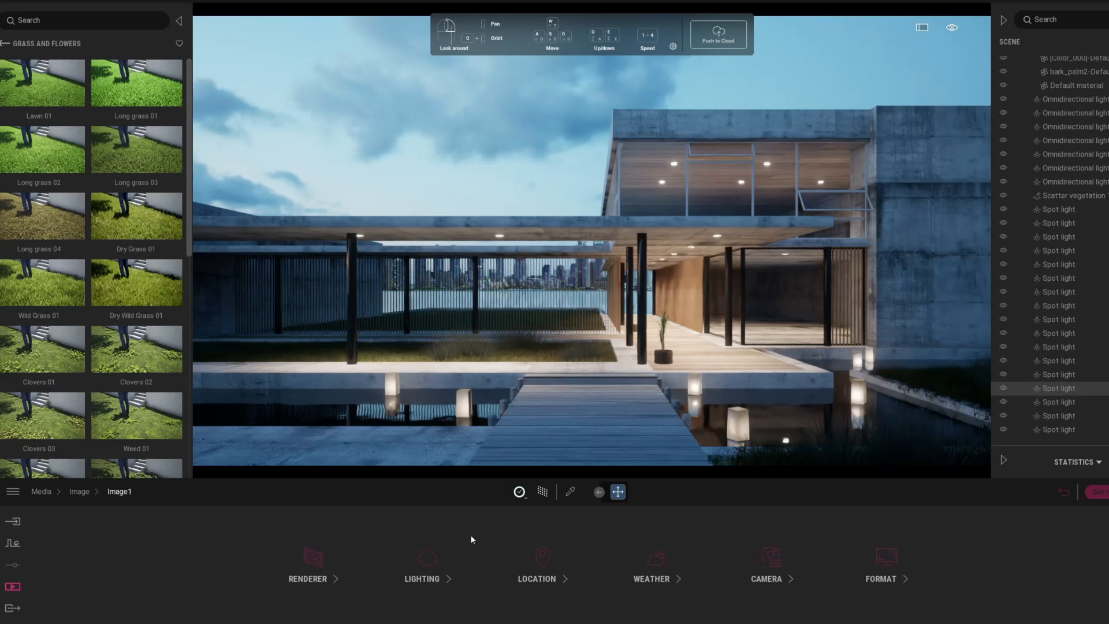
Step: In Image1's path tracer renderer settings, set Max bounces to 12
{"action": "left_click", "coordinate": [290, 560]}
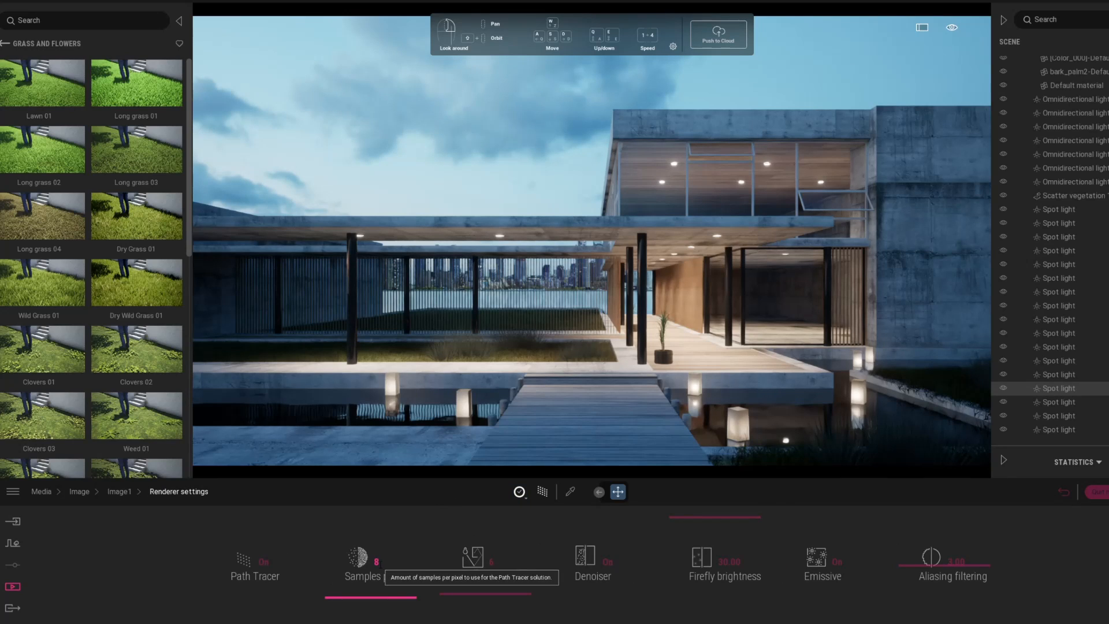
{"action": "double_click", "coordinate": [379, 562]}
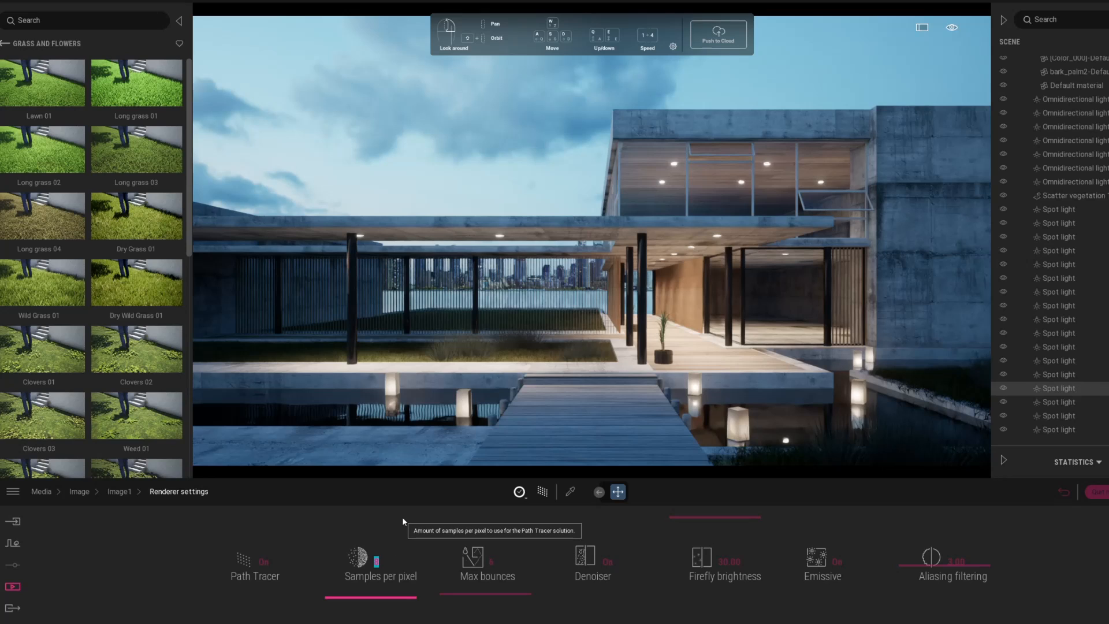
{"action": "type", "text": "10"}
{"action": "type", "text": "46"}
{"action": "key", "text": "BackSpace"}
{"action": "key", "text": "BackSpace"}
{"action": "type", "text": "64"}
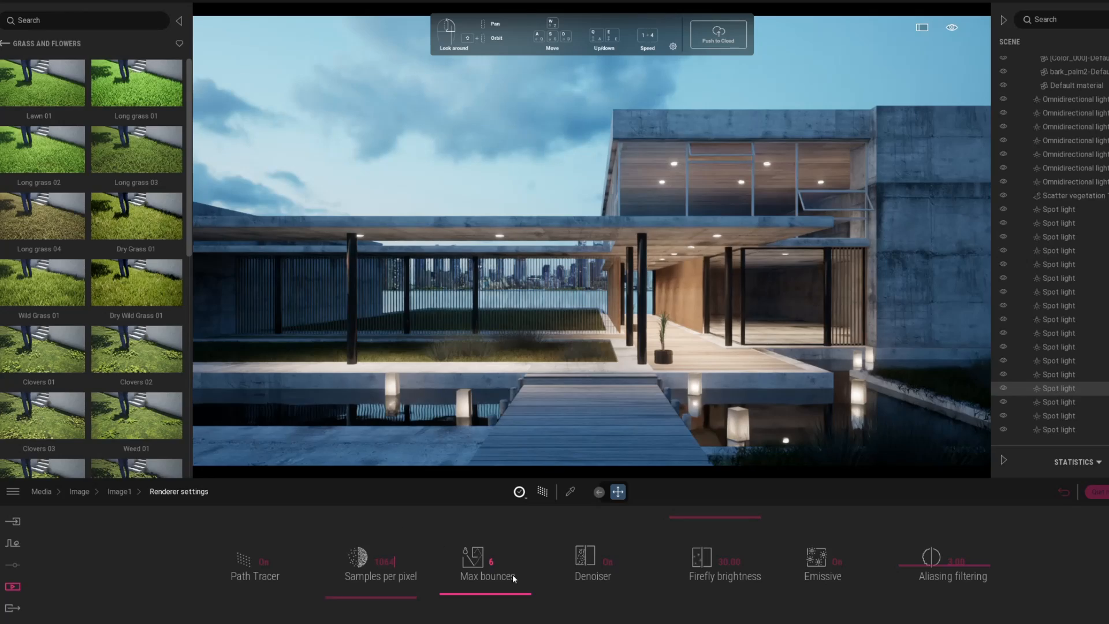
{"action": "left_click", "coordinate": [503, 561]}
{"action": "type", "text": "12"}
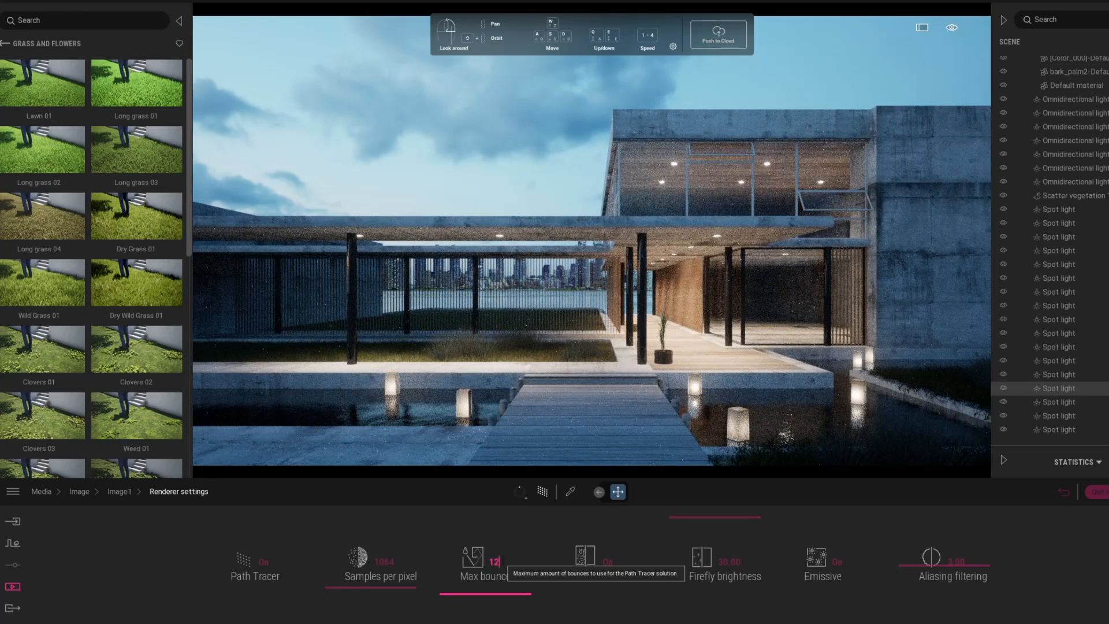
{"action": "key", "text": "Return"}
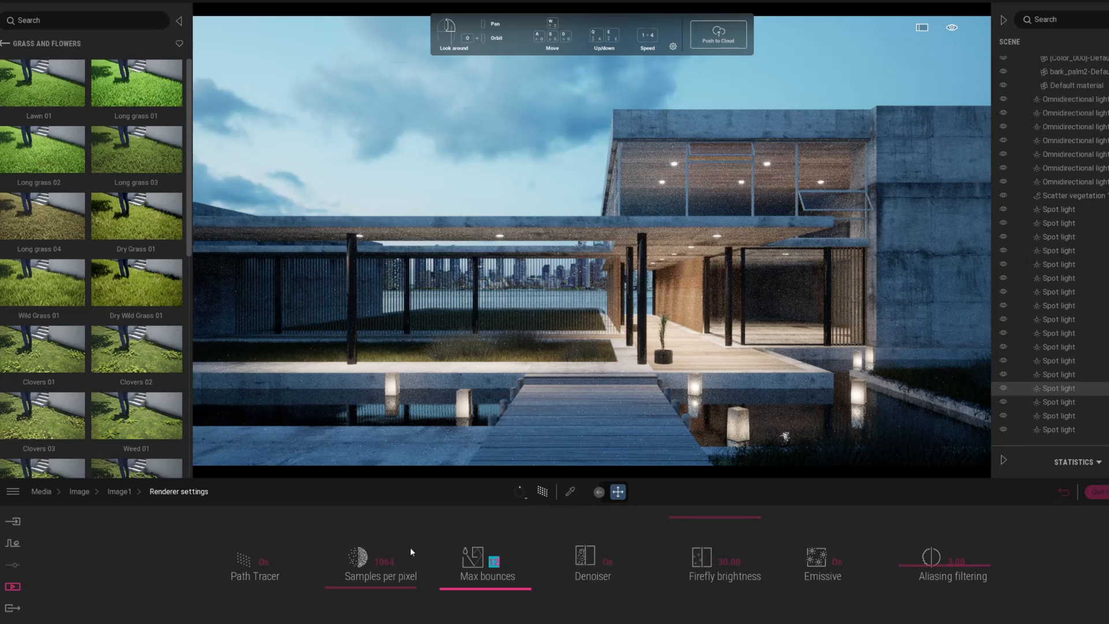
Step: Set samples per pixel to 2000, then switch to the Export page
{"action": "left_click", "coordinate": [377, 561]}
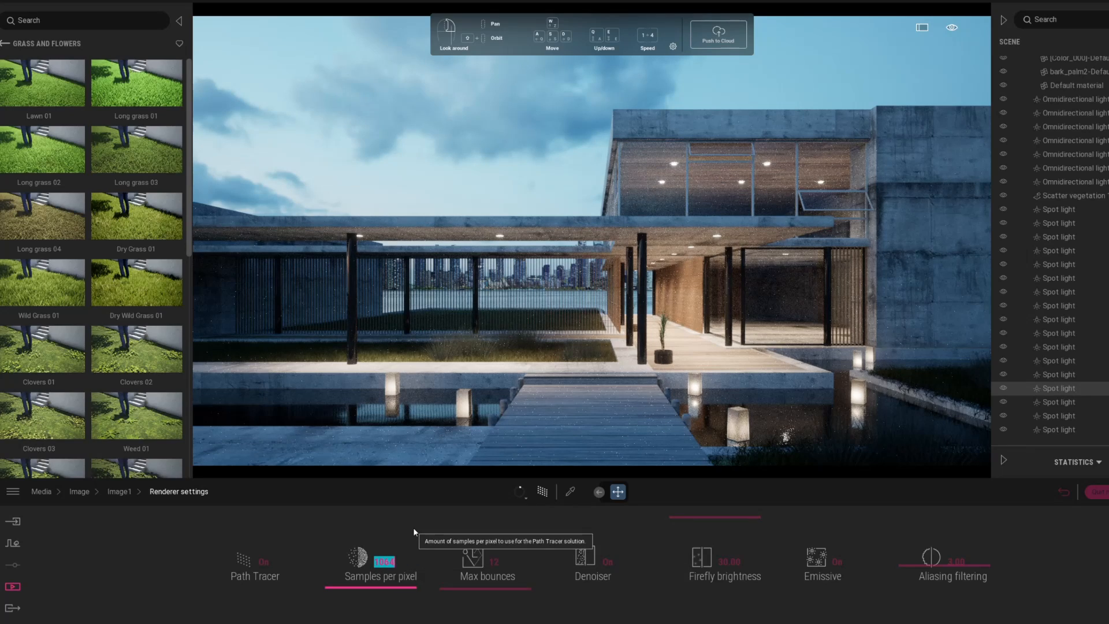
{"action": "type", "text": "1280"}
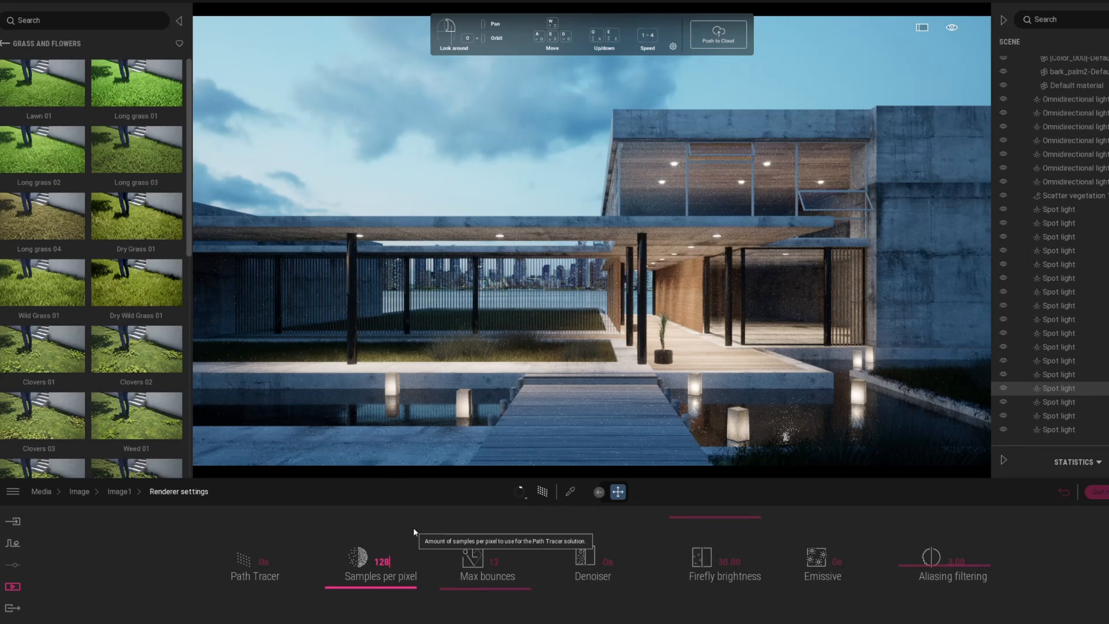
{"action": "key", "text": "Return"}
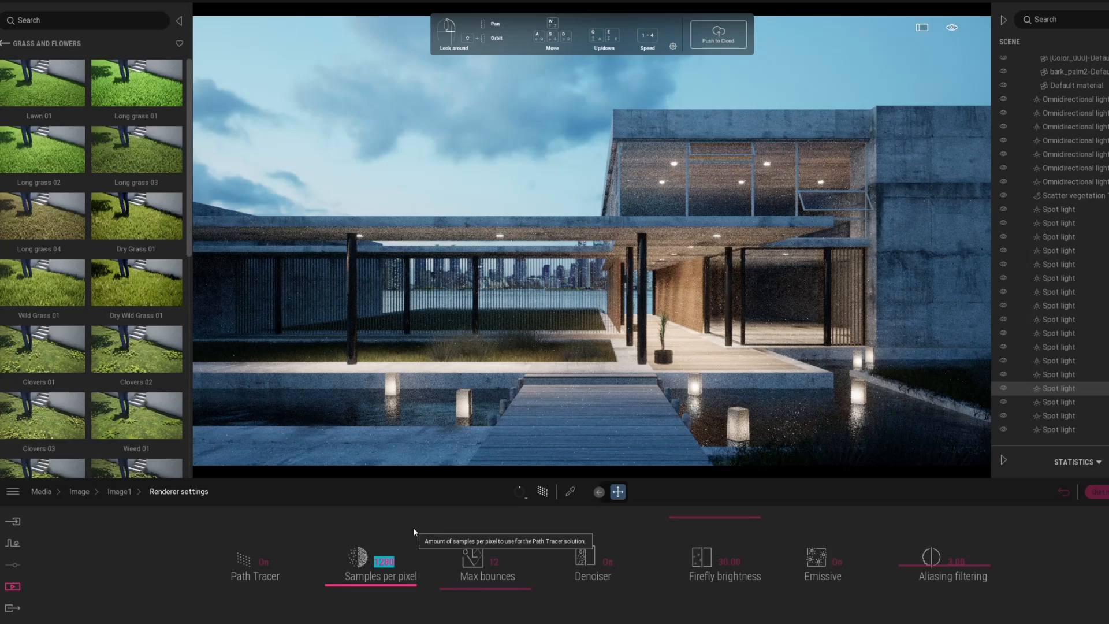
{"action": "type", "text": "2000"}
{"action": "key", "text": "Return"}
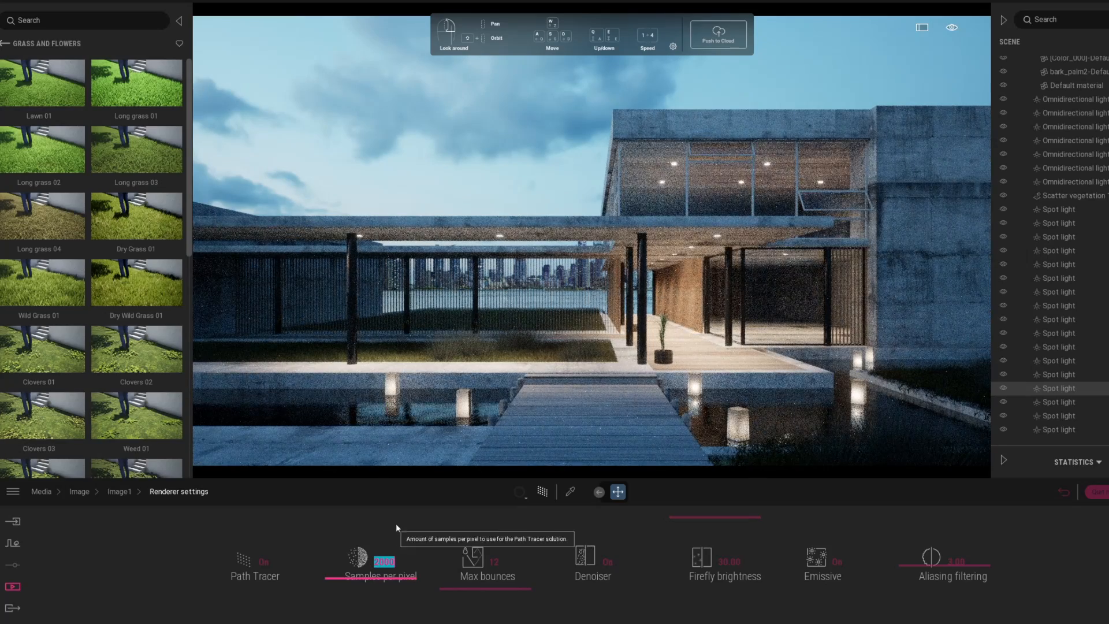
{"action": "left_click", "coordinate": [13, 608]}
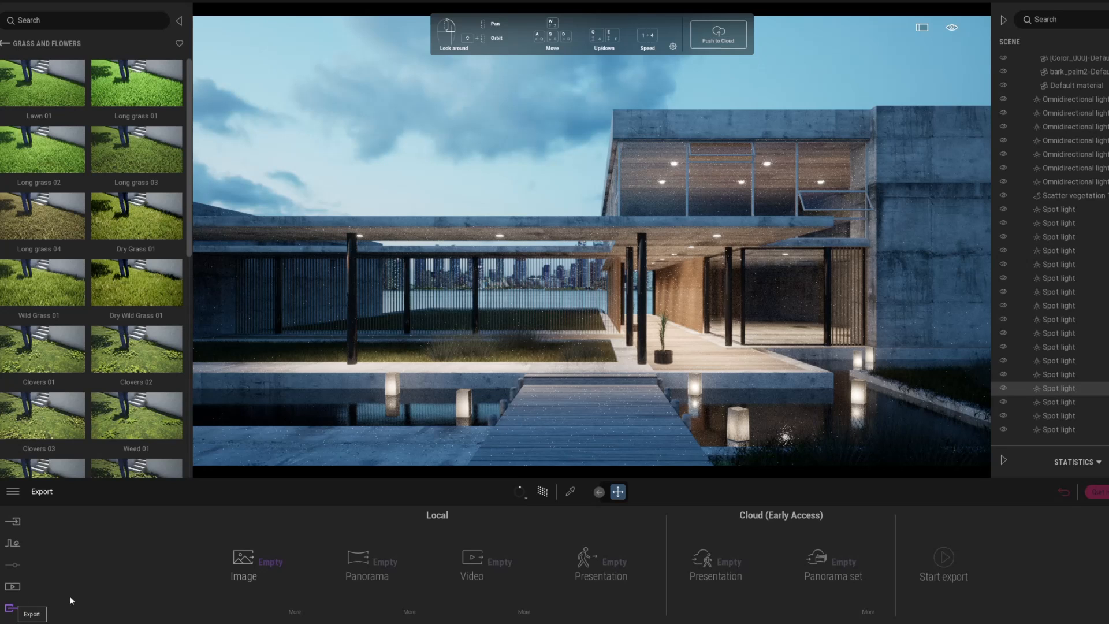
Step: Back in the Media library, set the Image1 shot's output size to 4K UHD 3840x2160
{"action": "left_click", "coordinate": [274, 563]}
{"action": "left_click", "coordinate": [210, 321]}
{"action": "left_click", "coordinate": [13, 586]}
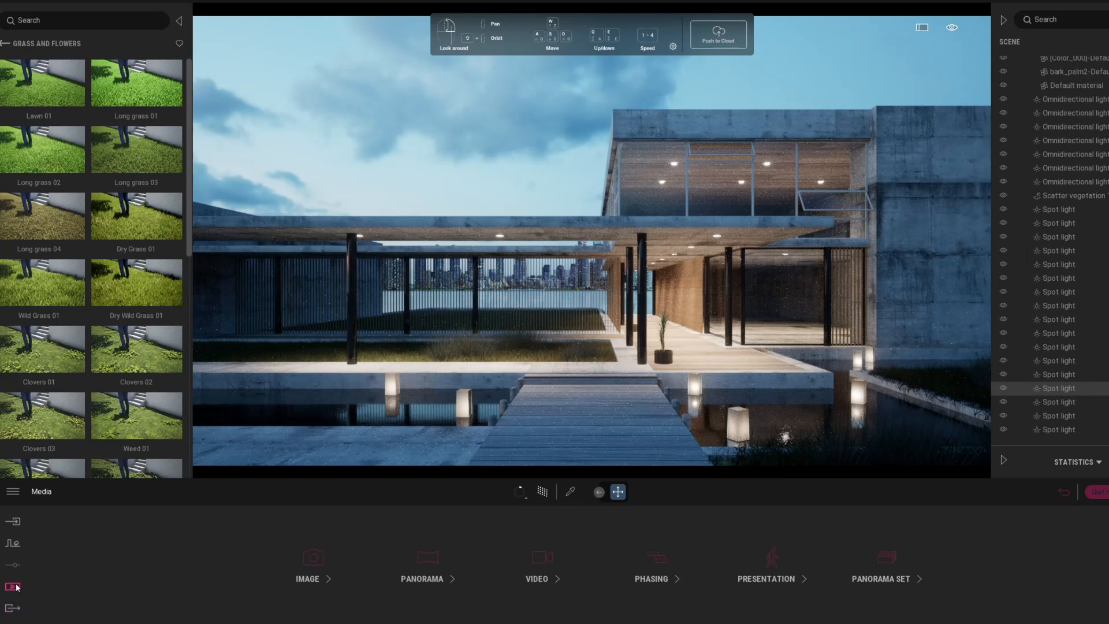
{"action": "left_click", "coordinate": [308, 579]}
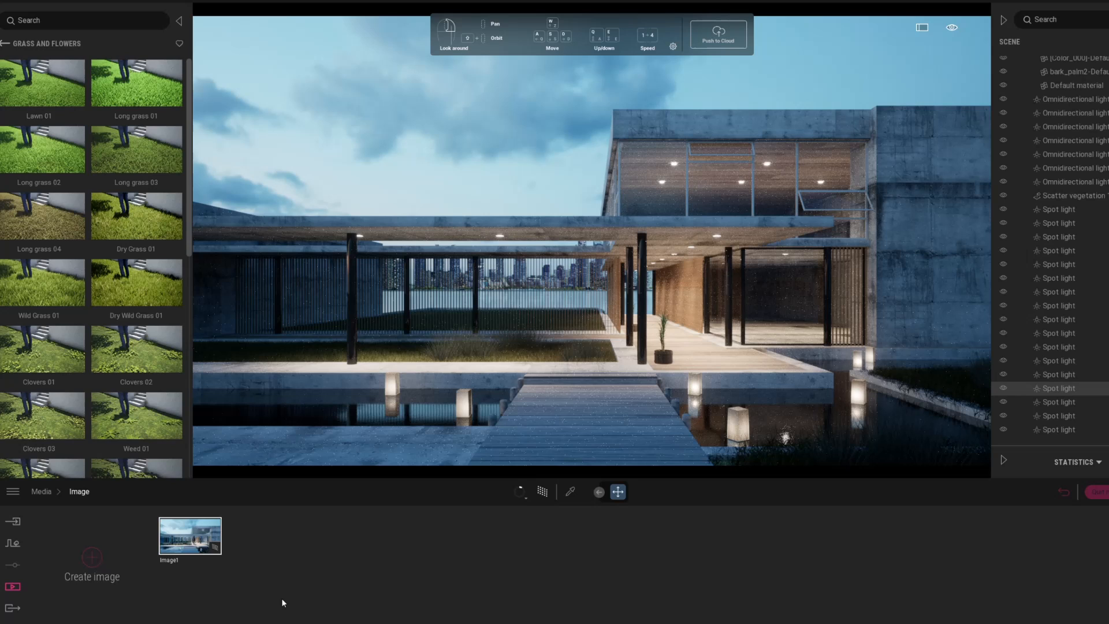
{"action": "left_click", "coordinate": [209, 560]}
{"action": "left_click", "coordinate": [880, 575]}
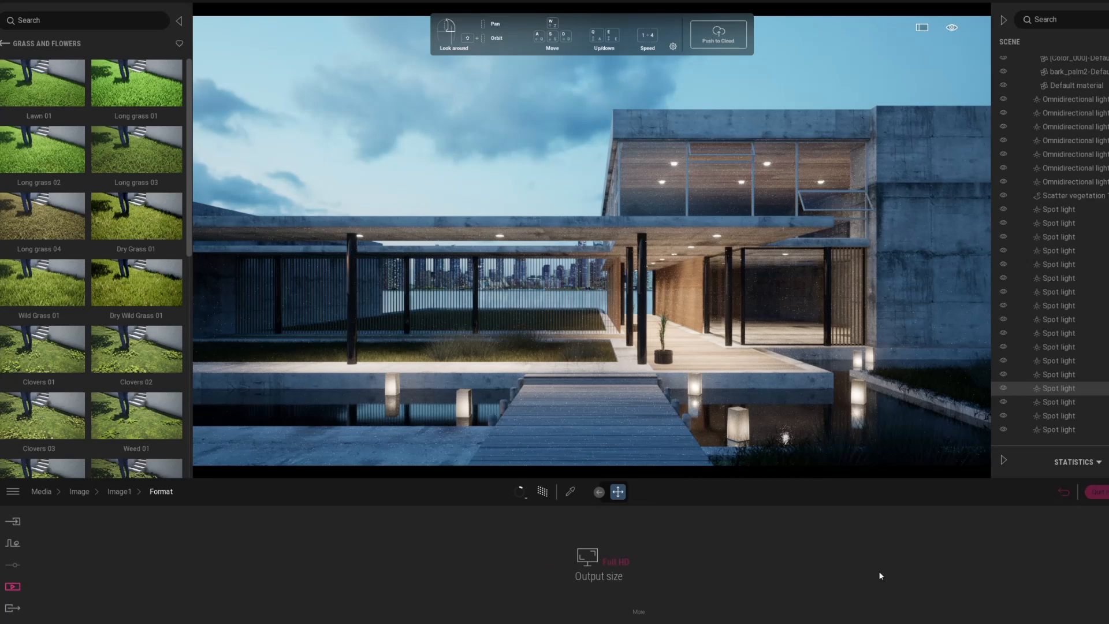
{"action": "left_click", "coordinate": [590, 568]}
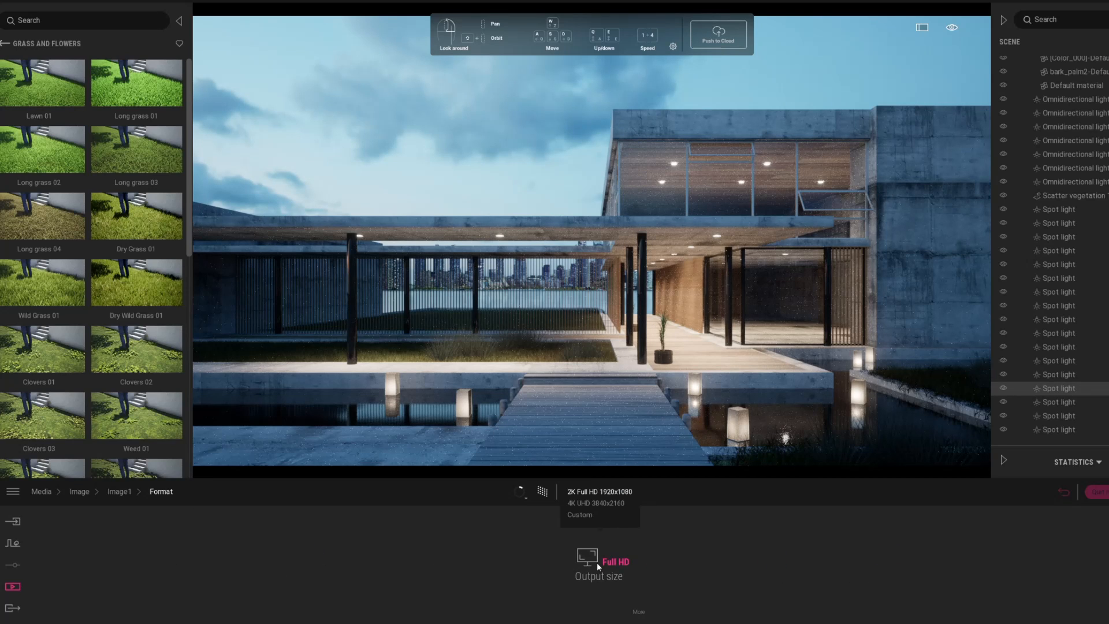
{"action": "left_click", "coordinate": [588, 502]}
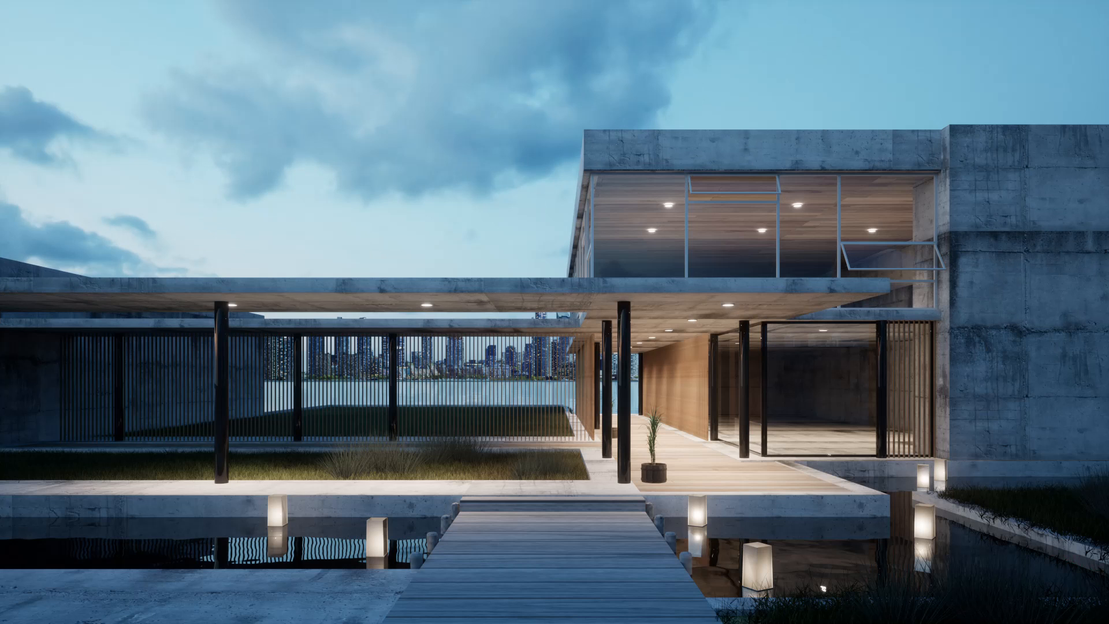